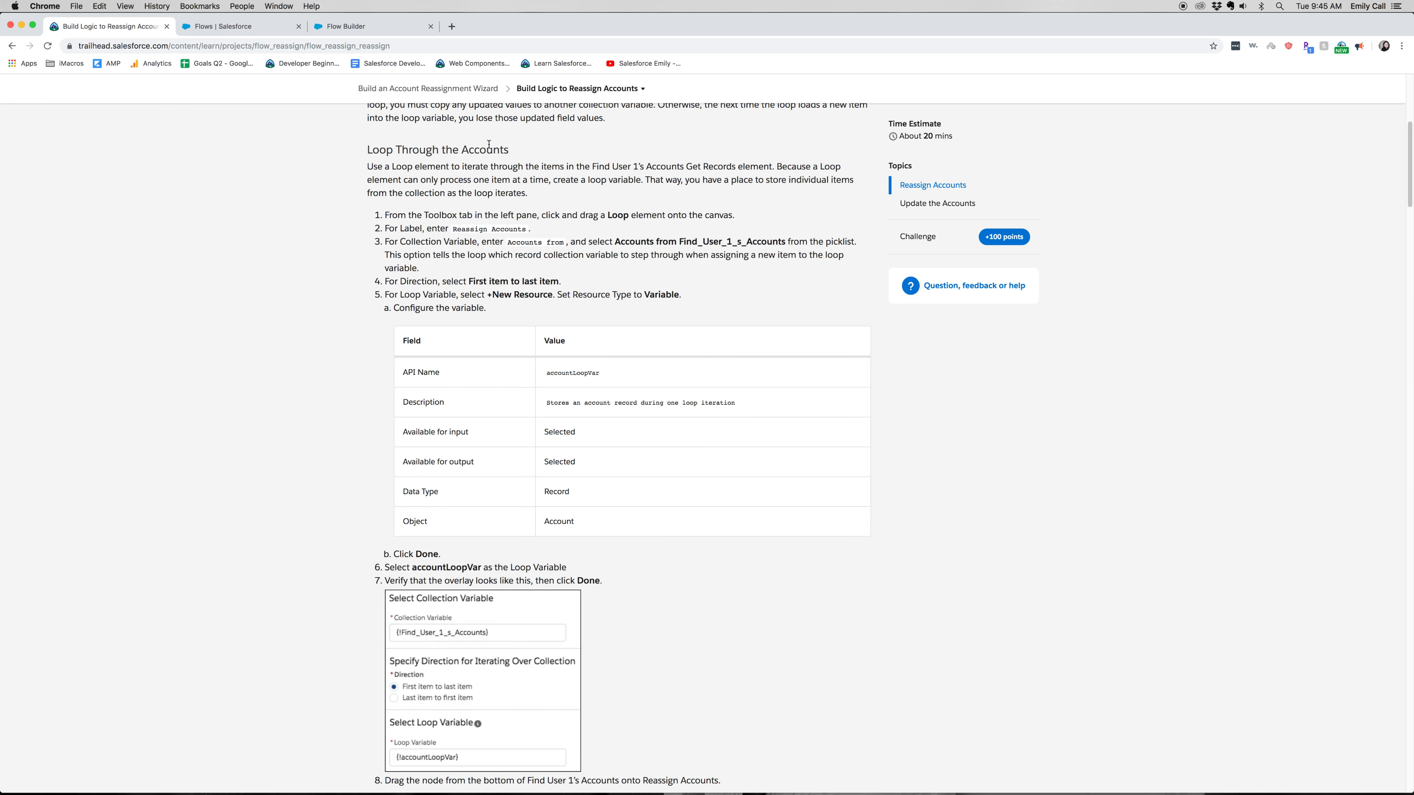
Step: Switch to the Flow Builder tab and add a Loop element labelled "Reassign Accounts" beside the Find User 1's Accounts element
{"action": "left_click", "coordinate": [412, 32]}
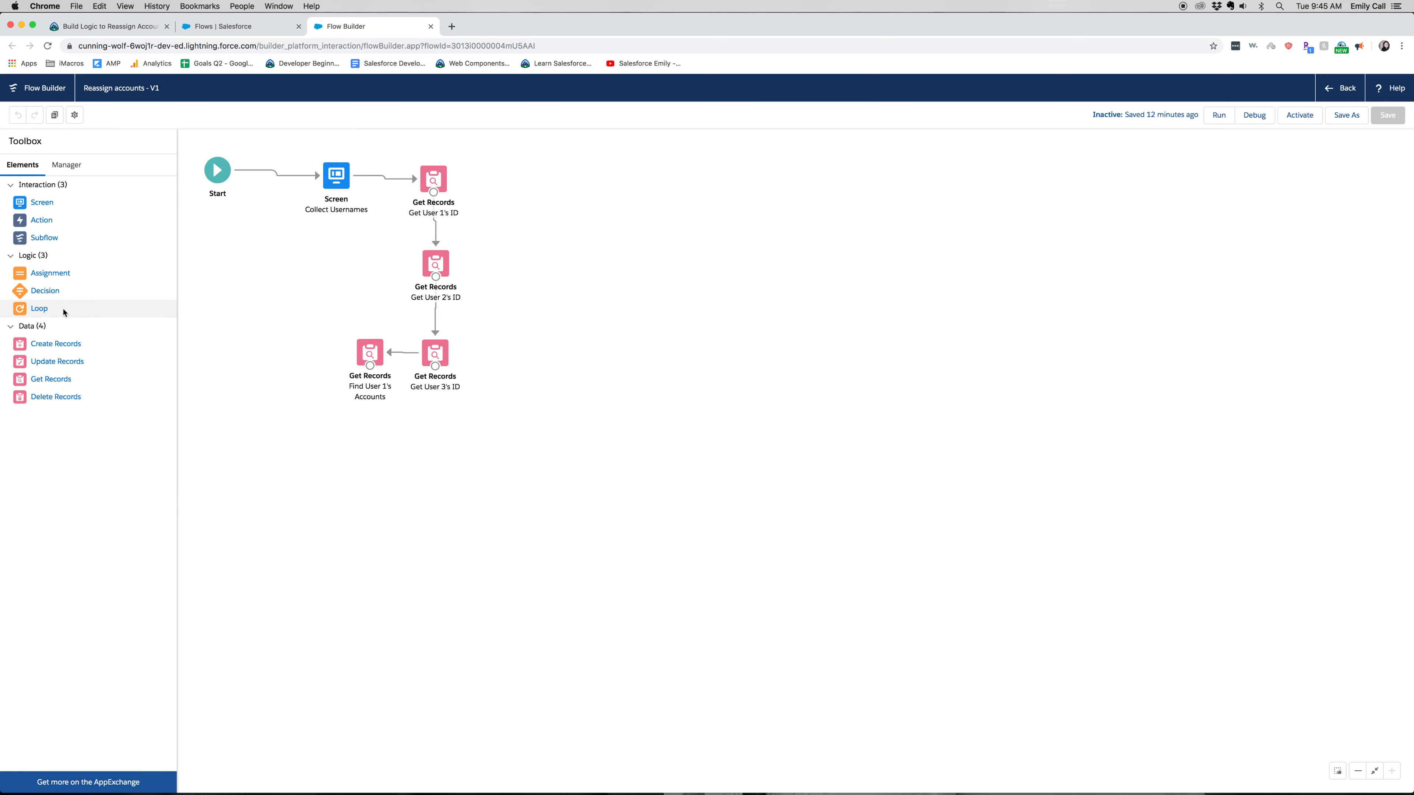
{"action": "left_click_drag", "start_coordinate": [52, 310], "coordinate": [269, 344]}
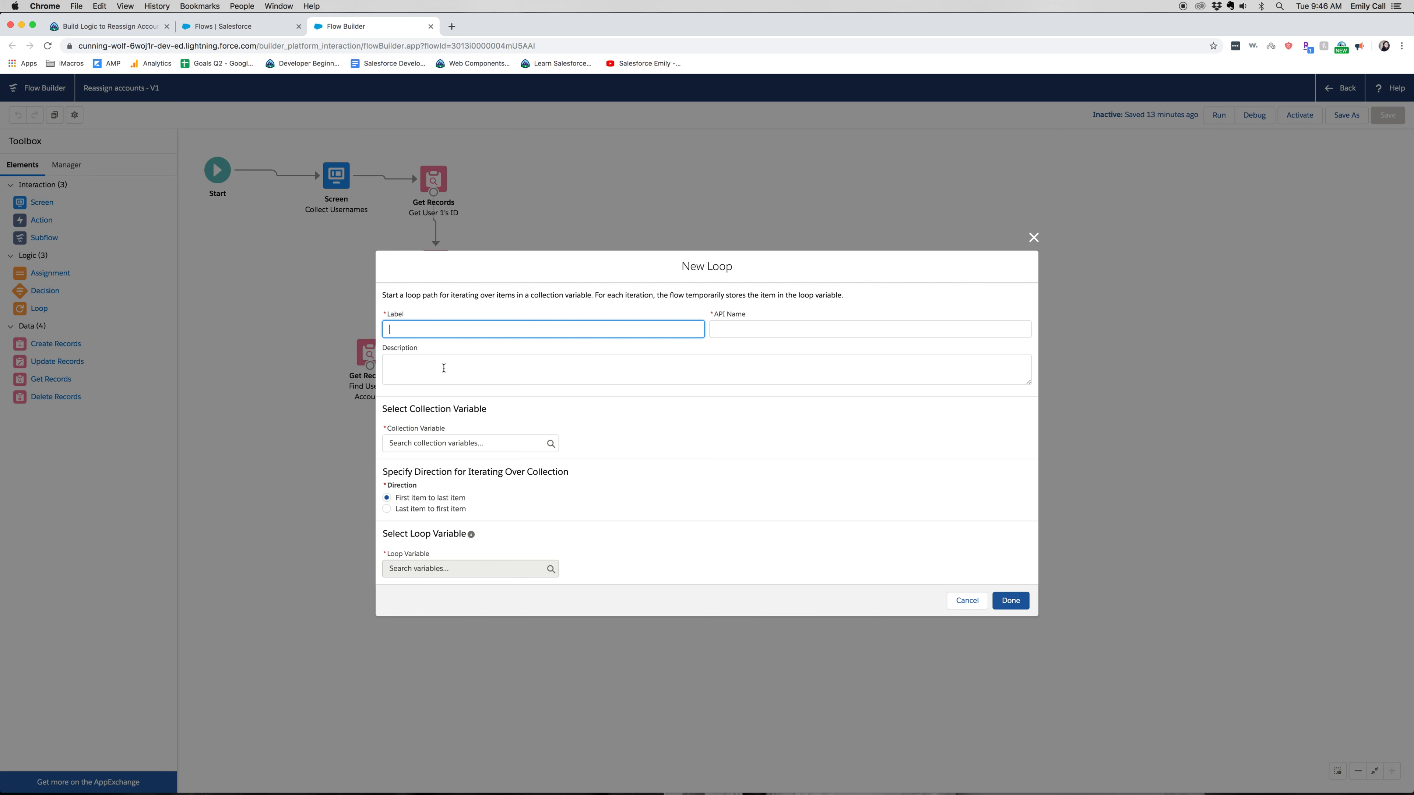
{"action": "type", "text": "eassign Accounts"}
{"action": "key", "text": "Tab"}
{"action": "key", "text": "Tab"}
{"action": "key", "text": "Tab"}
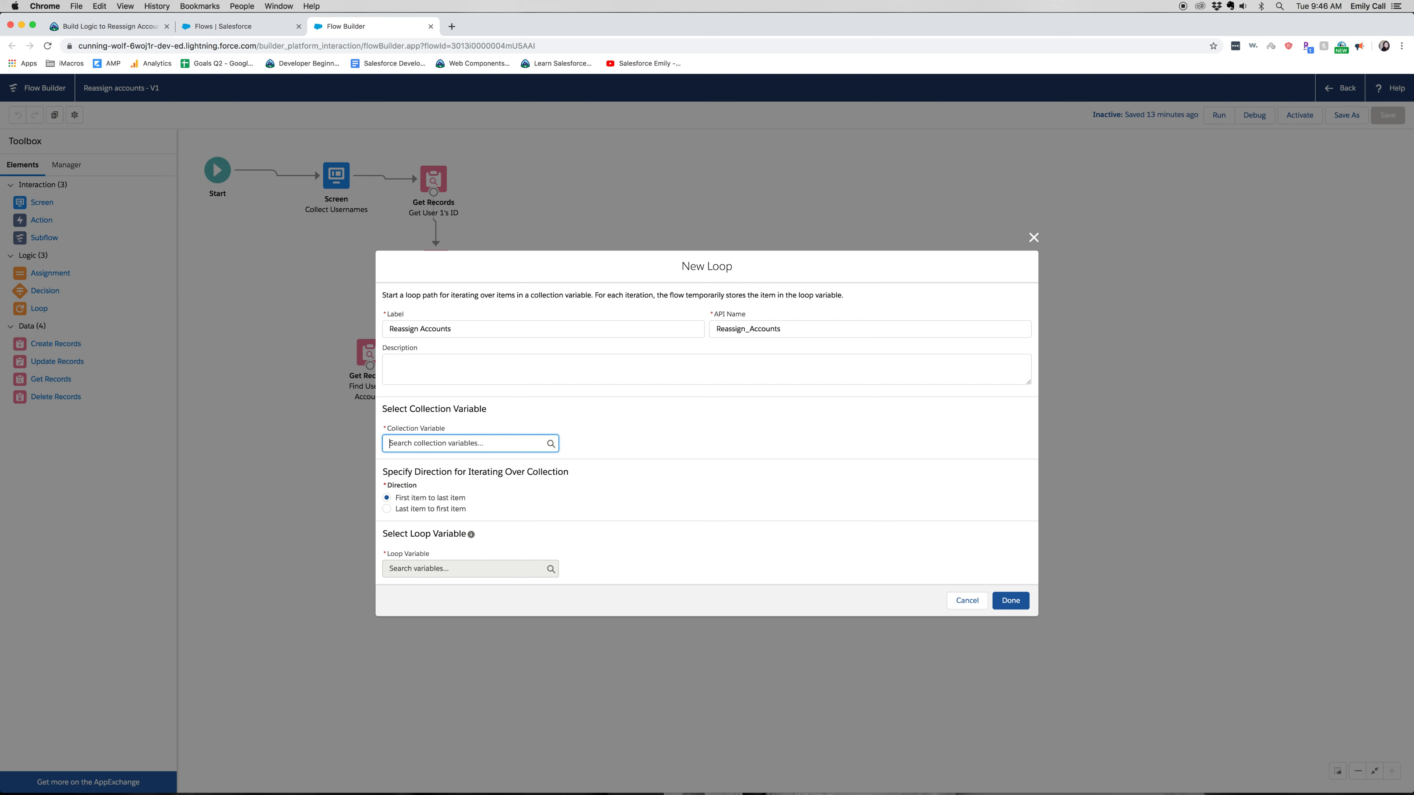
Step: Set the loop's collection variable to Accounts from Find_User_1_s_Accounts and its loop variable to accountLoopVar
{"action": "type", "text": "A"}
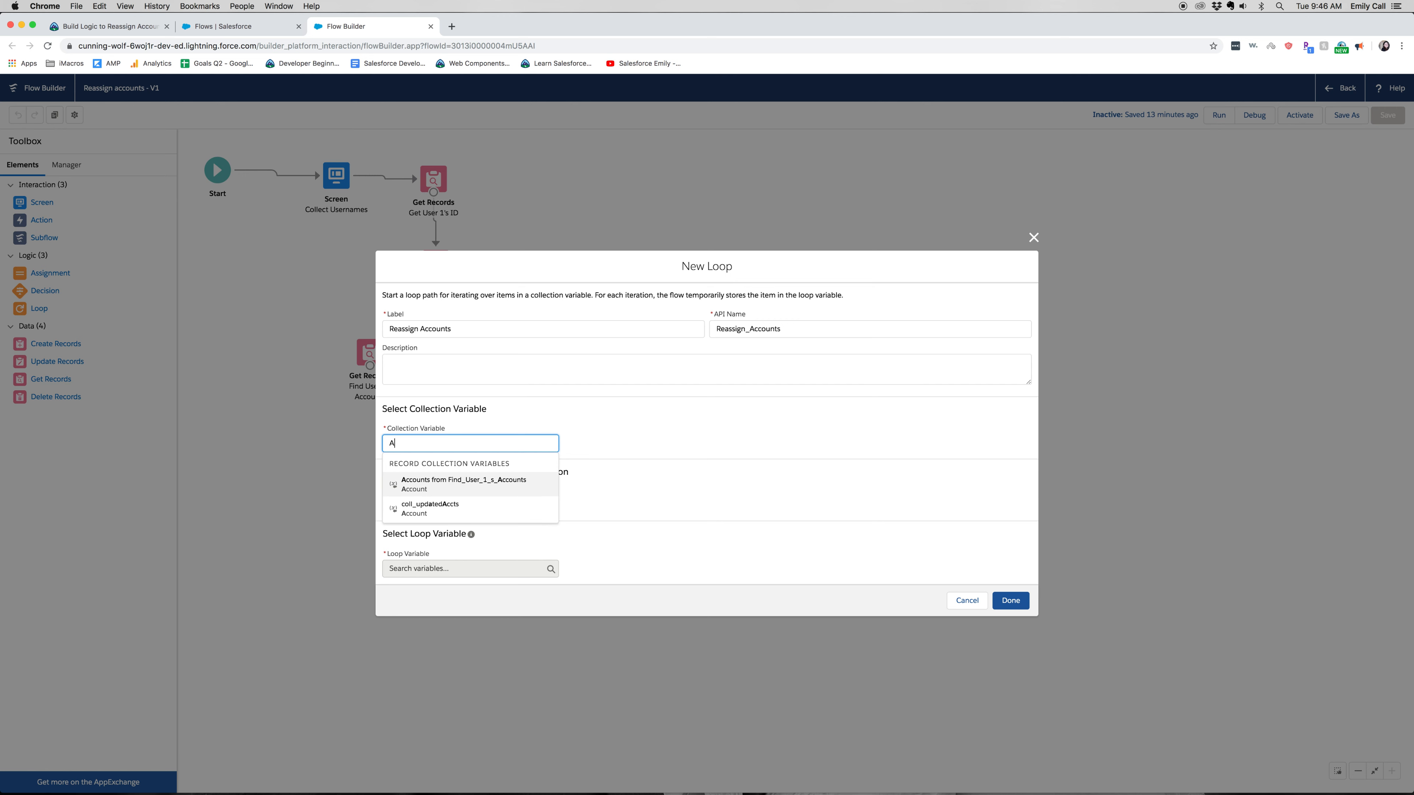
{"action": "type", "text": "ccoun"}
{"action": "left_click", "coordinate": [539, 485]}
{"action": "left_click", "coordinate": [540, 489]}
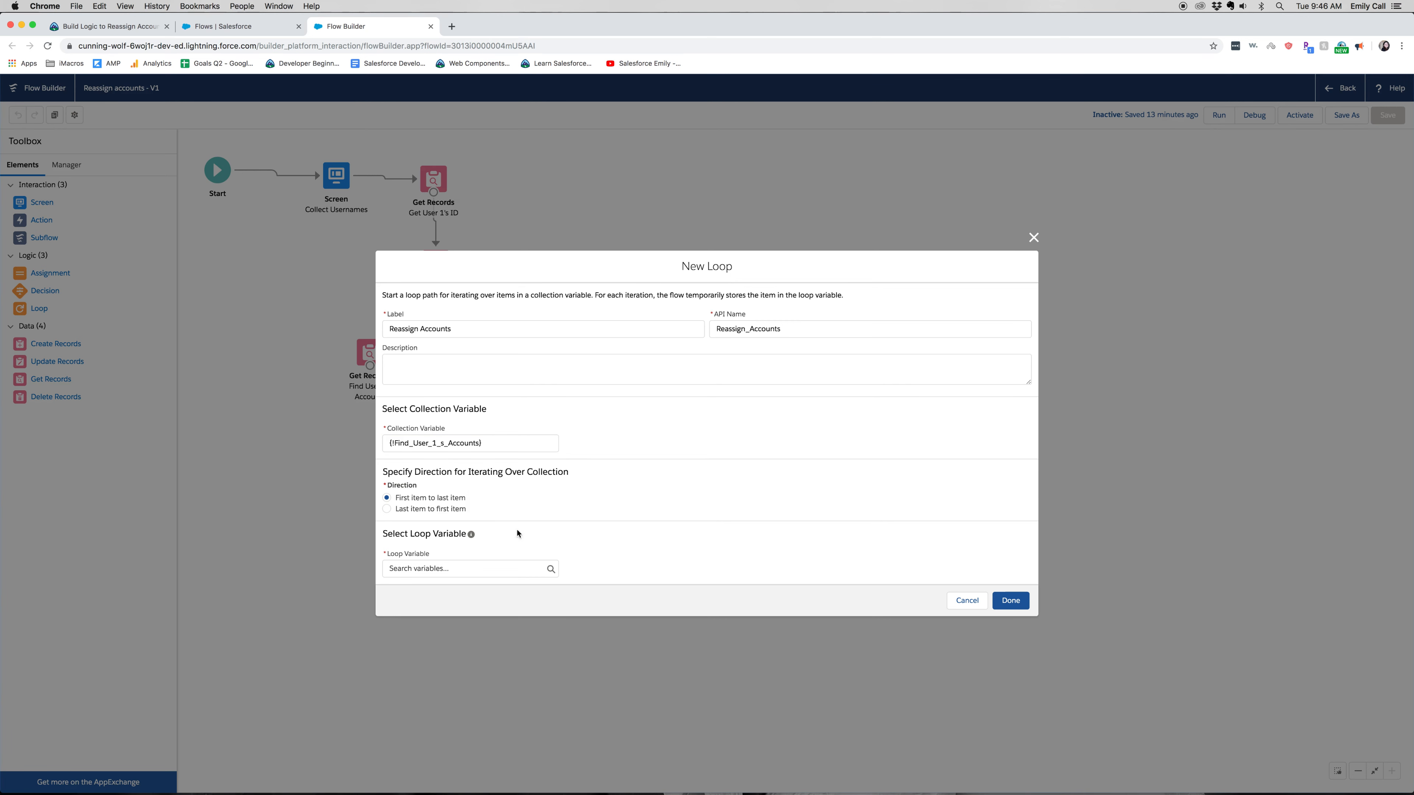
{"action": "left_click", "coordinate": [477, 569]}
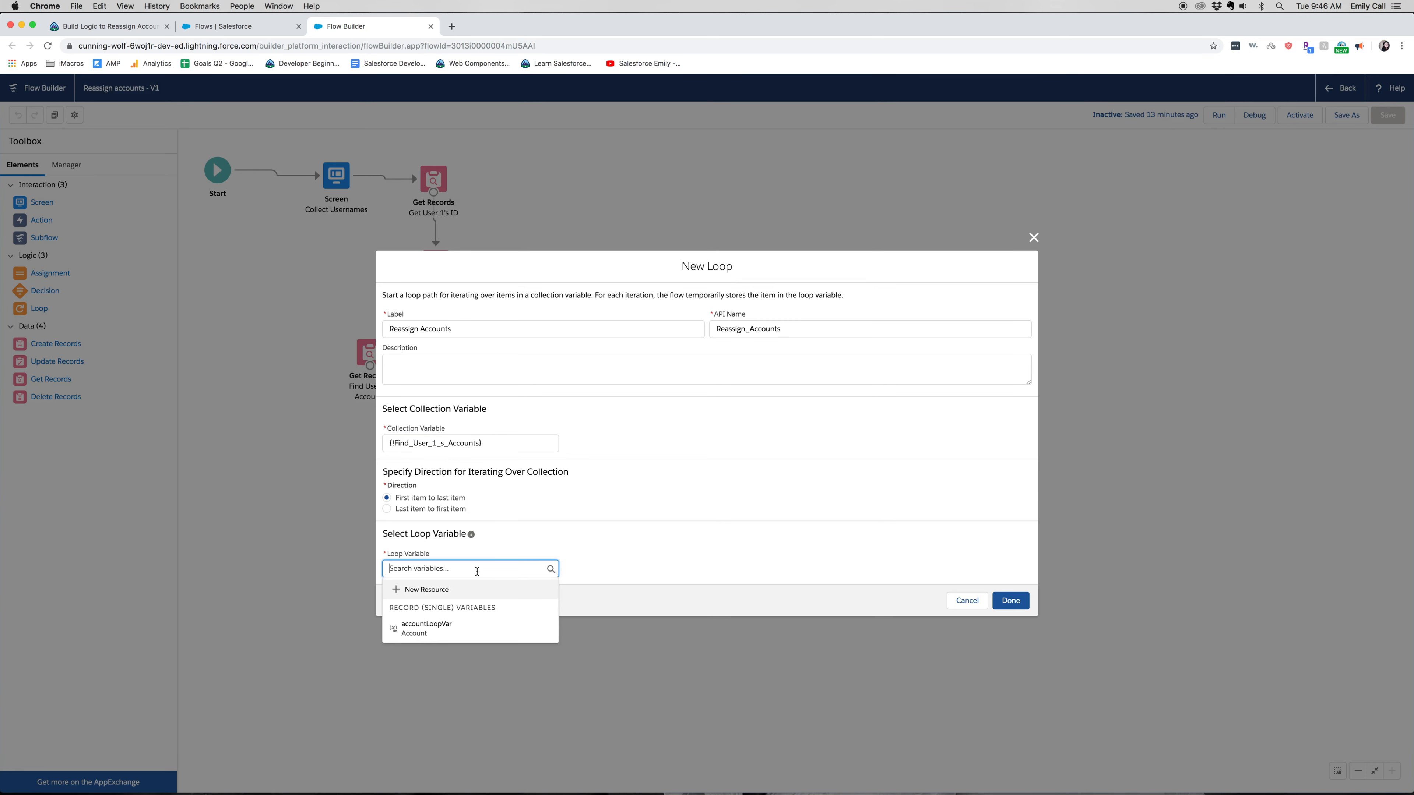
{"action": "left_click", "coordinate": [435, 636]}
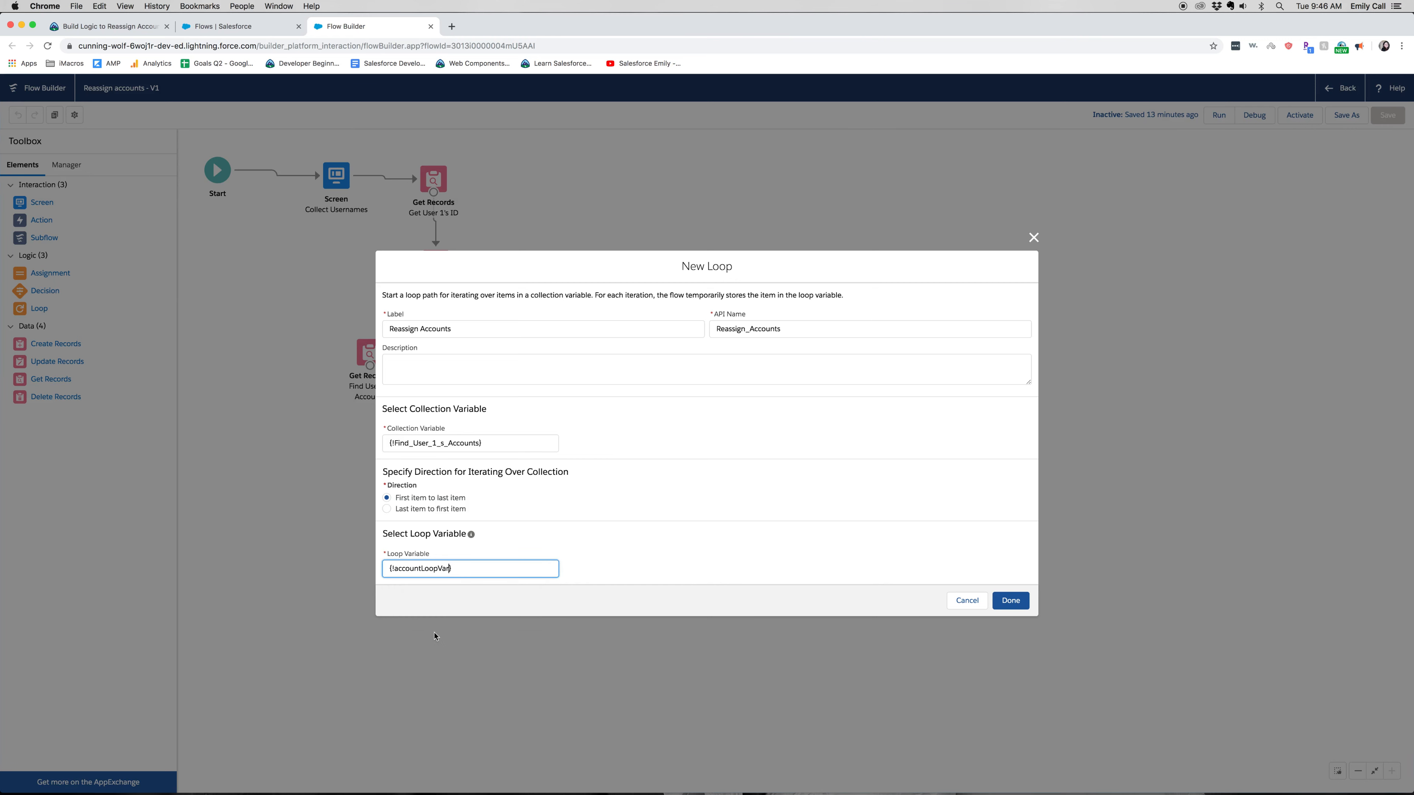
{"action": "left_click", "coordinate": [462, 567]}
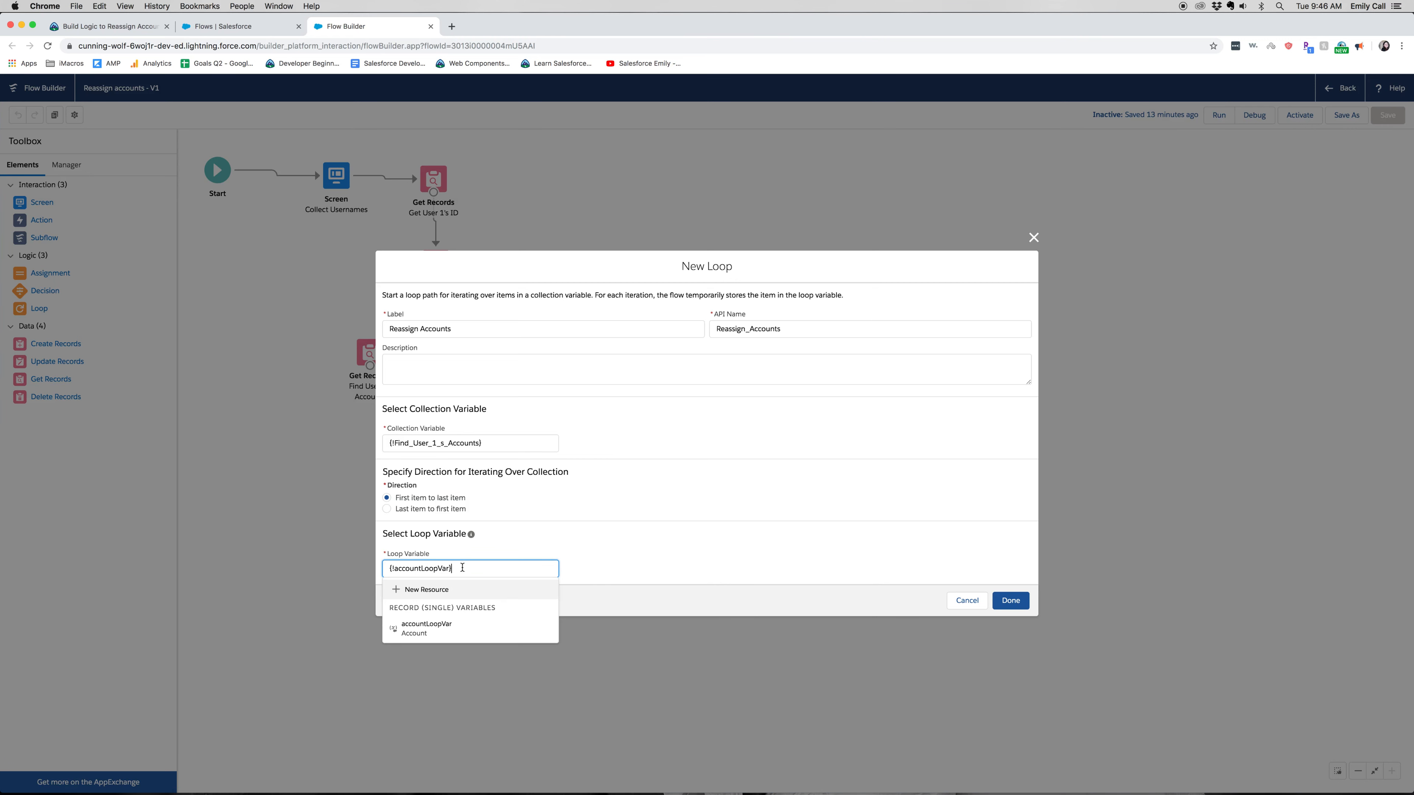
{"action": "left_click", "coordinate": [835, 500]}
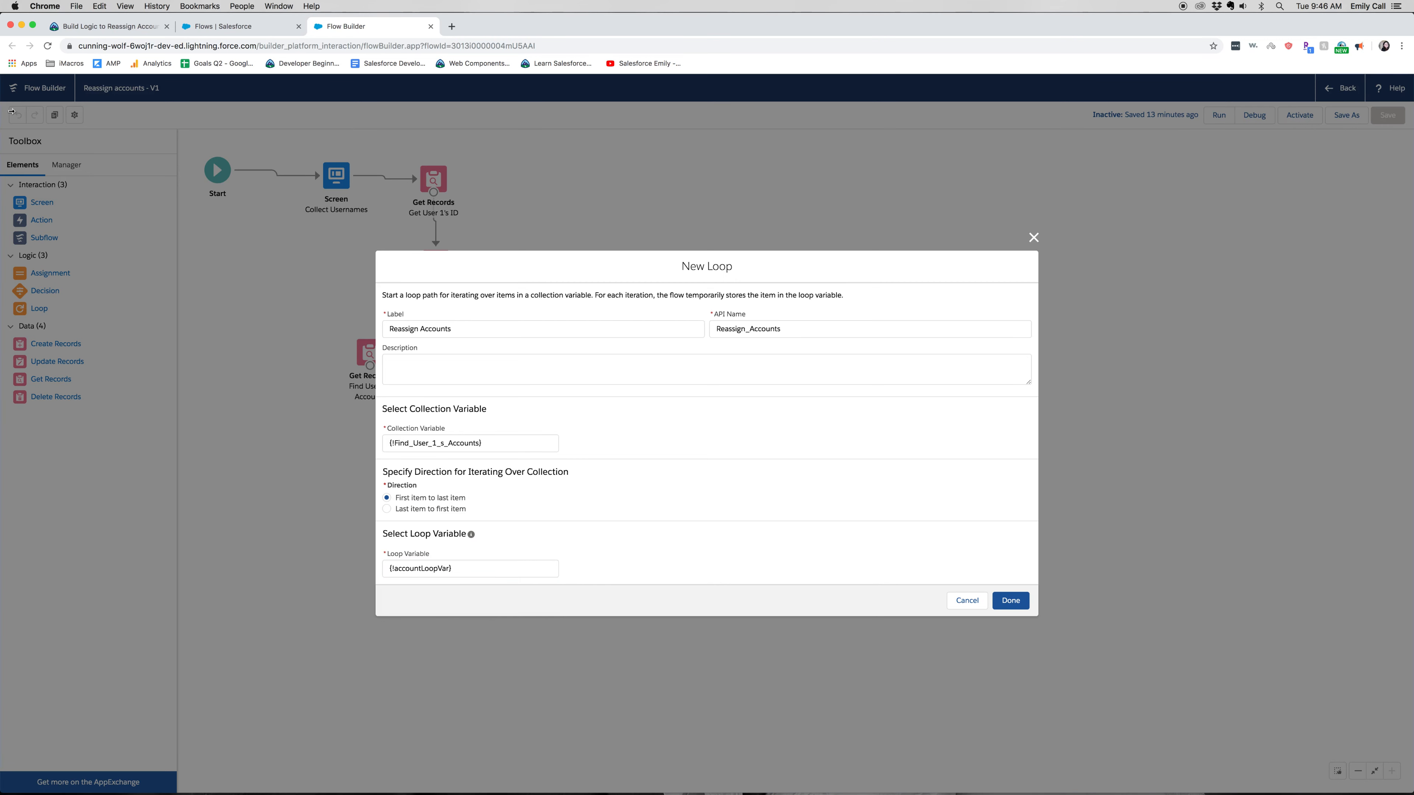
Step: Check the loop variable against the Trailhead instructions, then finish the loop and connect Find User 1's Accounts to it
{"action": "left_click", "coordinate": [93, 27]}
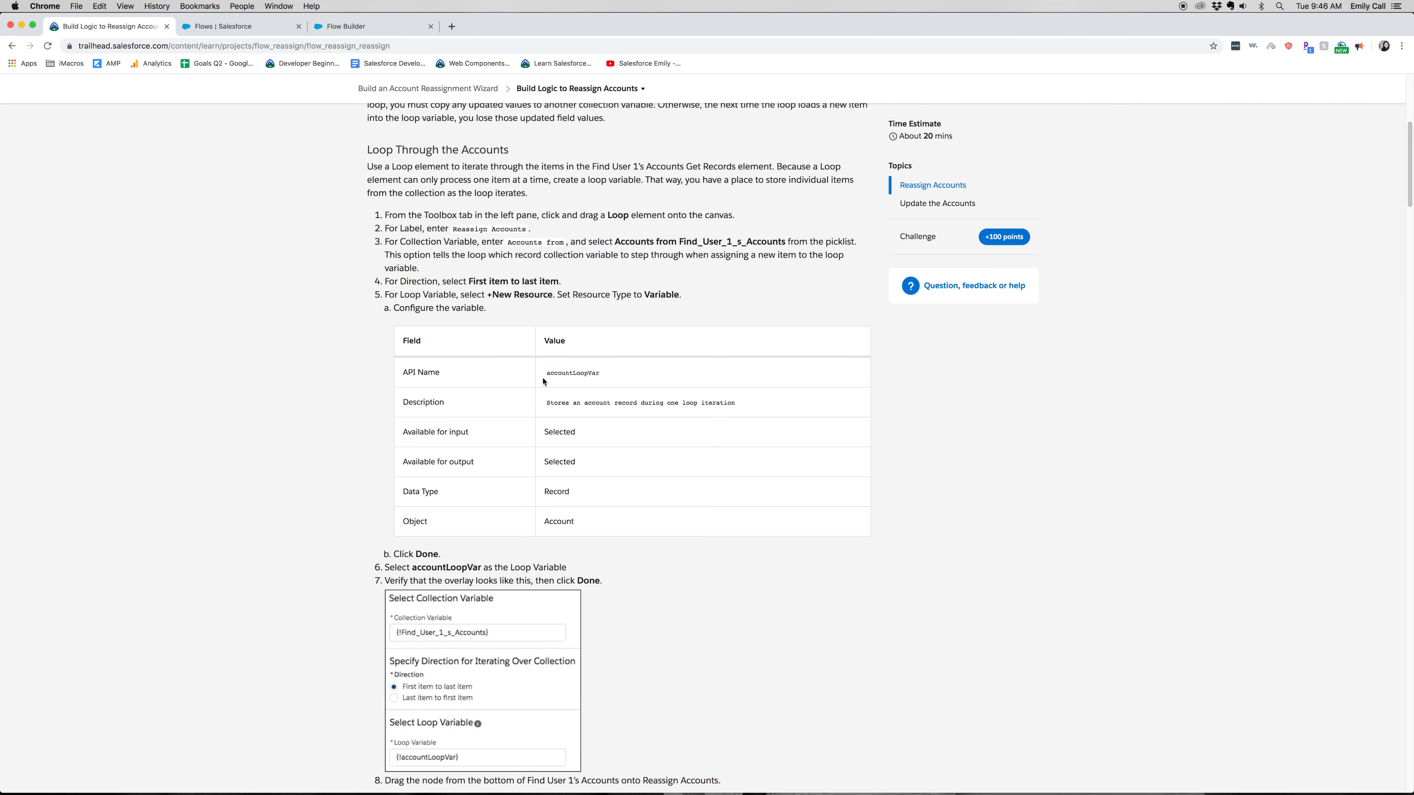
{"action": "left_click_drag", "start_coordinate": [543, 379], "coordinate": [611, 379]}
{"action": "left_click", "coordinate": [743, 418]}
{"action": "left_click", "coordinate": [349, 30]}
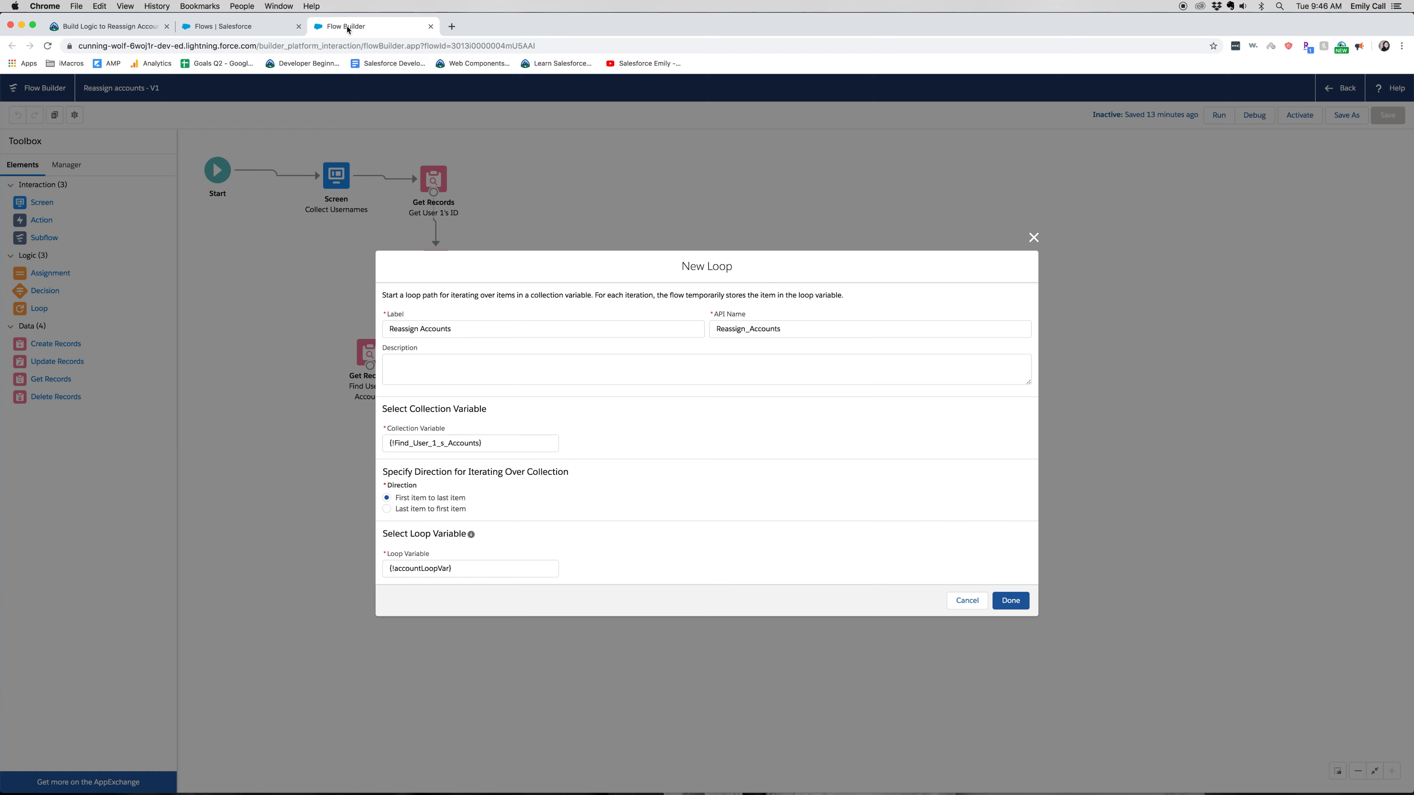
{"action": "left_click", "coordinate": [1010, 600]}
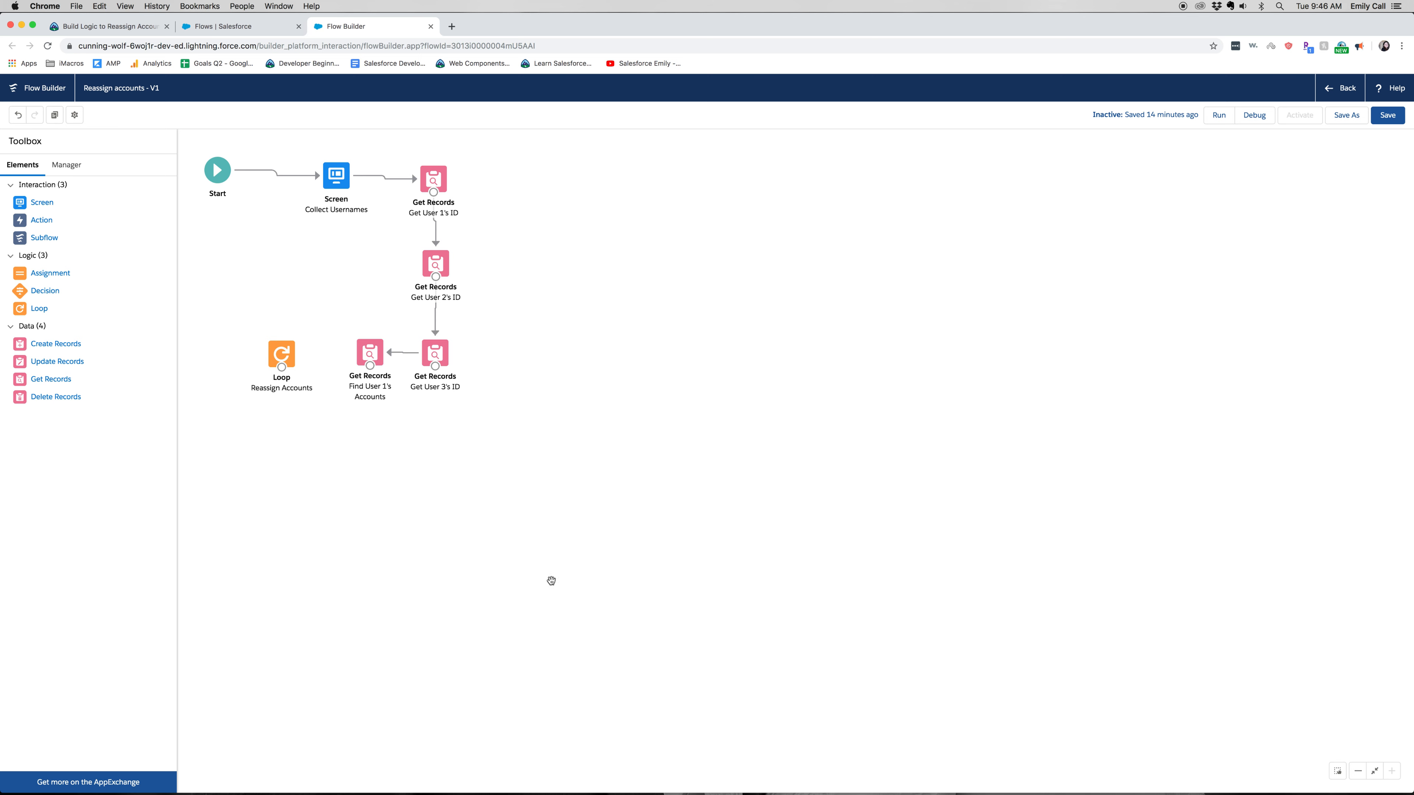
{"action": "left_click_drag", "start_coordinate": [372, 371], "coordinate": [284, 370]}
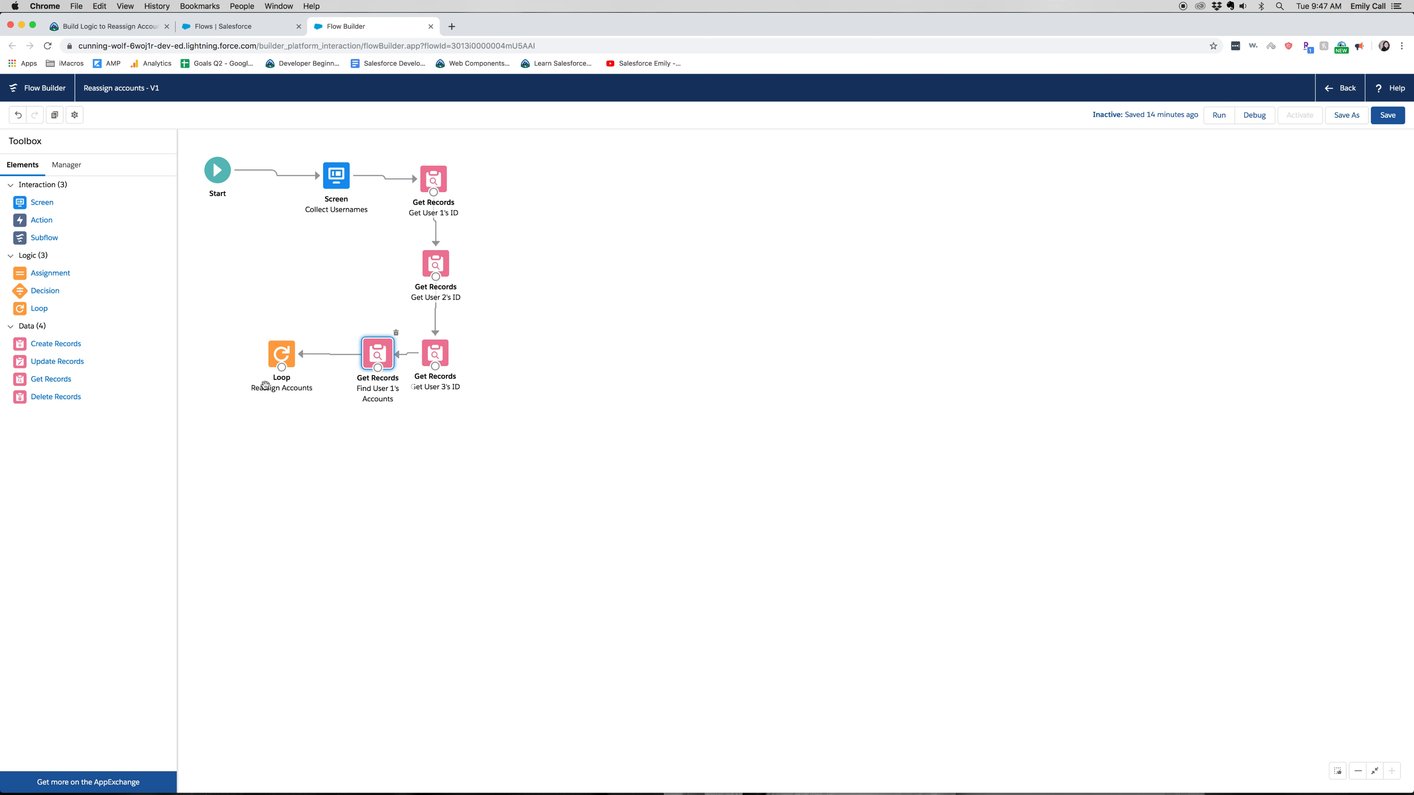
Step: Add a Decision element below Find User 1's Accounts, labelled "What's the Account Rating?" as copied from the Trailhead instructions
{"action": "left_click_drag", "start_coordinate": [45, 292], "coordinate": [361, 449]}
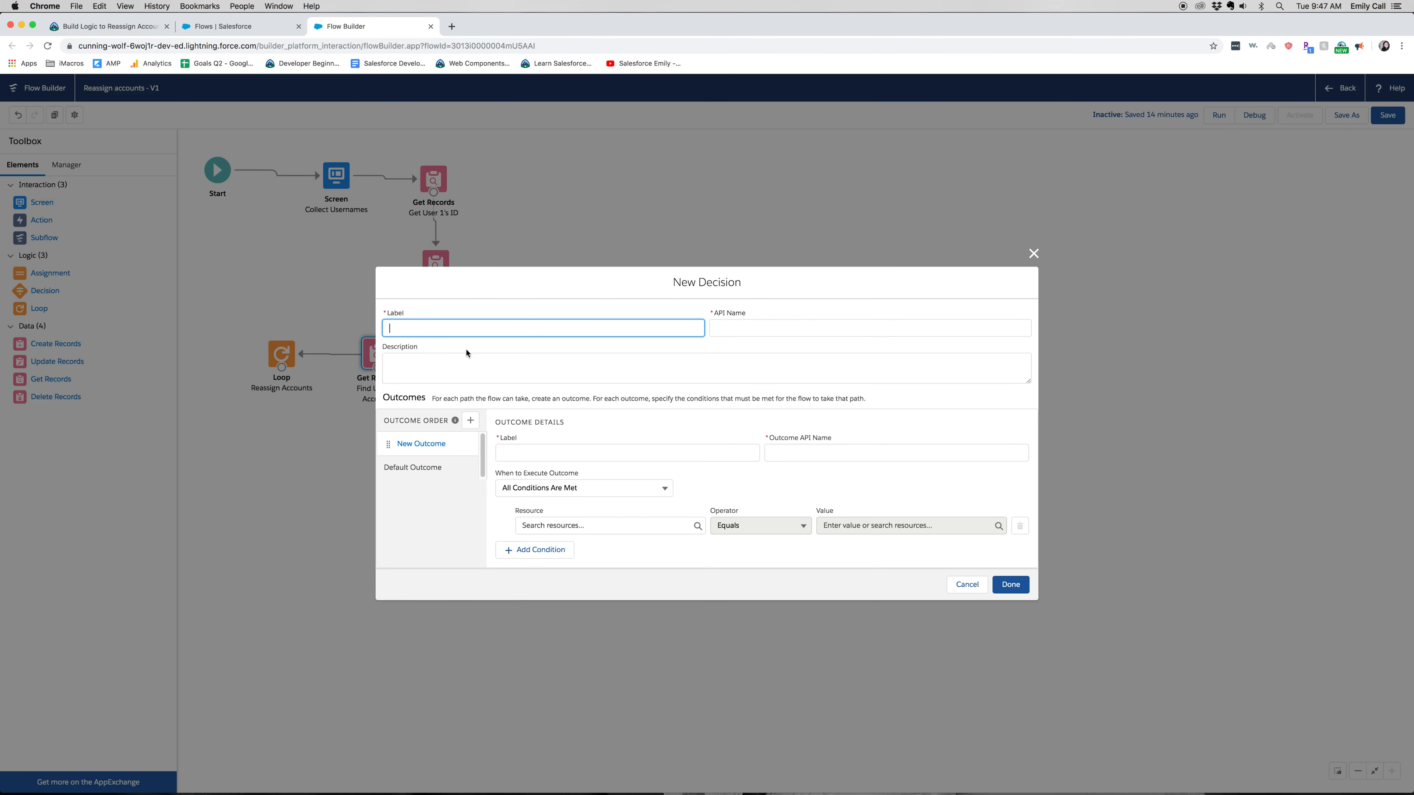
{"action": "left_click", "coordinate": [103, 27]}
{"action": "scroll", "coordinate": [615, 625], "scroll_direction": "down", "scroll_amount": 10}
{"action": "scroll", "coordinate": [617, 660], "scroll_direction": "down", "scroll_amount": 5}
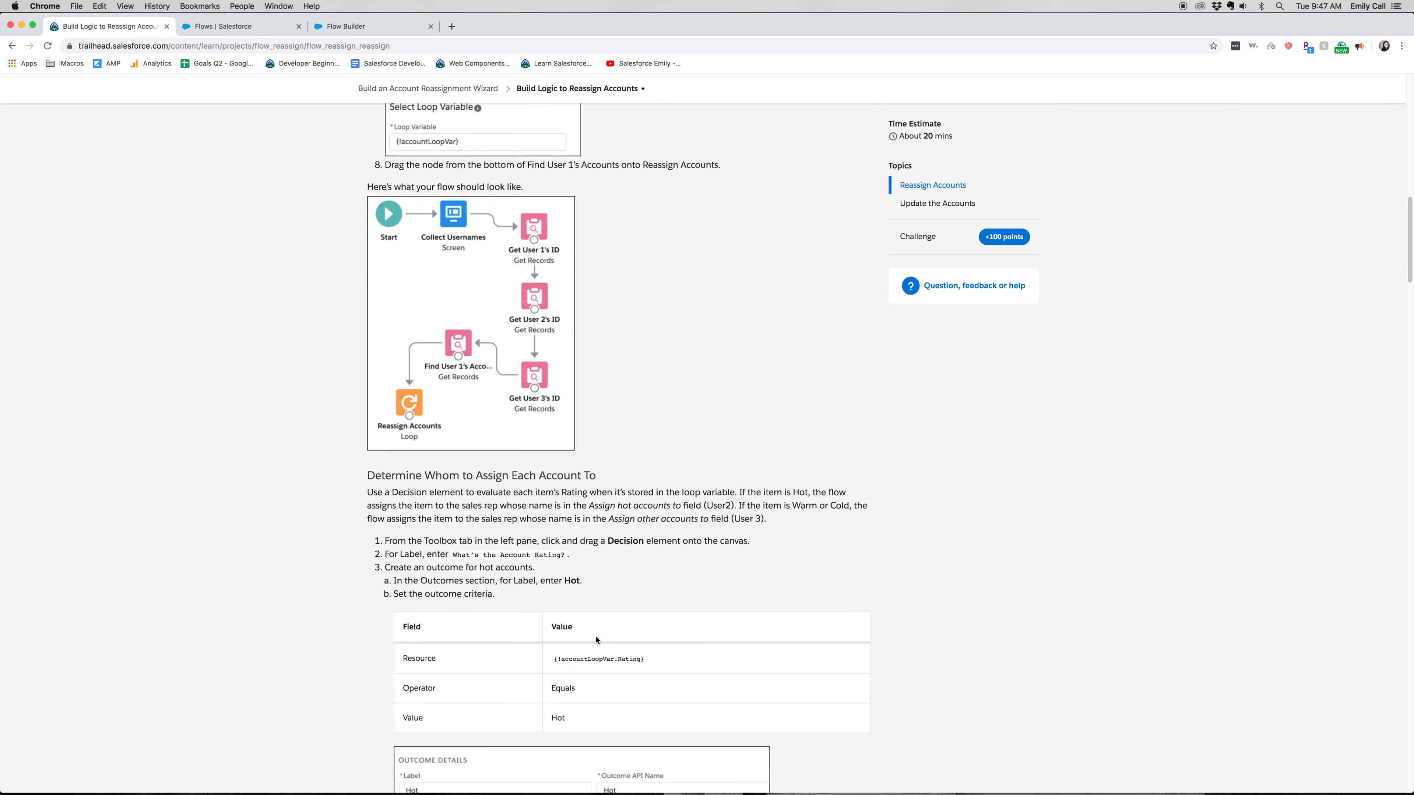
{"action": "left_click_drag", "start_coordinate": [565, 500], "coordinate": [454, 501]}
{"action": "left_click", "coordinate": [521, 505]}
{"action": "left_click_drag", "start_coordinate": [566, 498], "coordinate": [456, 498]}
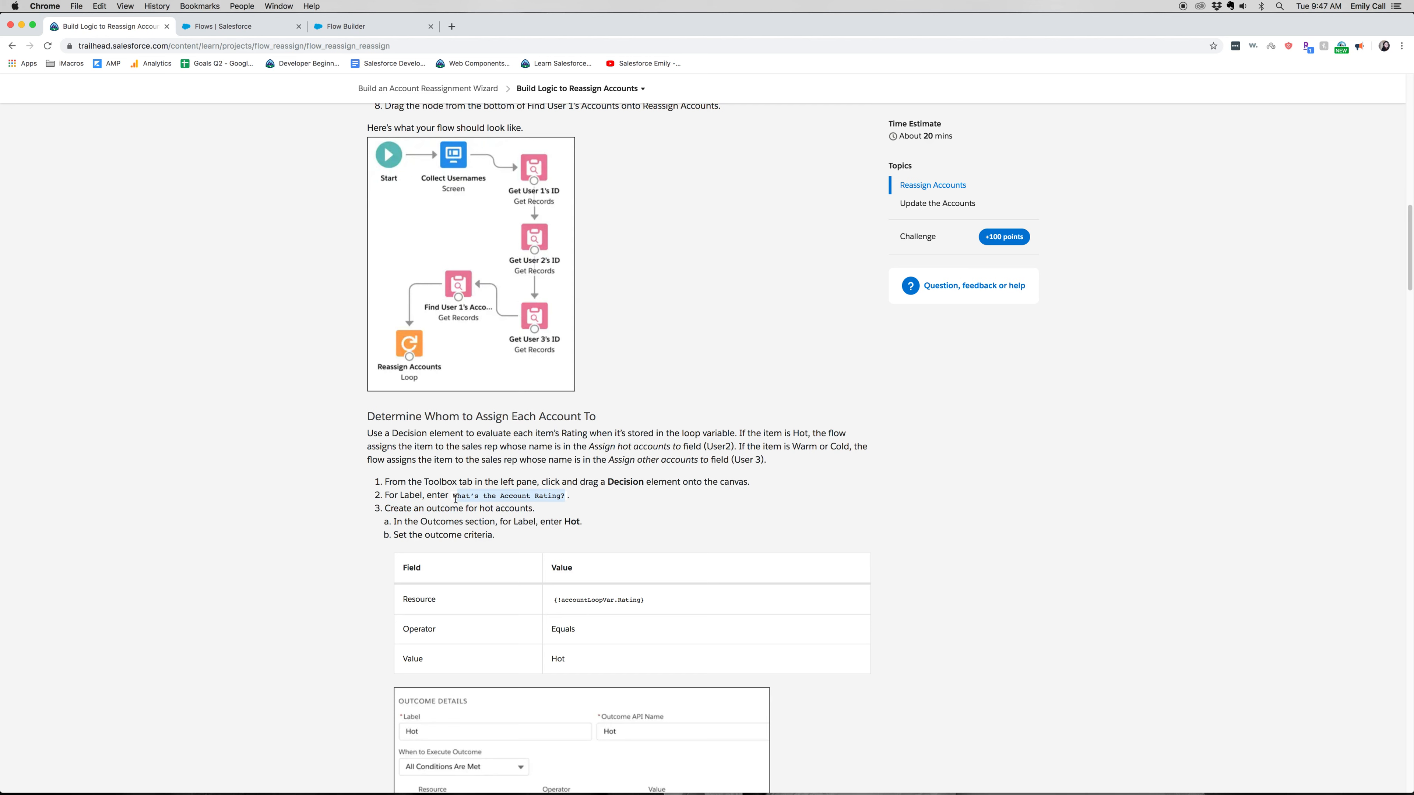
{"action": "key", "text": "super+c"}
{"action": "left_click", "coordinate": [366, 29]}
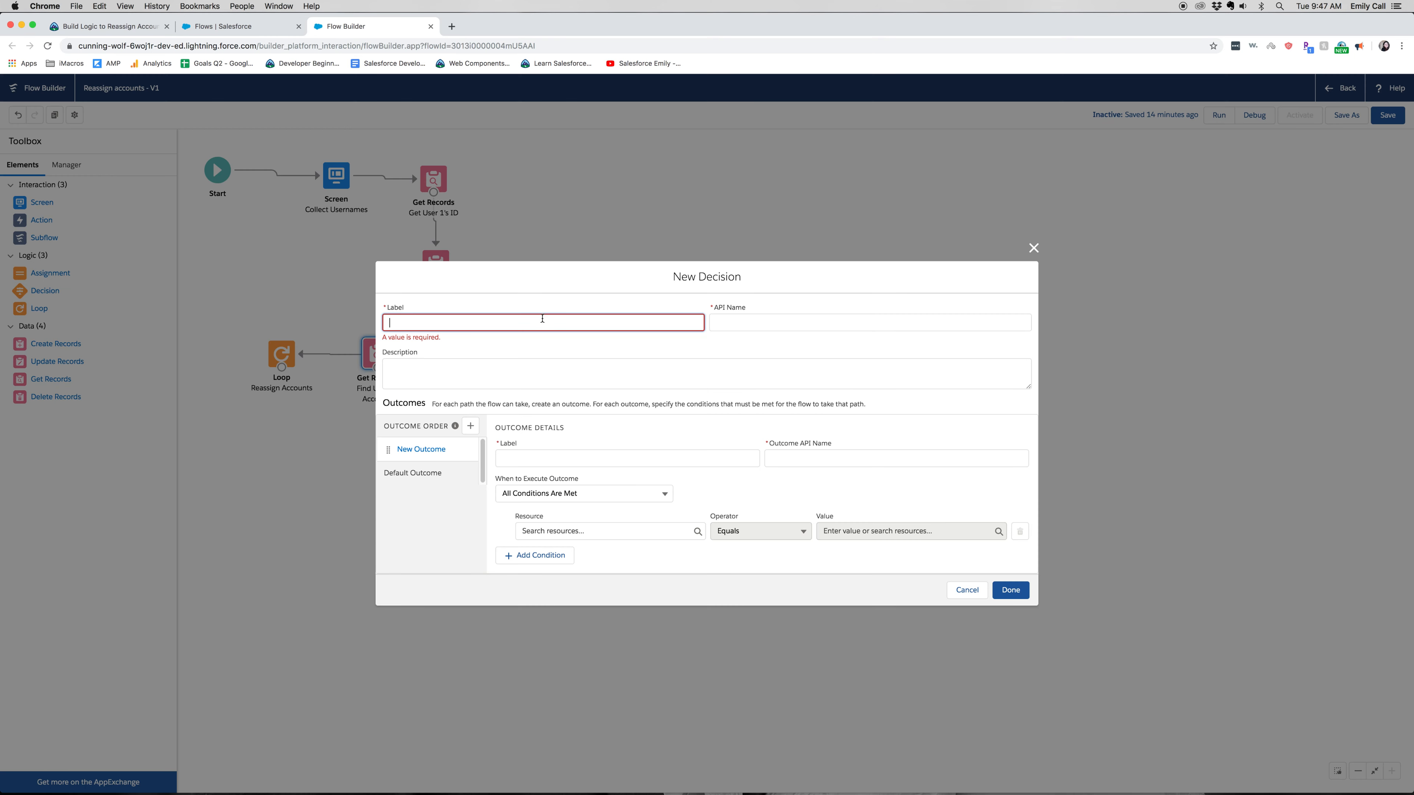
{"action": "key", "text": "super+v"}
{"action": "left_click", "coordinate": [763, 328]}
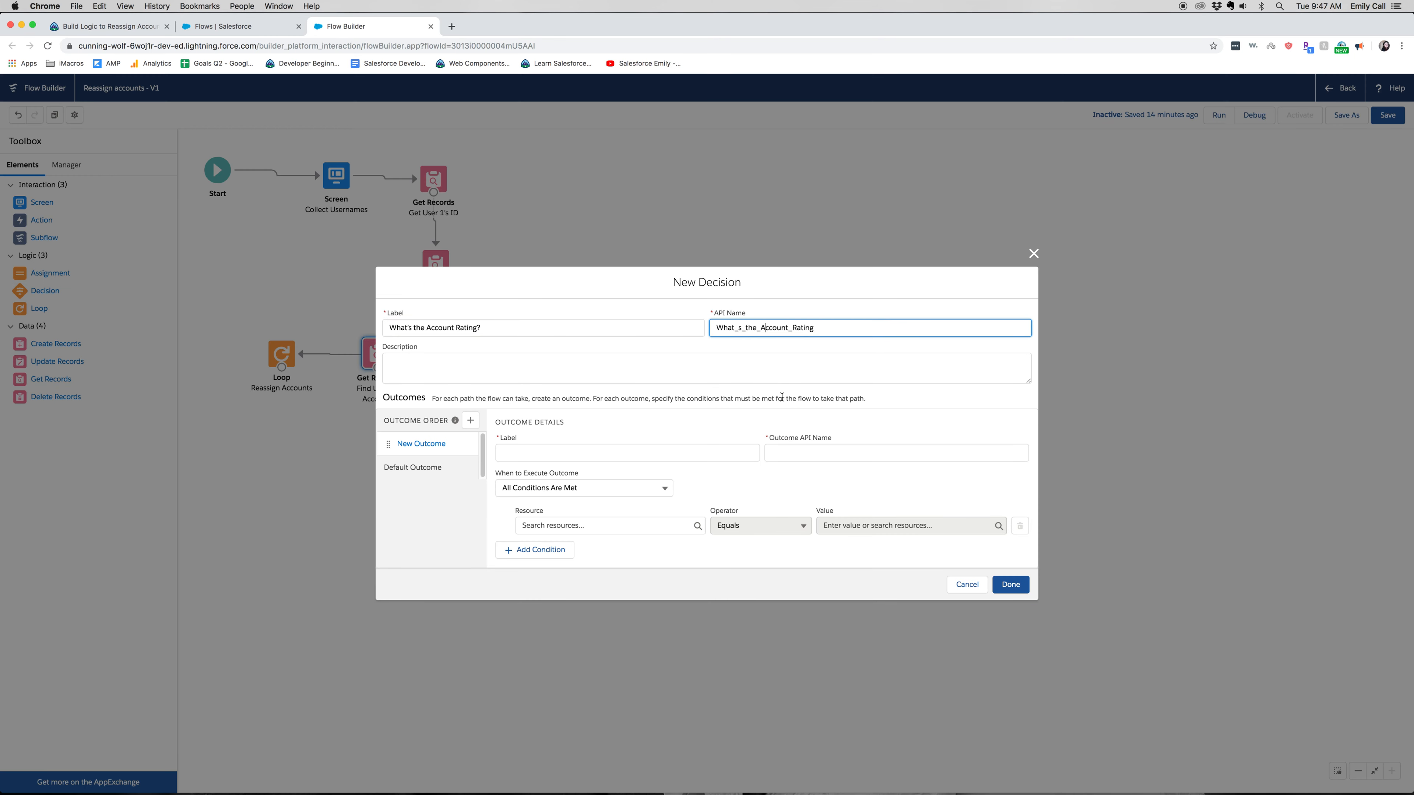
{"action": "left_click", "coordinate": [784, 370]}
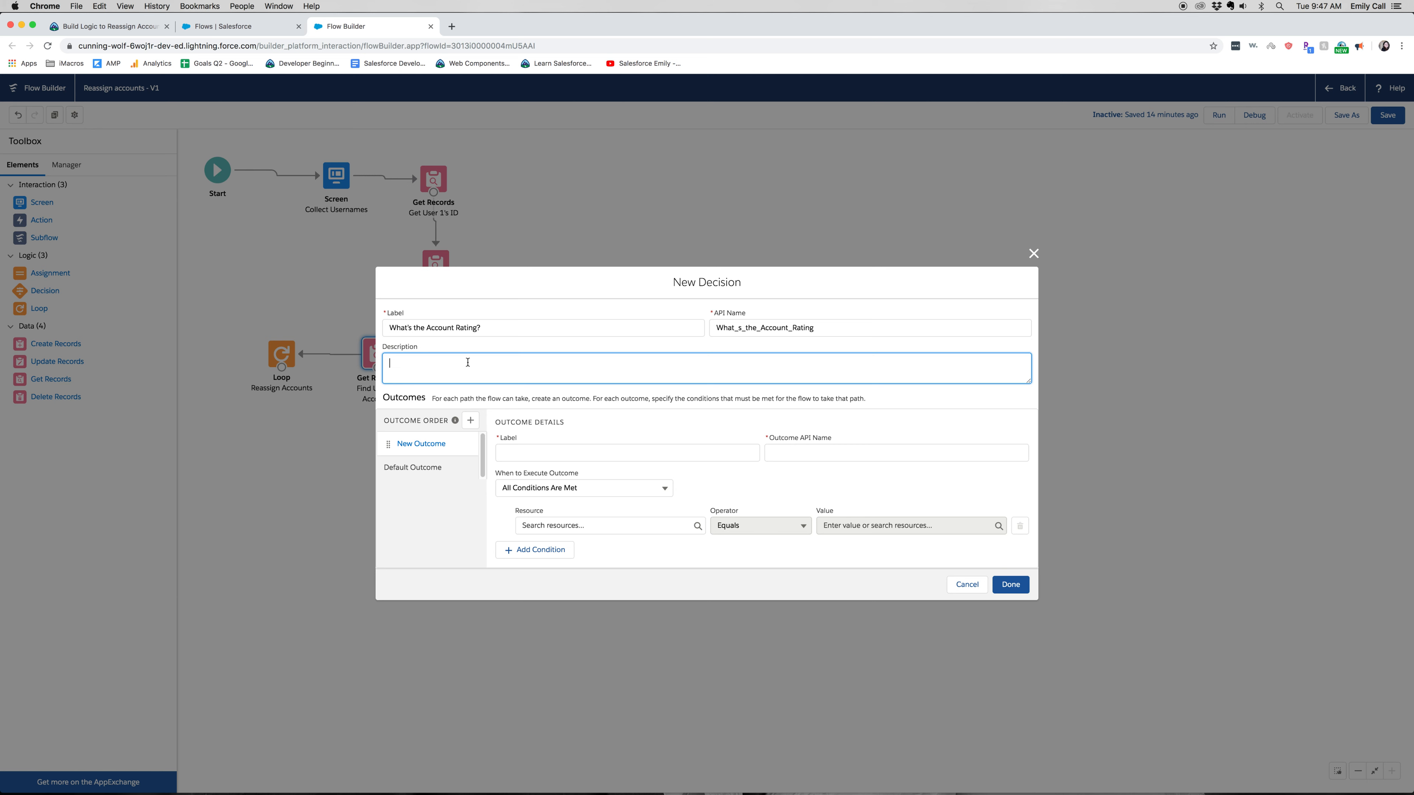
Step: Label the decision's new outcome "Hot" and have it execute when All Conditions Are Met
{"action": "left_click", "coordinate": [550, 458]}
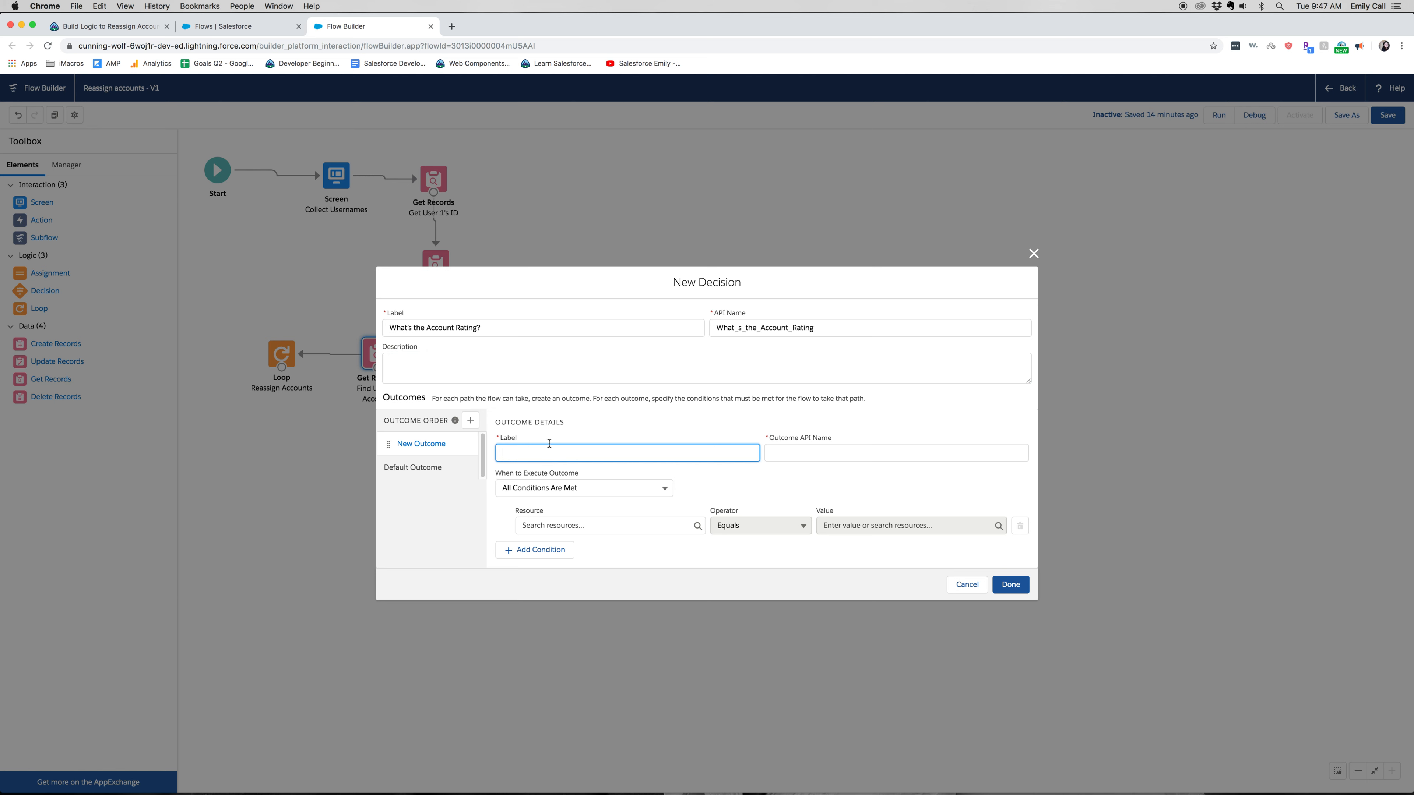
{"action": "type", "text": "HOtot"}
{"action": "key", "text": "Tab"}
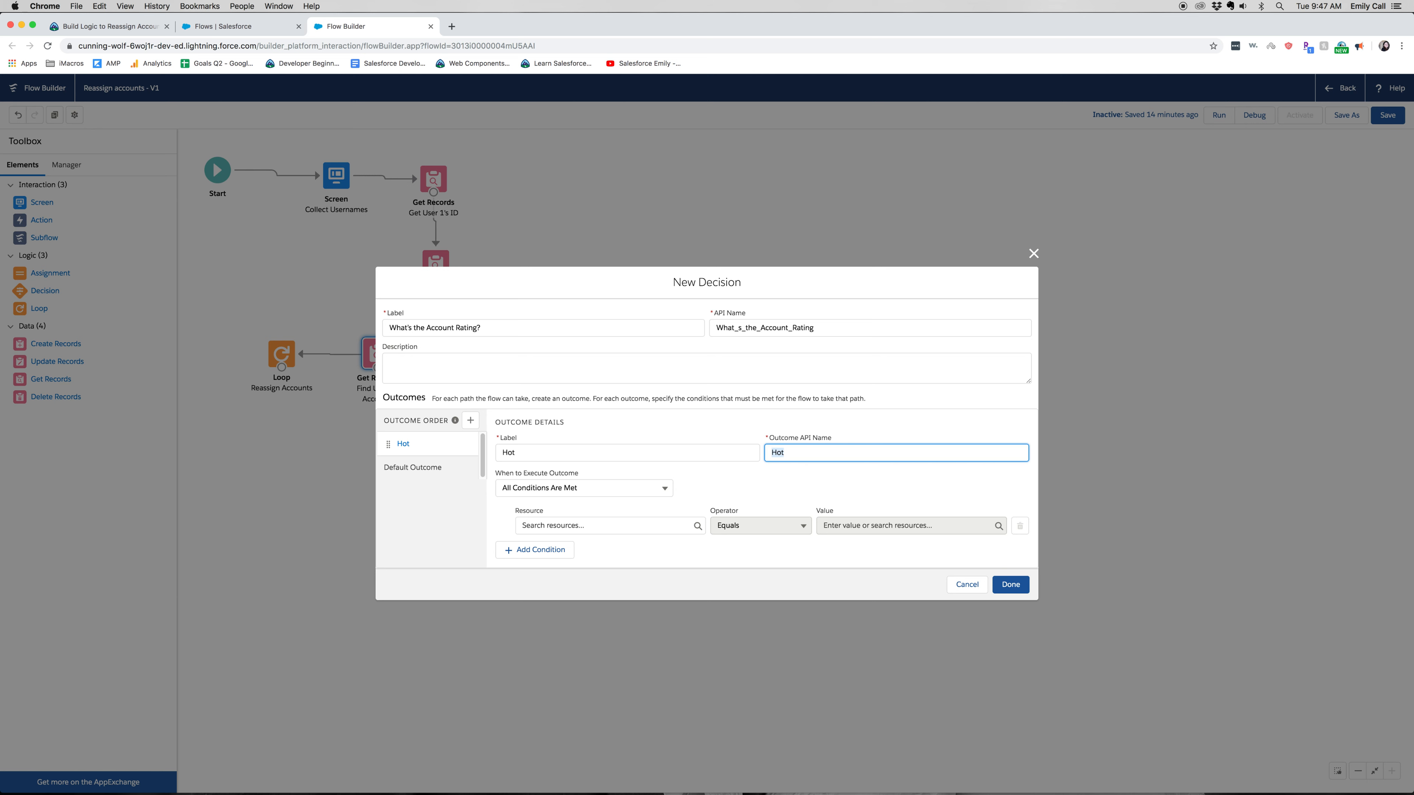
{"action": "key", "text": "Tab"}
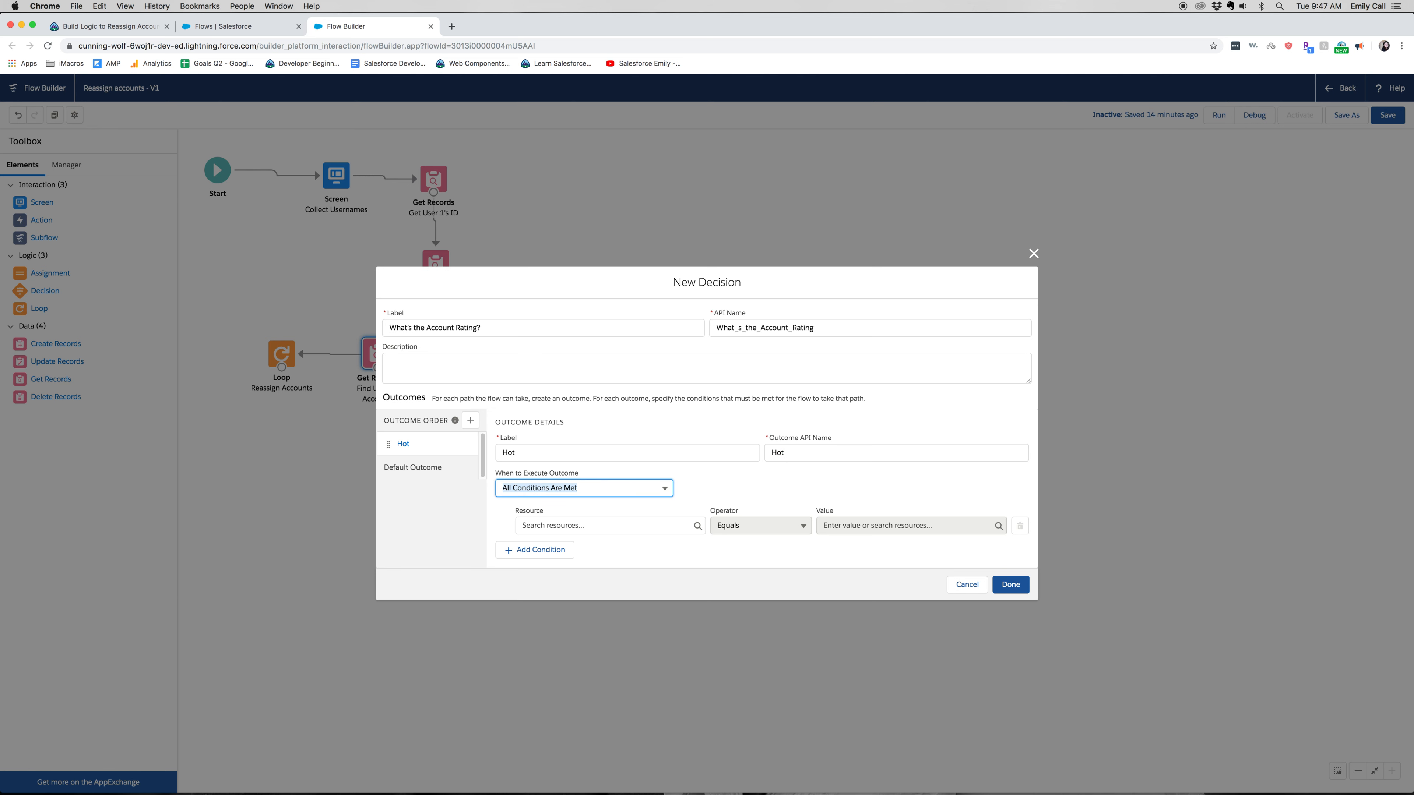
{"action": "left_click", "coordinate": [613, 492]}
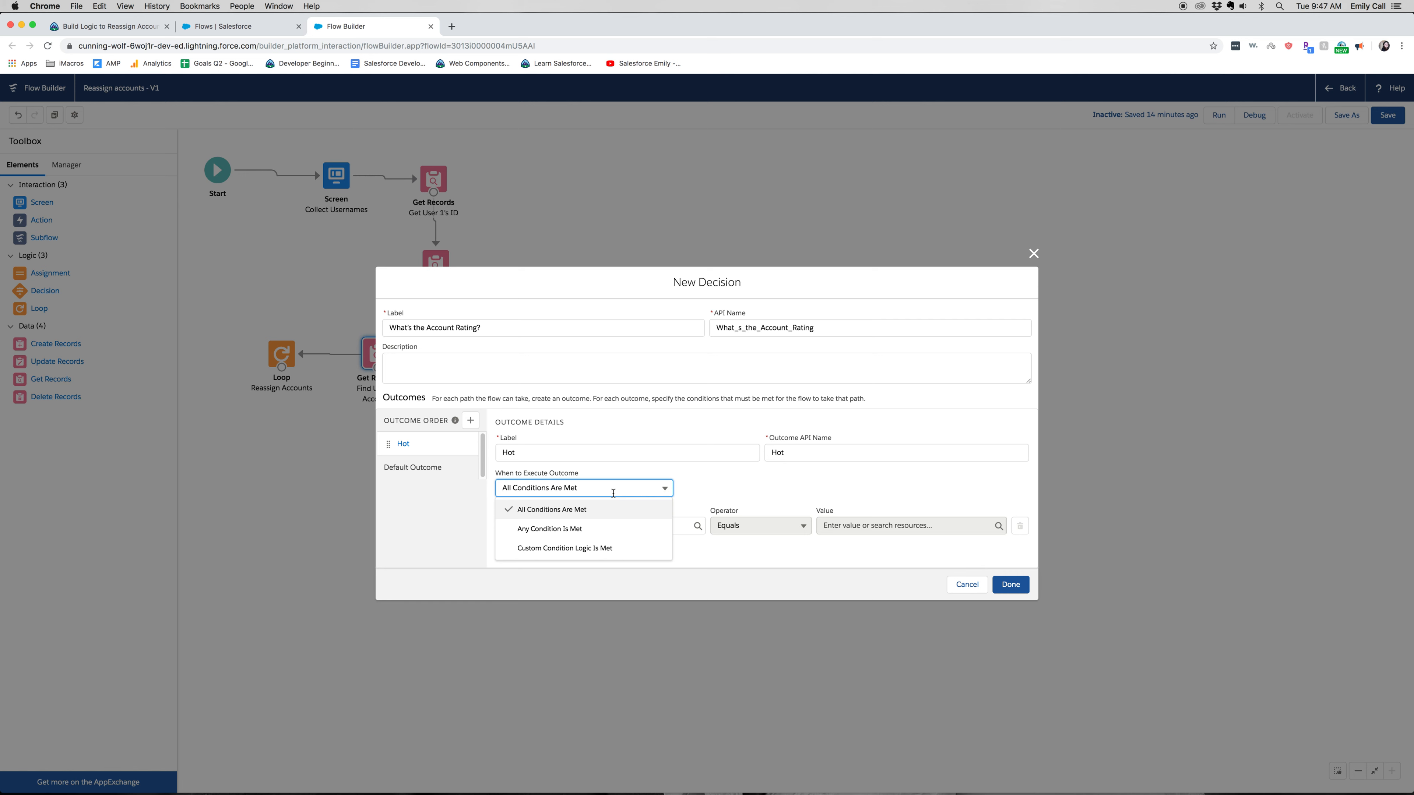
{"action": "left_click", "coordinate": [605, 517]}
Step: Set the Hot outcome's condition to {!accountLoopVar.Rating} Equals Hot
{"action": "left_click", "coordinate": [603, 523]}
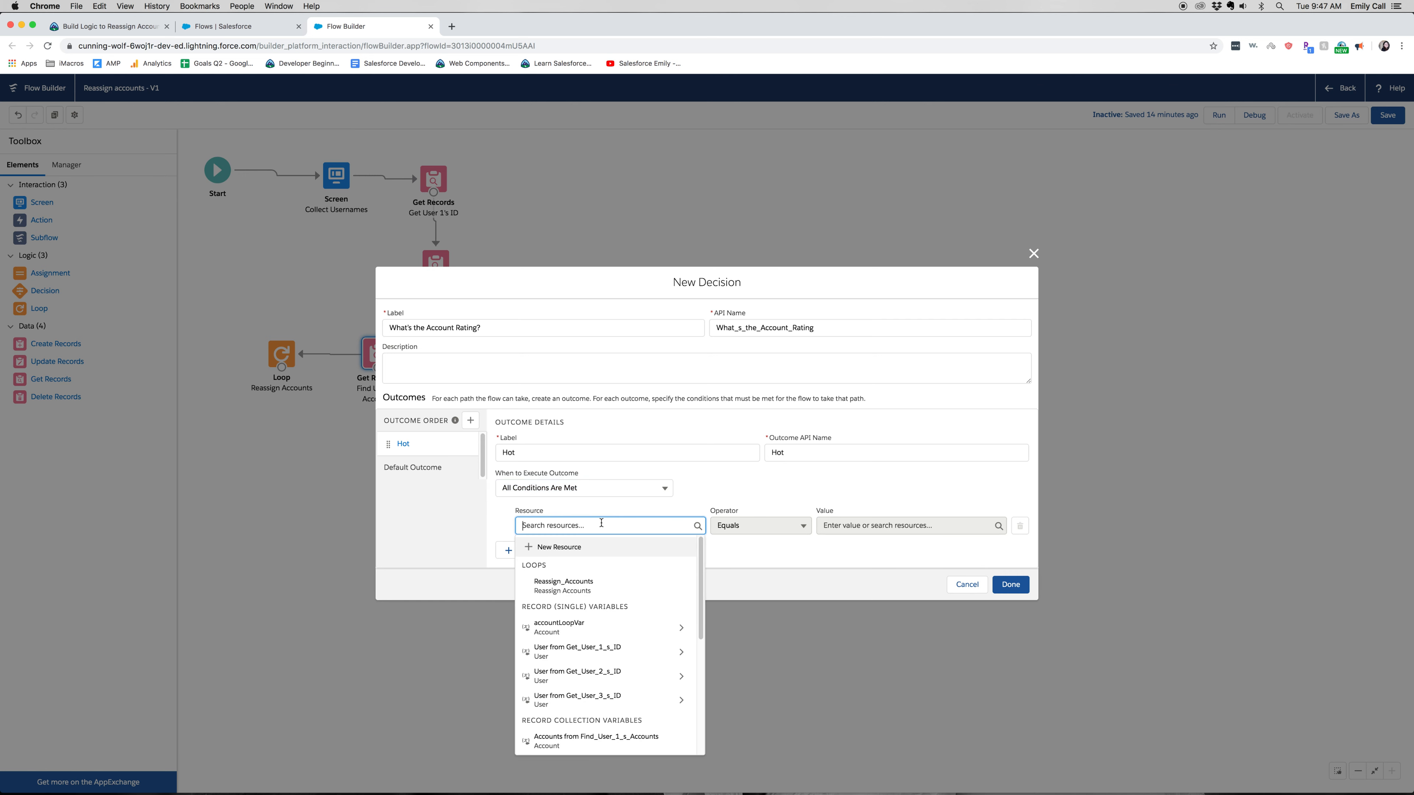
{"action": "left_click", "coordinate": [626, 630]}
{"action": "scroll", "coordinate": [646, 609], "scroll_direction": "down", "scroll_amount": 10}
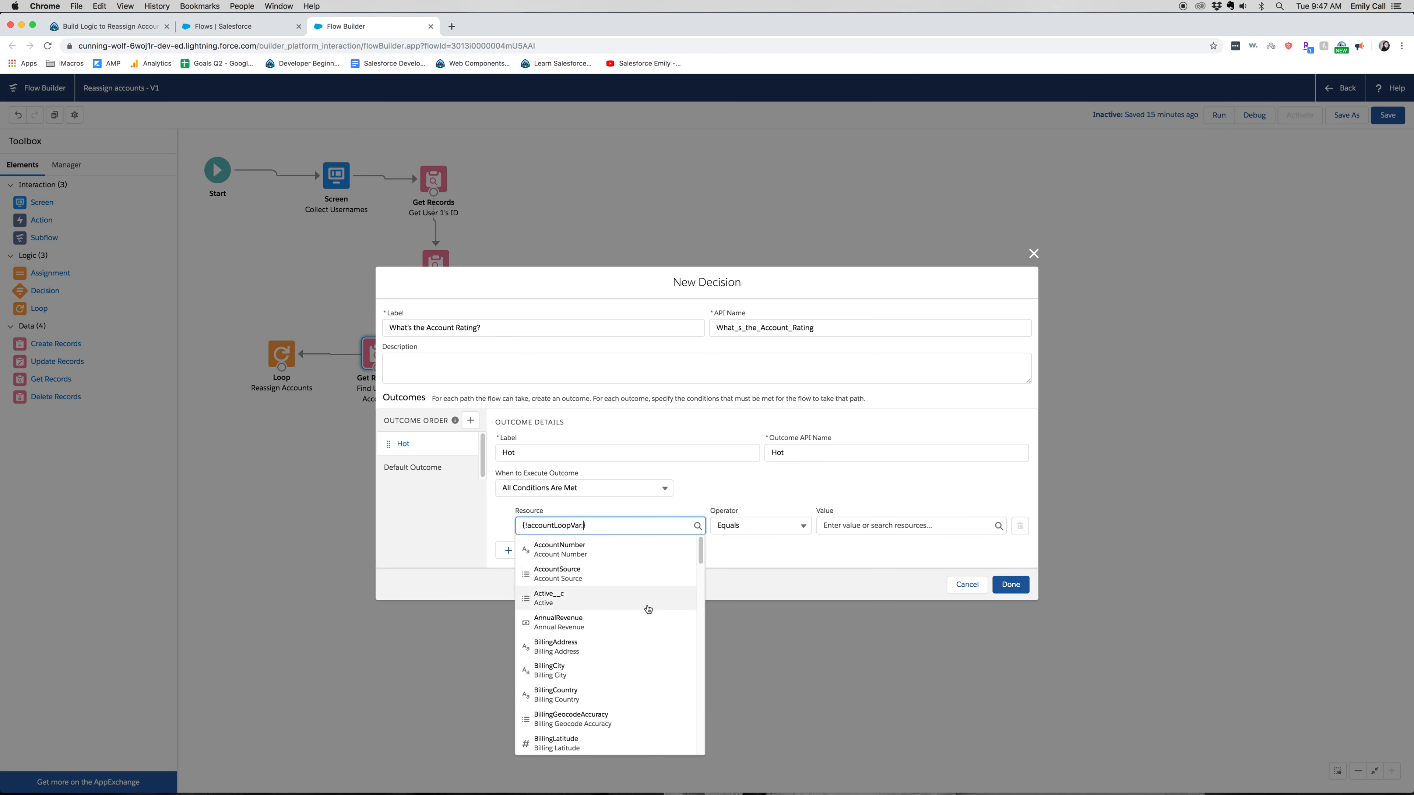
{"action": "scroll", "coordinate": [652, 671], "scroll_direction": "down", "scroll_amount": 7}
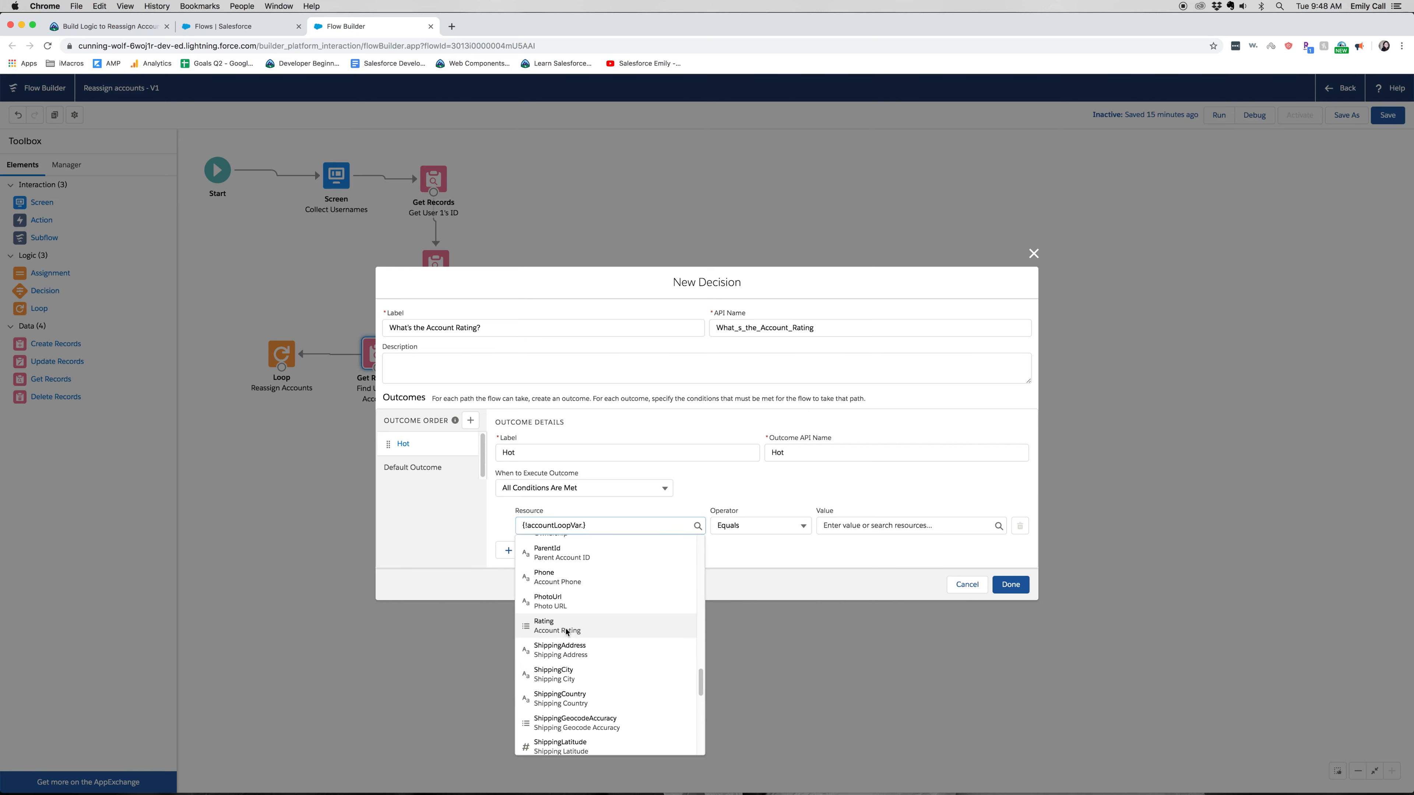
{"action": "left_click", "coordinate": [566, 631]}
{"action": "left_click", "coordinate": [836, 525]}
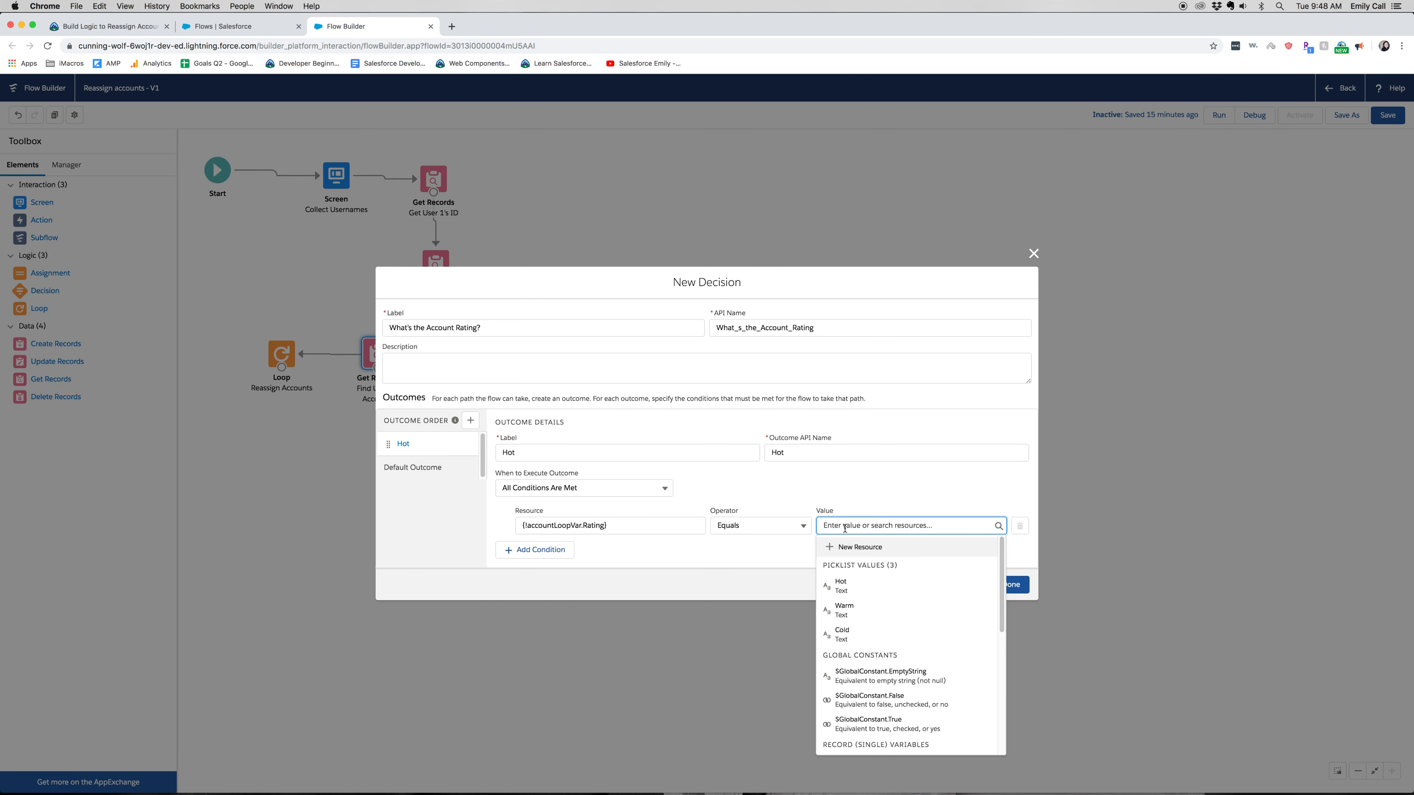
{"action": "left_click", "coordinate": [856, 594]}
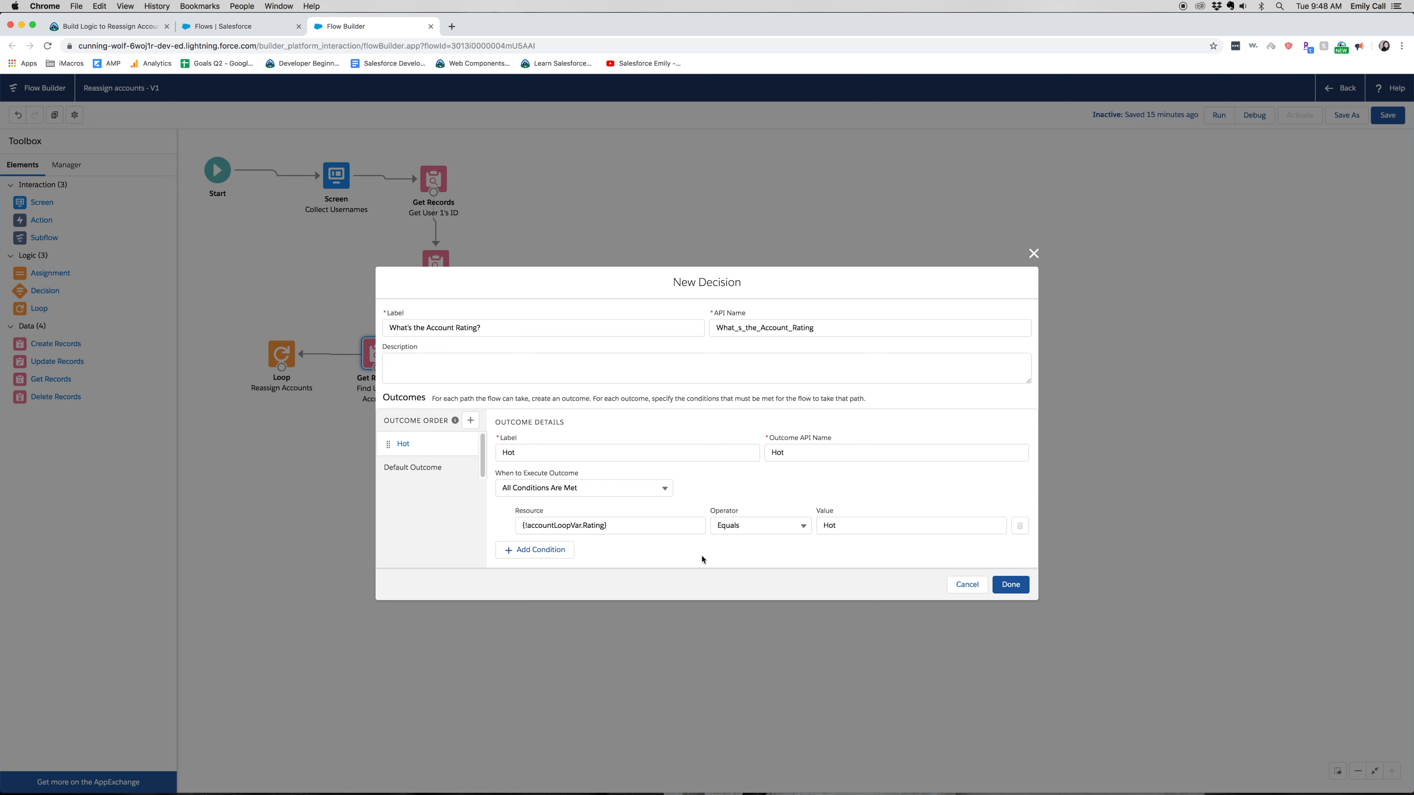
Step: Rename the decision's default outcome to "Warm or Cold" and finish the decision
{"action": "left_click", "coordinate": [458, 473]}
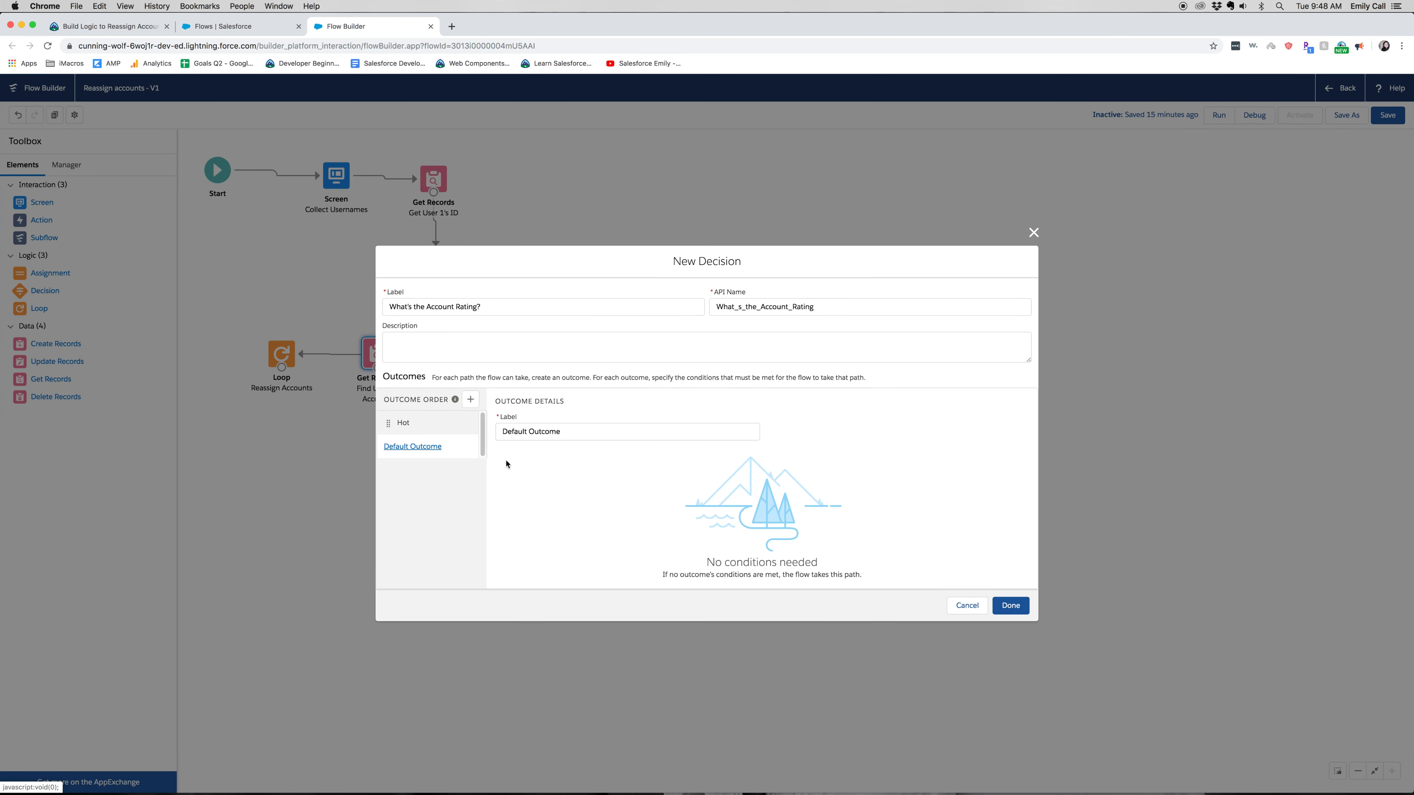
{"action": "left_click", "coordinate": [547, 433]}
{"action": "left_click_drag", "start_coordinate": [607, 432], "coordinate": [508, 432]}
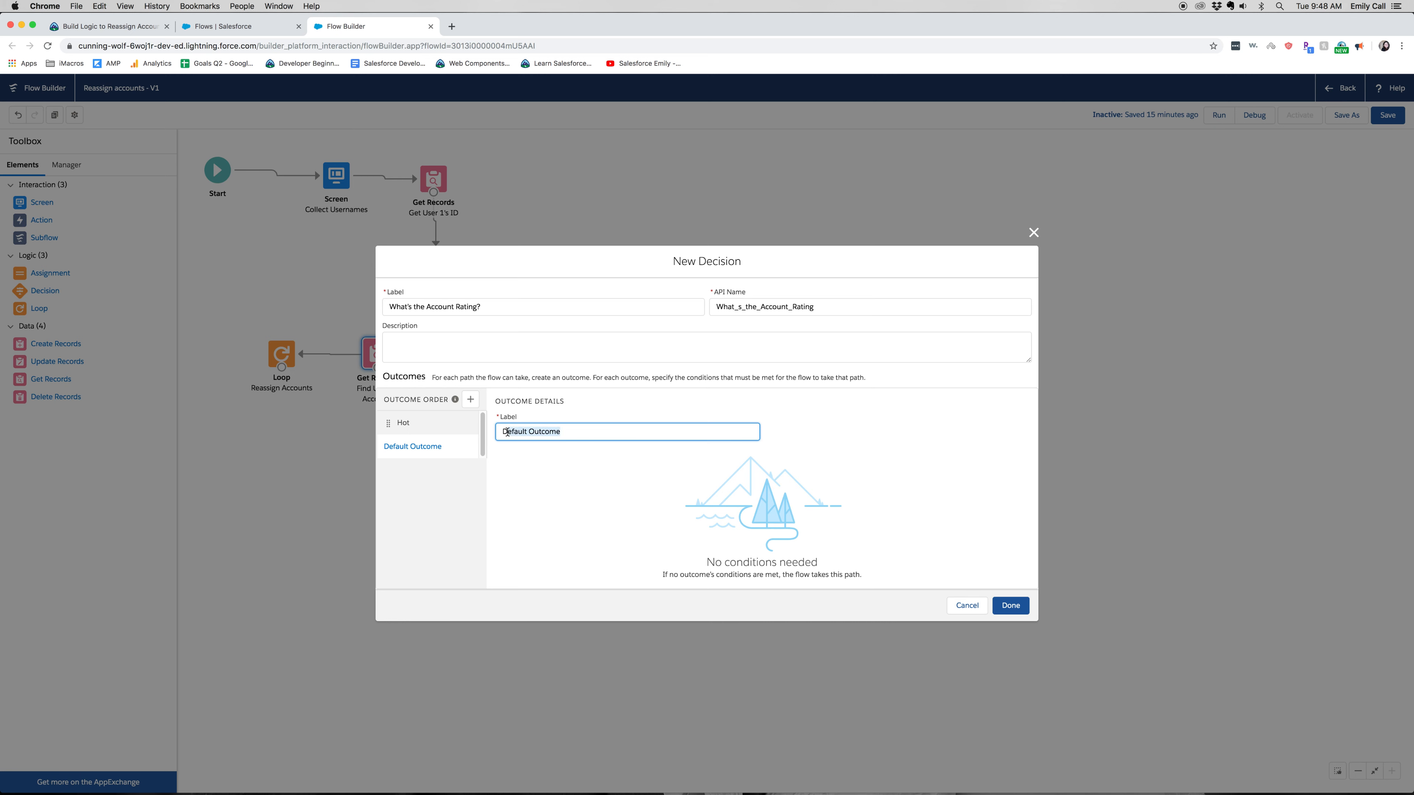
{"action": "key", "text": "BackSpace"}
{"action": "key", "text": "BackSpace"}
{"action": "type", "text": "Warm or Cold"}
{"action": "left_click", "coordinate": [1010, 604]}
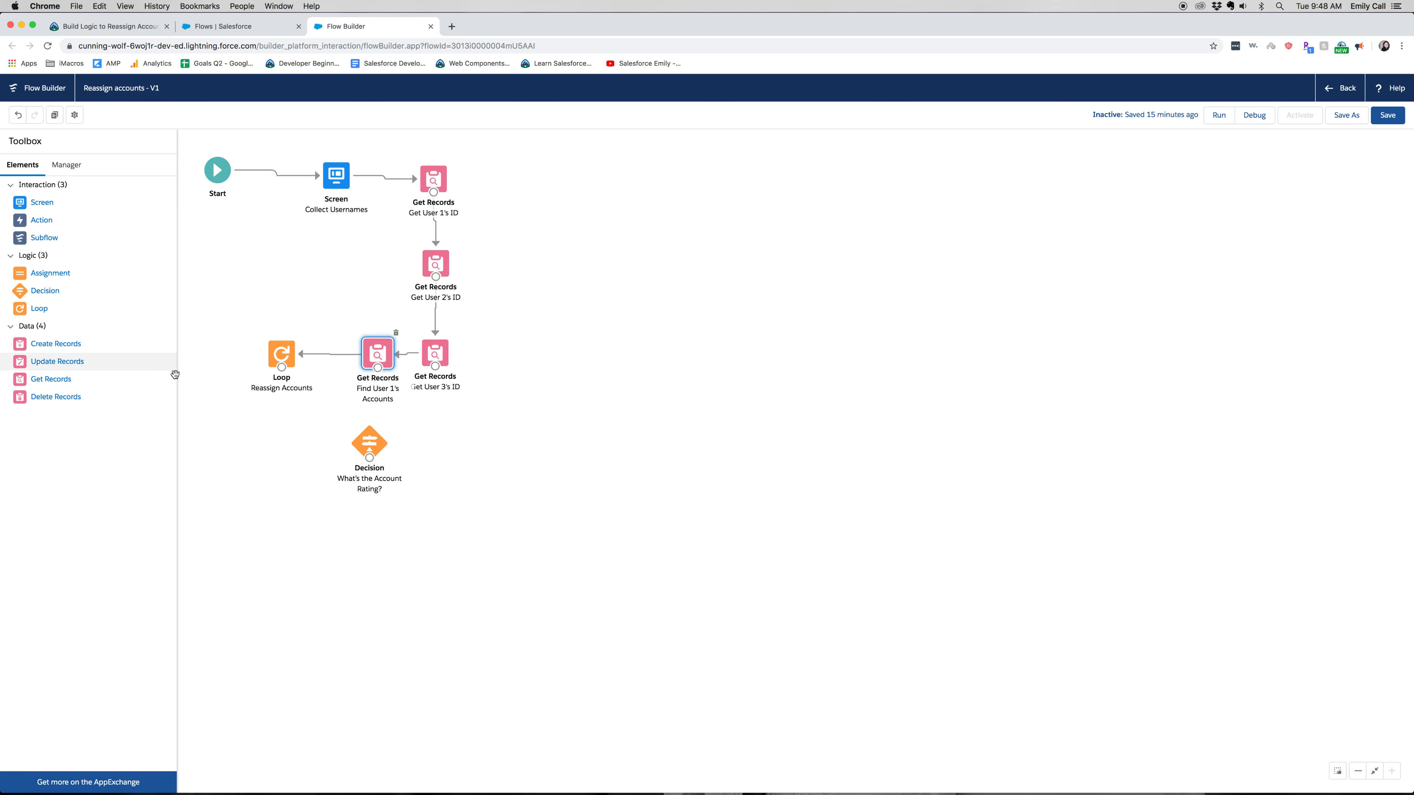
Step: Connect the Reassign Accounts loop to the What's the Account Rating? decision with the "For each item in the collection" connector
{"action": "left_click_drag", "start_coordinate": [281, 367], "coordinate": [367, 446]}
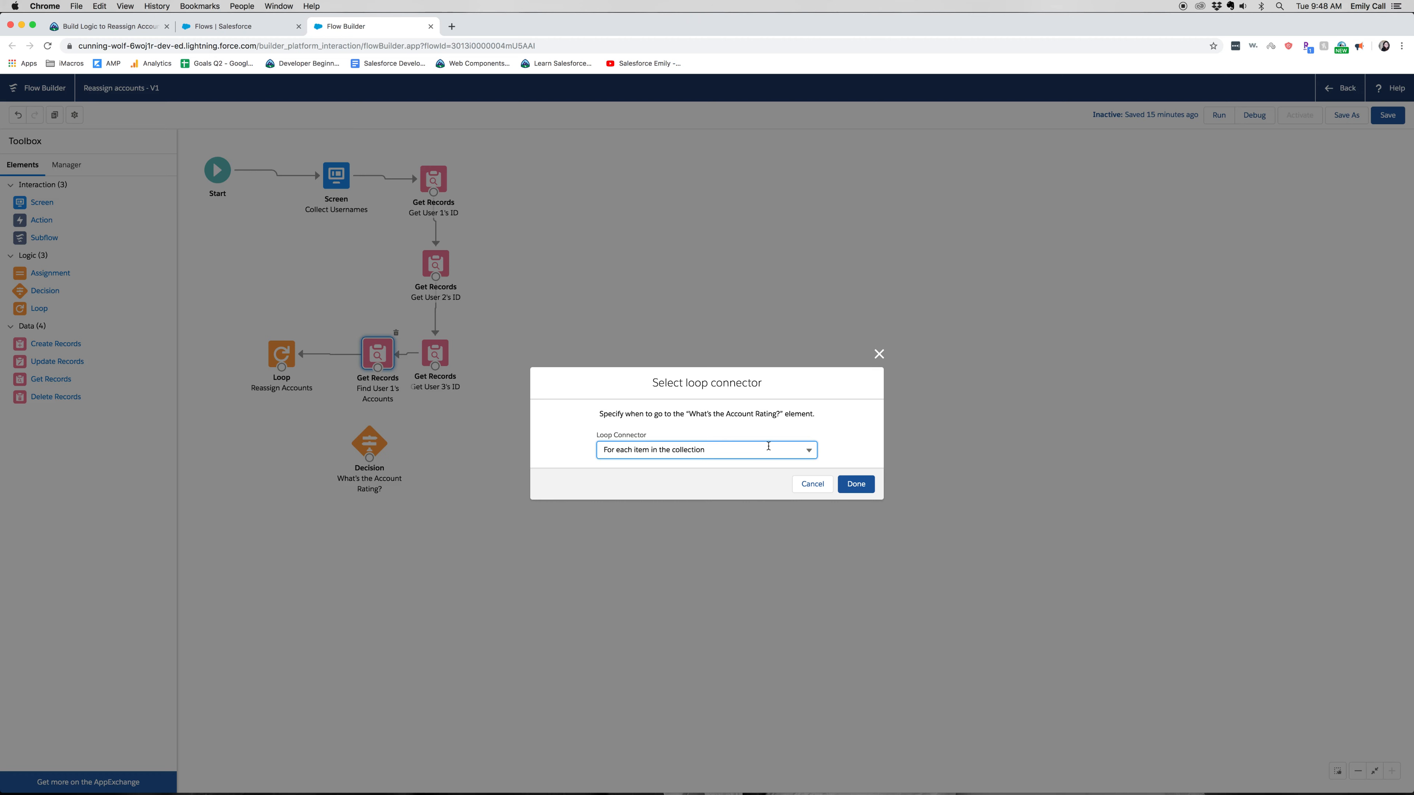
{"action": "left_click", "coordinate": [807, 451]}
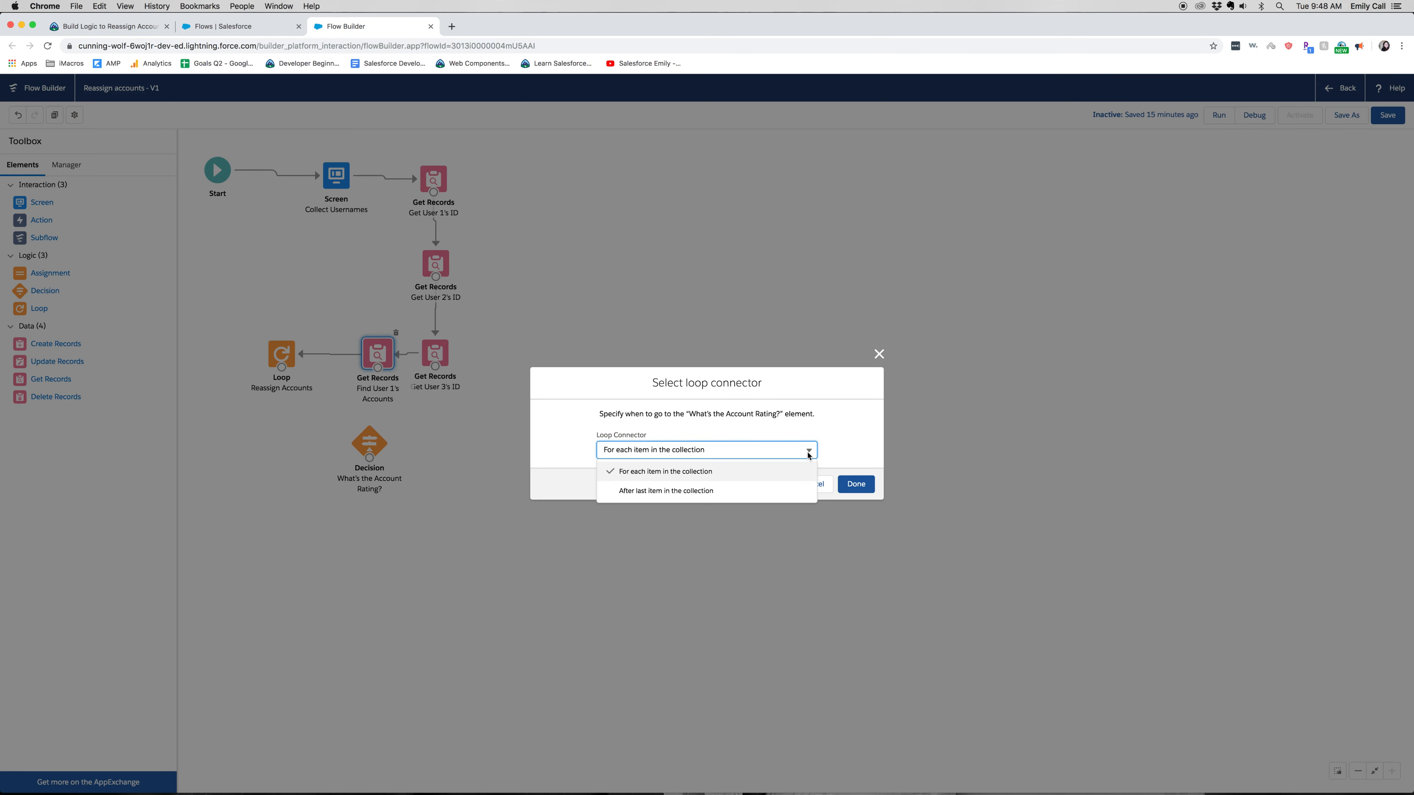
{"action": "left_click", "coordinate": [852, 459]}
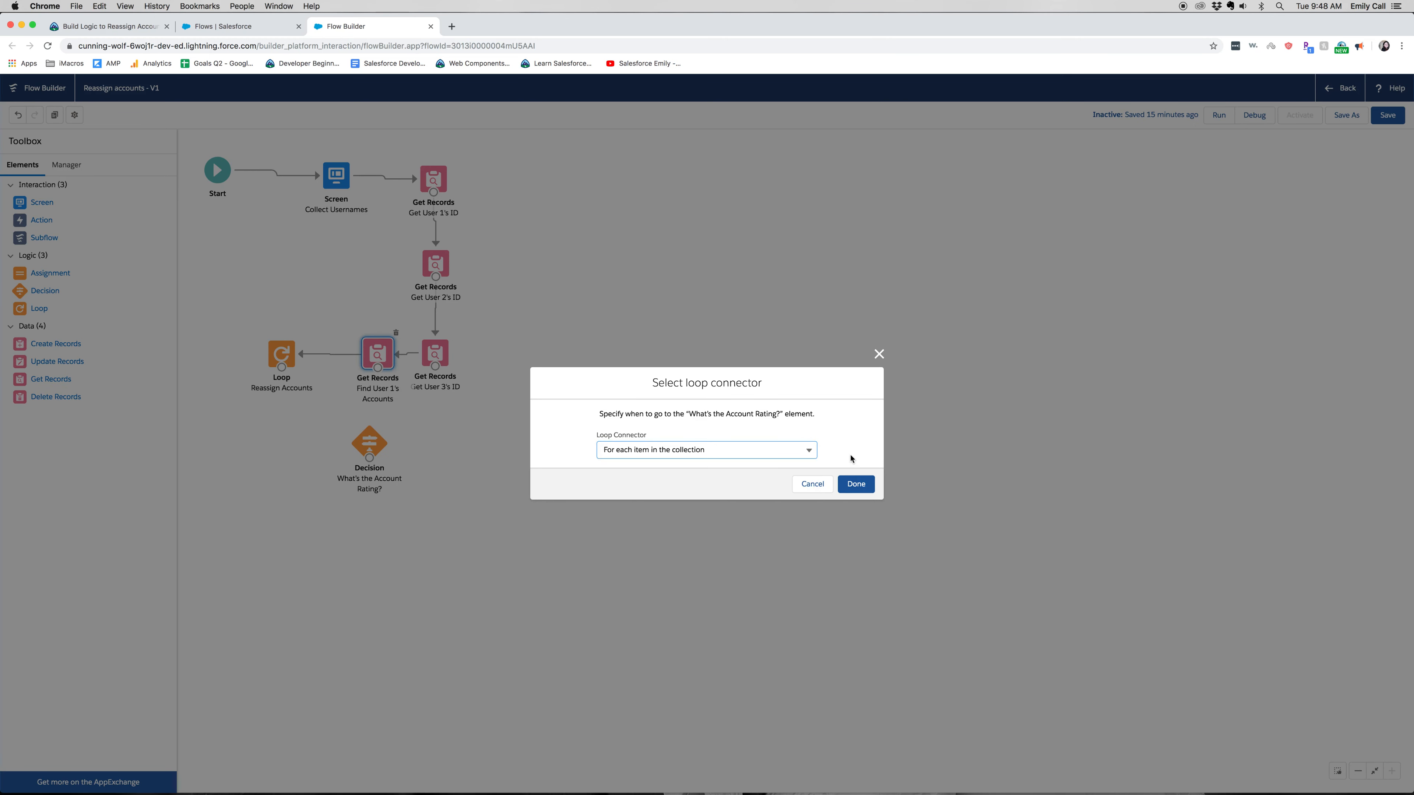
{"action": "left_click", "coordinate": [866, 483]}
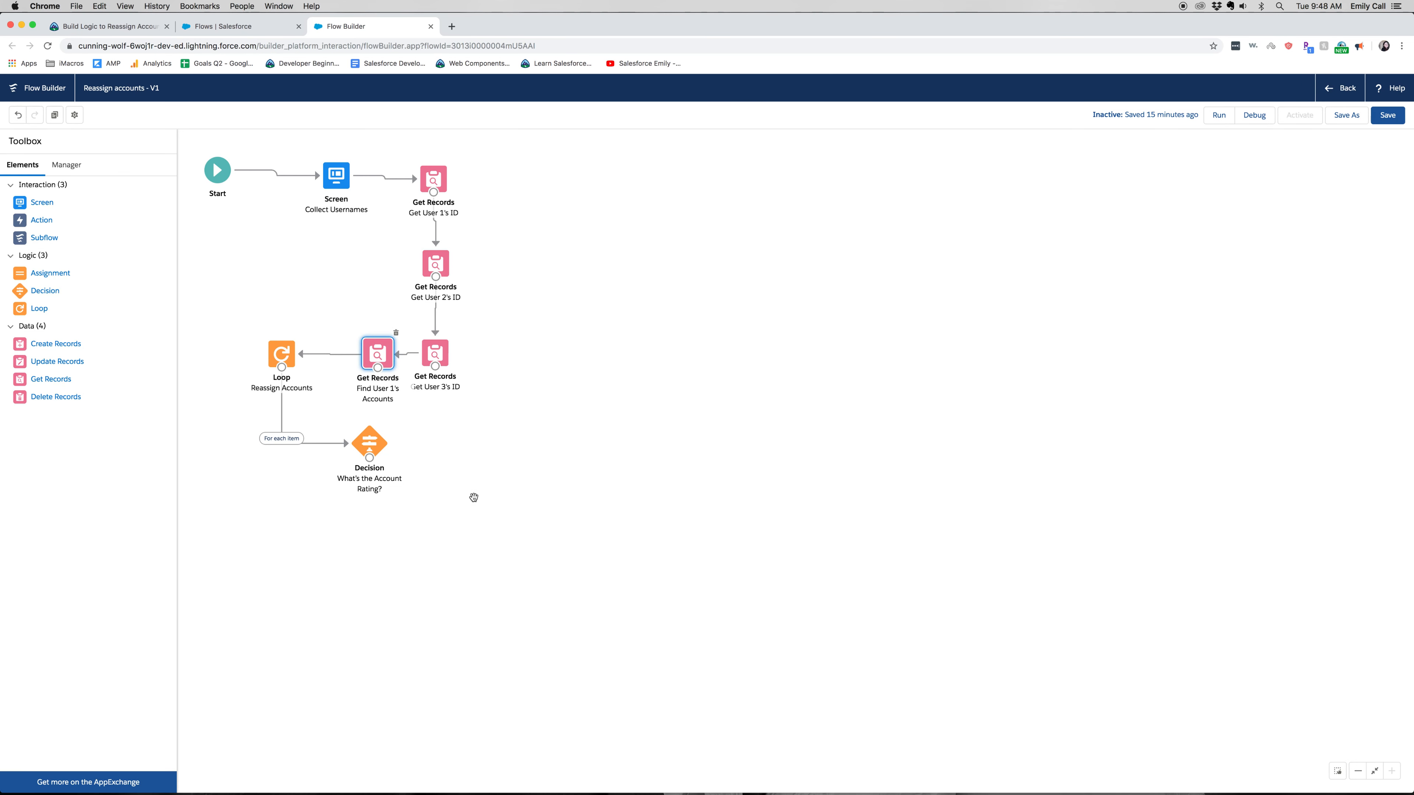
Step: Add an Assignment element below the decision and label it "Assign to User 2.", copying the label from the Trailhead instructions
{"action": "left_click_drag", "start_coordinate": [80, 274], "coordinate": [306, 538]}
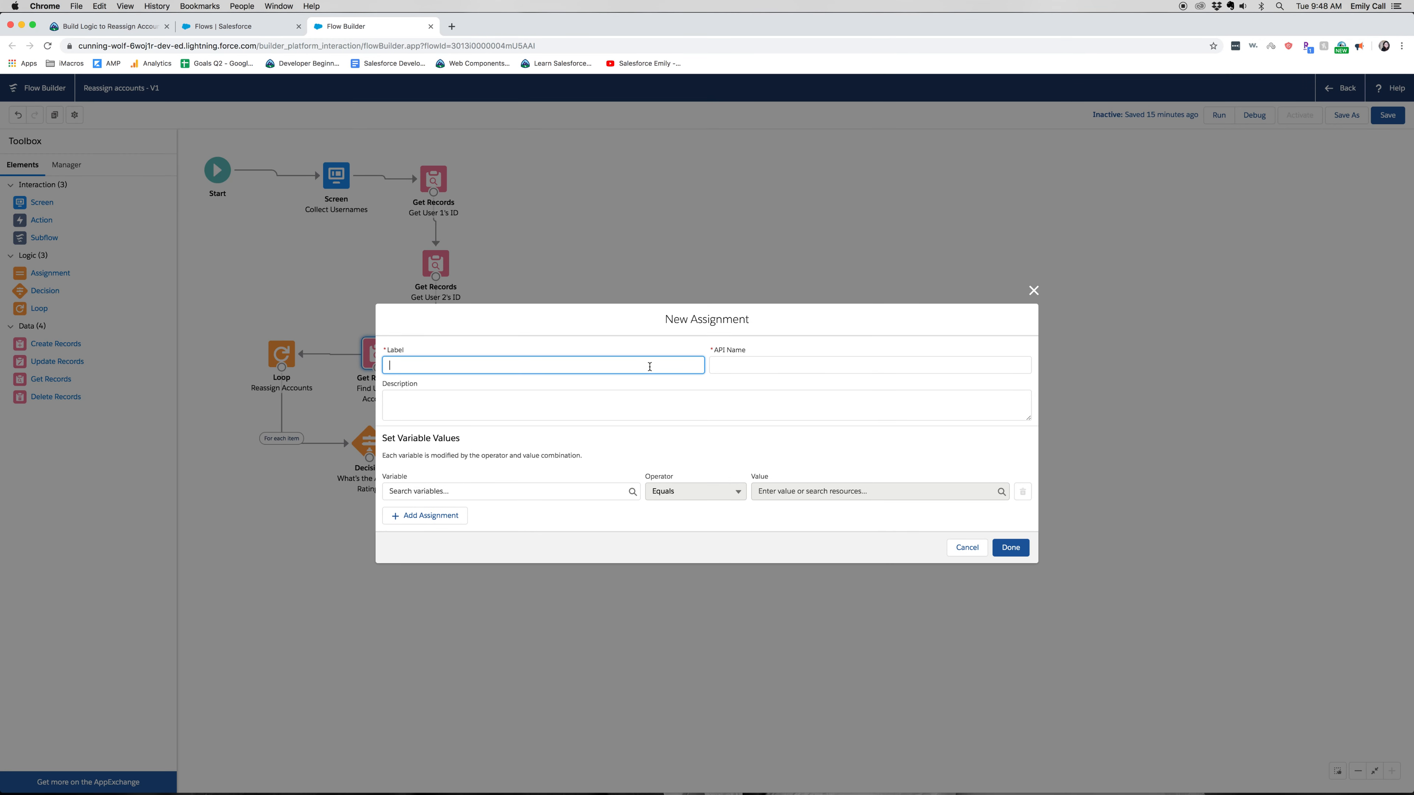
{"action": "left_click", "coordinate": [88, 25]}
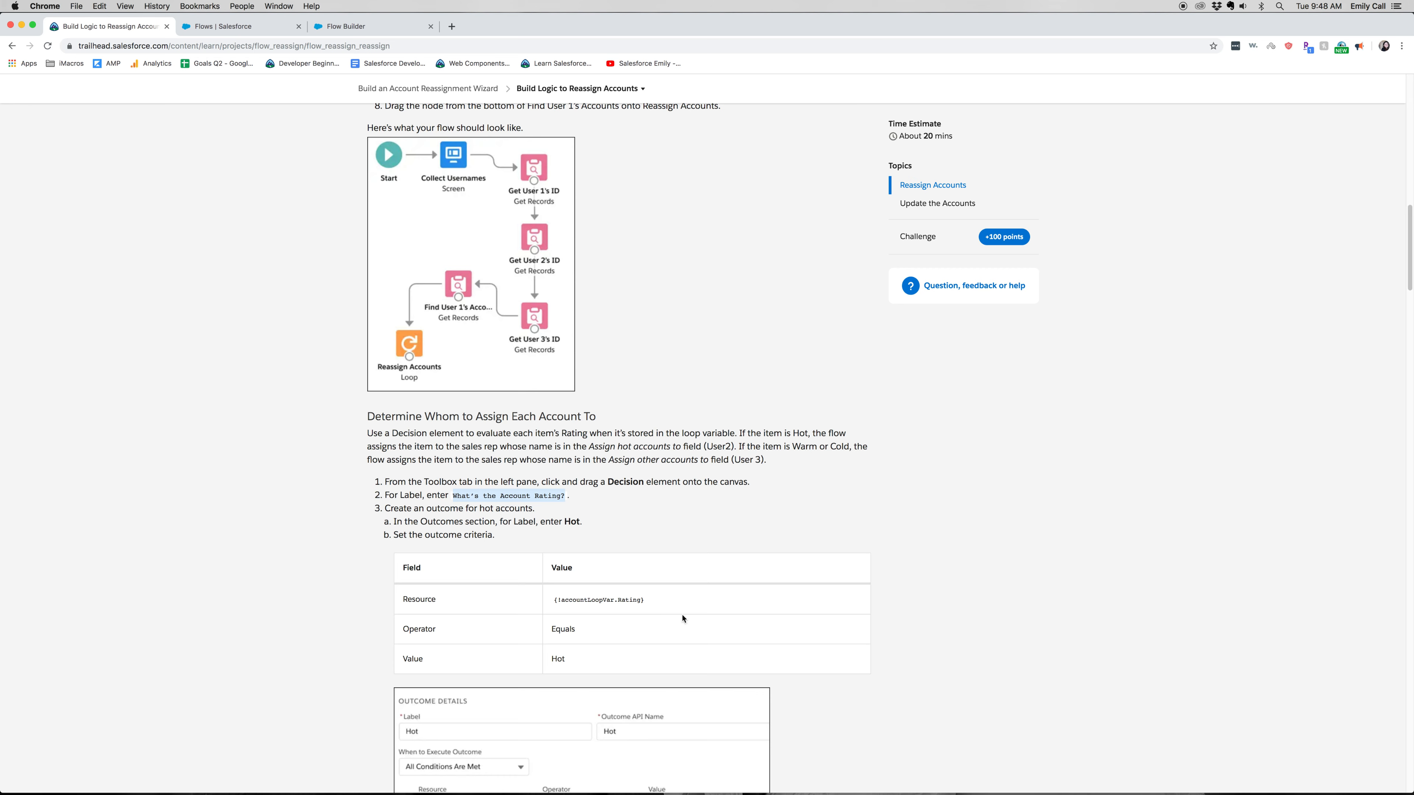
{"action": "scroll", "coordinate": [683, 618], "scroll_direction": "down", "scroll_amount": 10}
{"action": "scroll", "coordinate": [668, 639], "scroll_direction": "down", "scroll_amount": 8}
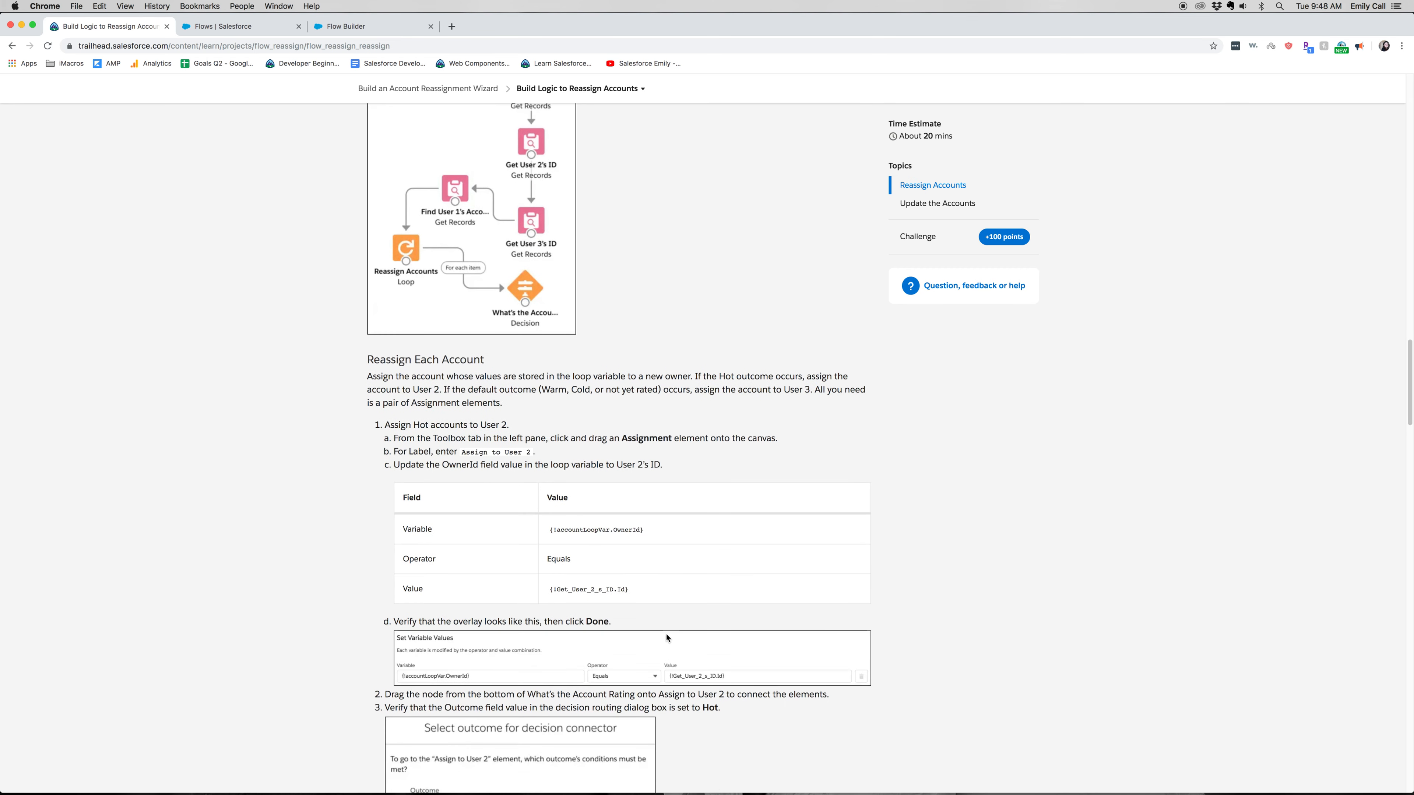
{"action": "left_click_drag", "start_coordinate": [528, 453], "coordinate": [469, 454]}
{"action": "left_click", "coordinate": [532, 451]}
{"action": "key", "text": "super+c"}
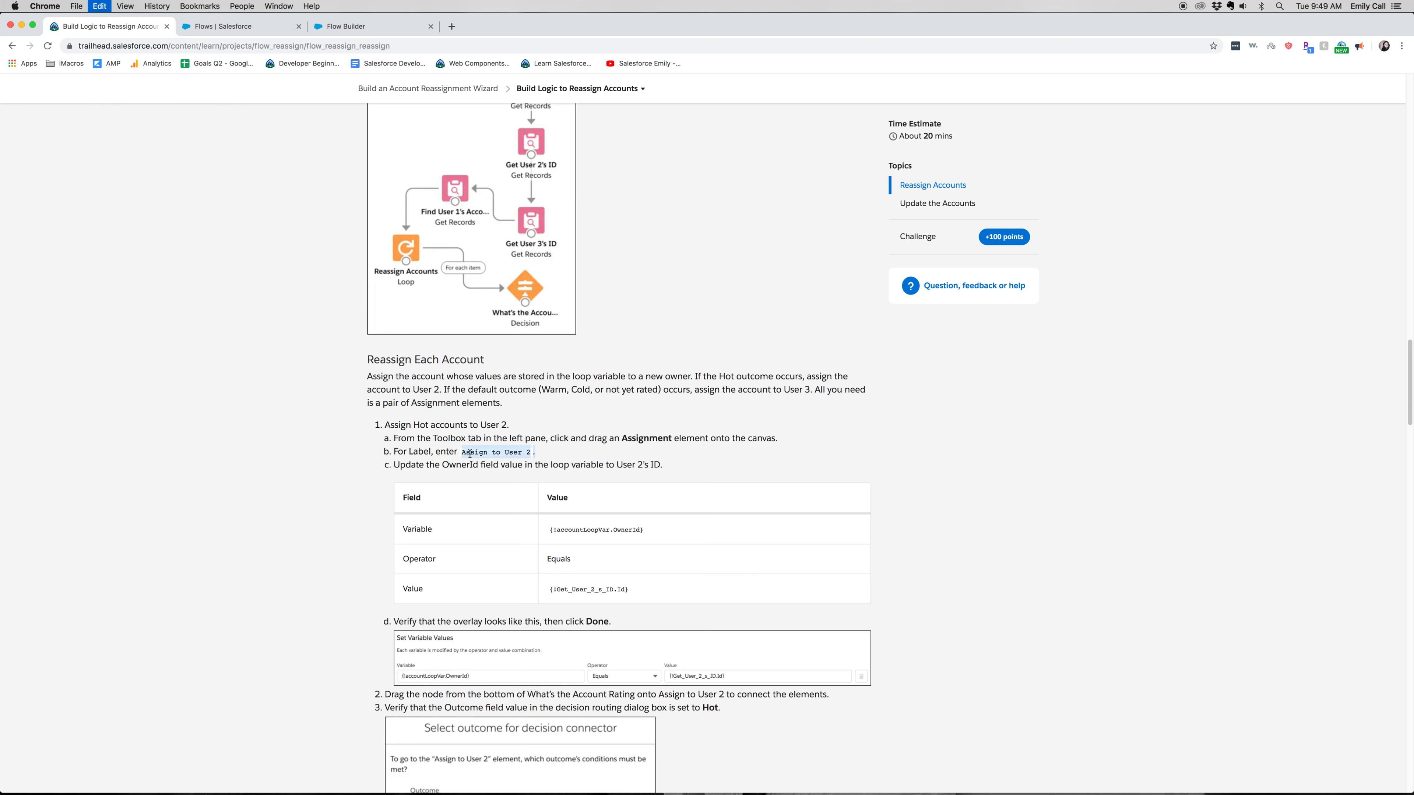
{"action": "left_click", "coordinate": [399, 26]}
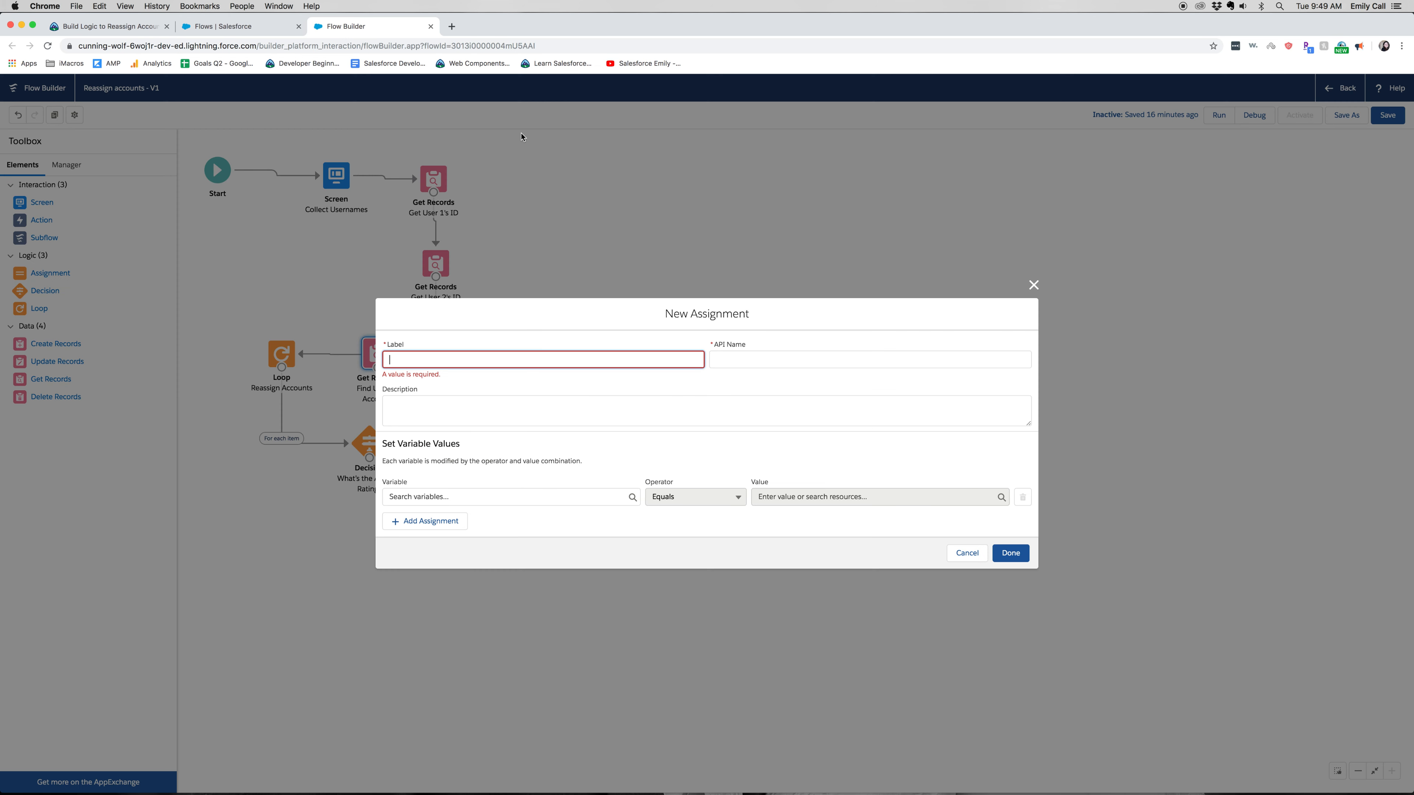
{"action": "key", "text": "super+v"}
{"action": "left_click", "coordinate": [739, 365]}
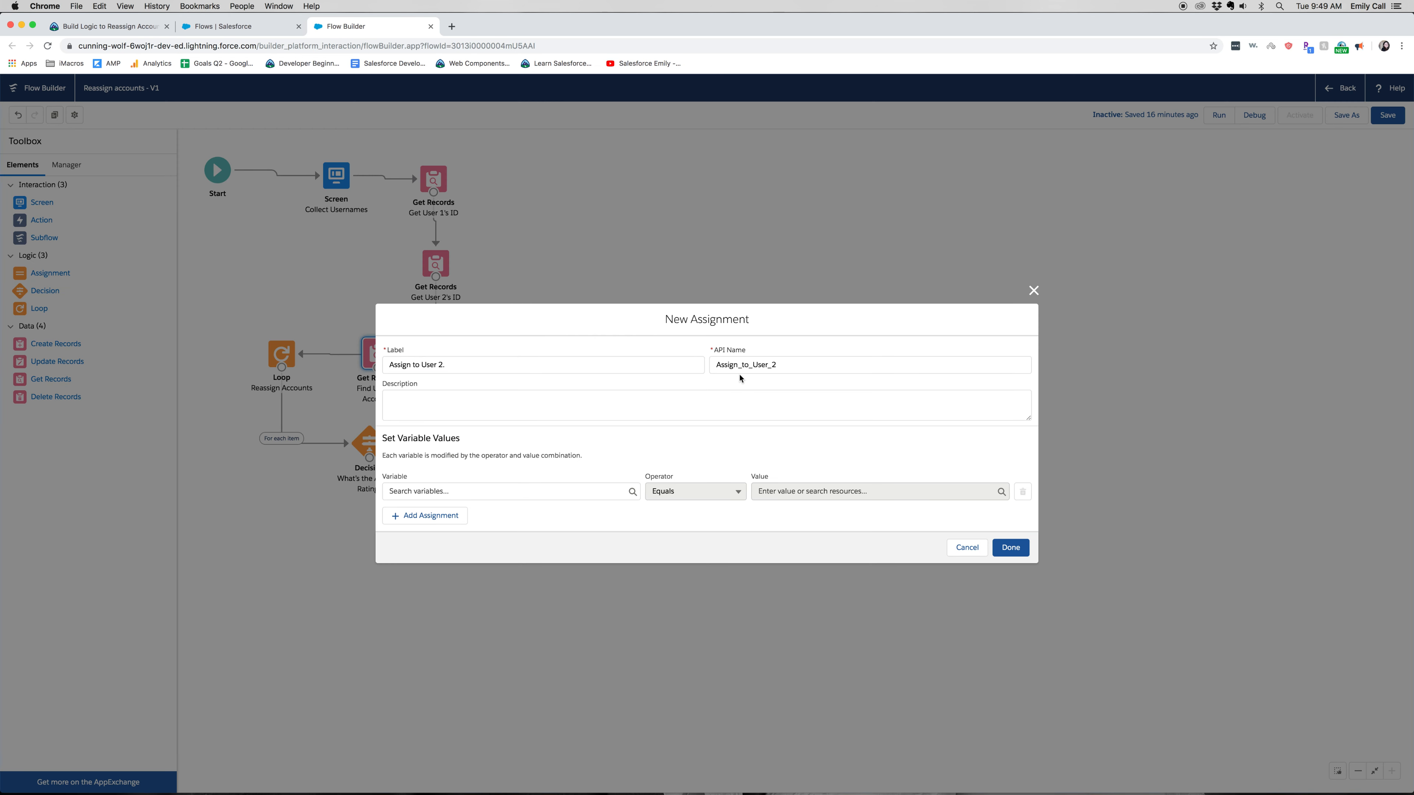
Step: Set the Assign to User 2 assignment's variable to {!accountLoopVar.OwnerId}
{"action": "left_click", "coordinate": [534, 490]}
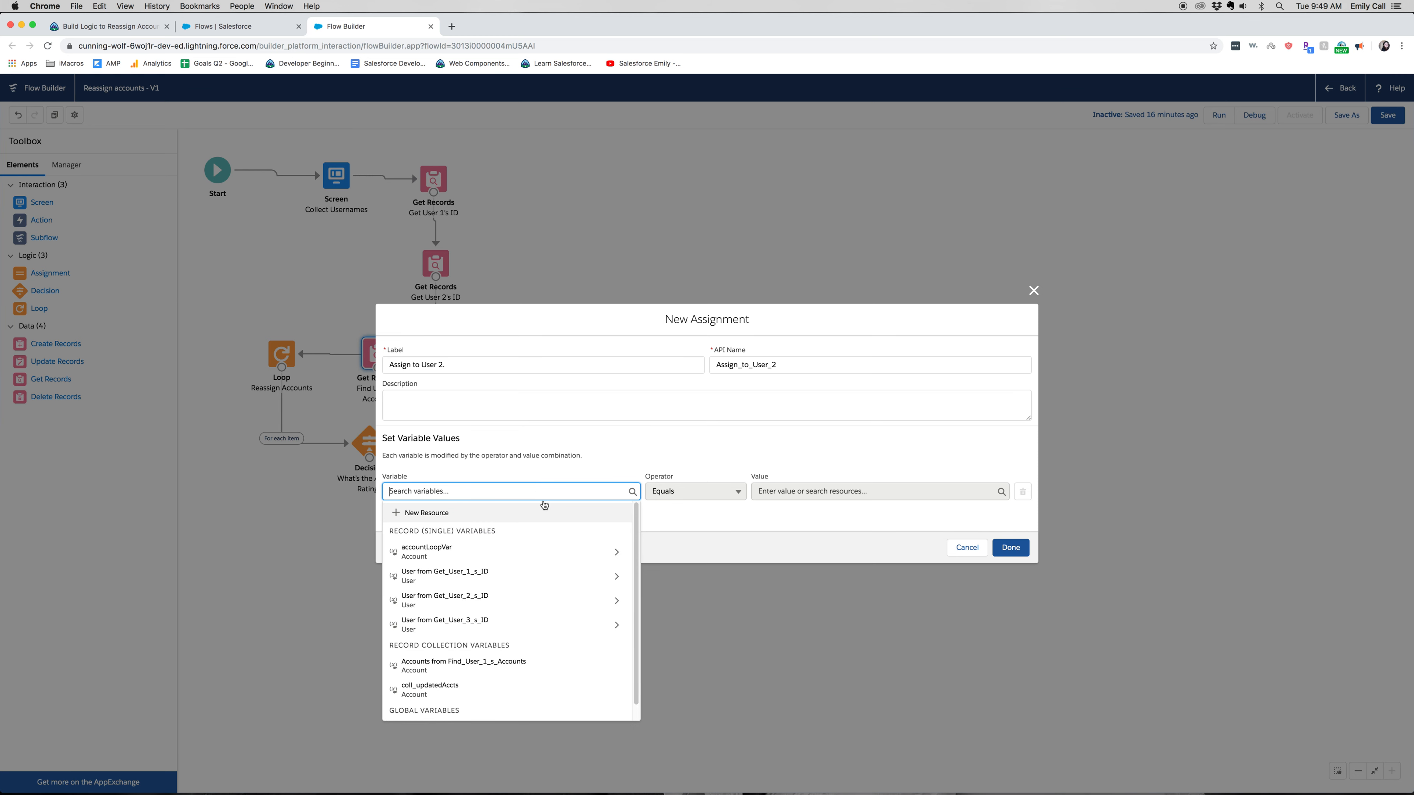
{"action": "left_click", "coordinate": [553, 552]}
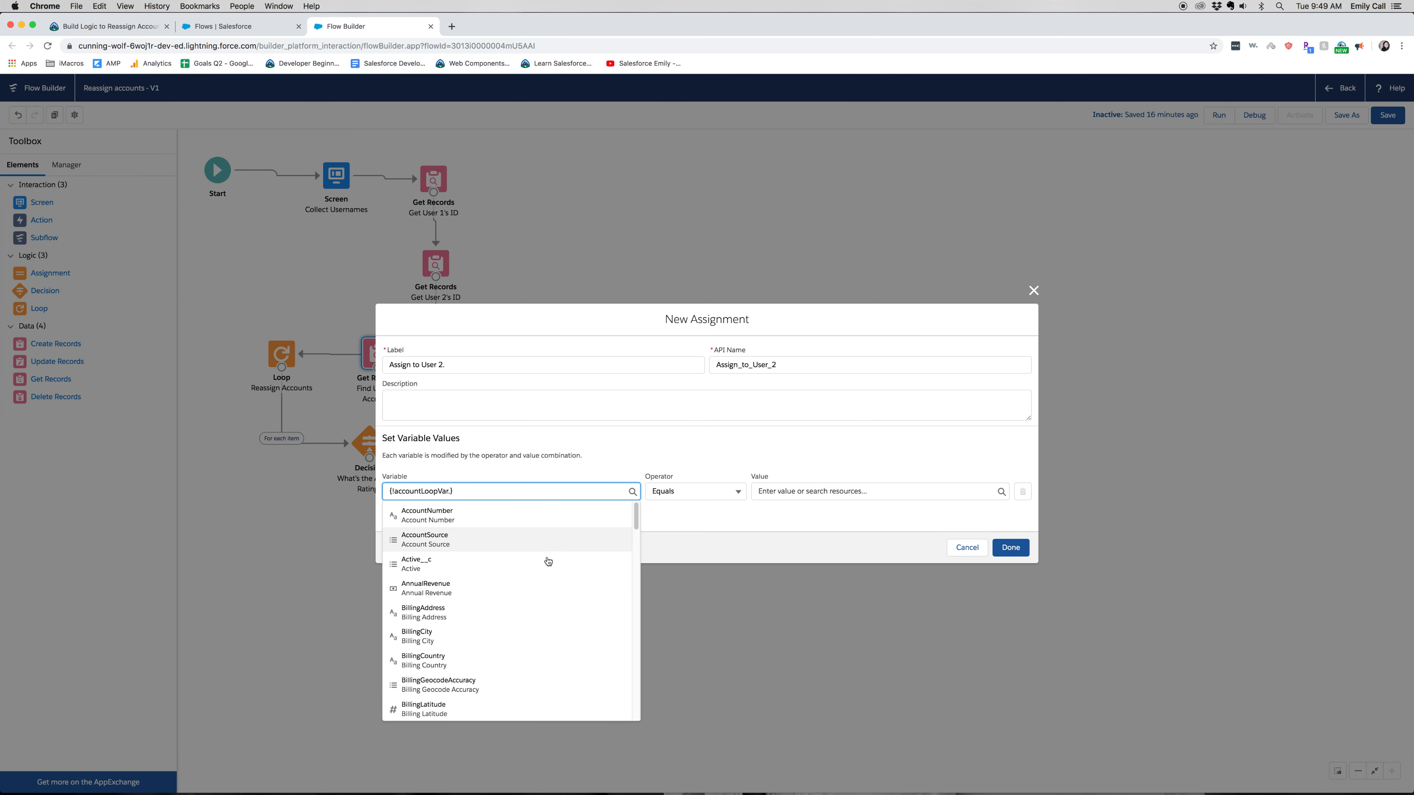
{"action": "scroll", "coordinate": [554, 596], "scroll_direction": "down", "scroll_amount": 10}
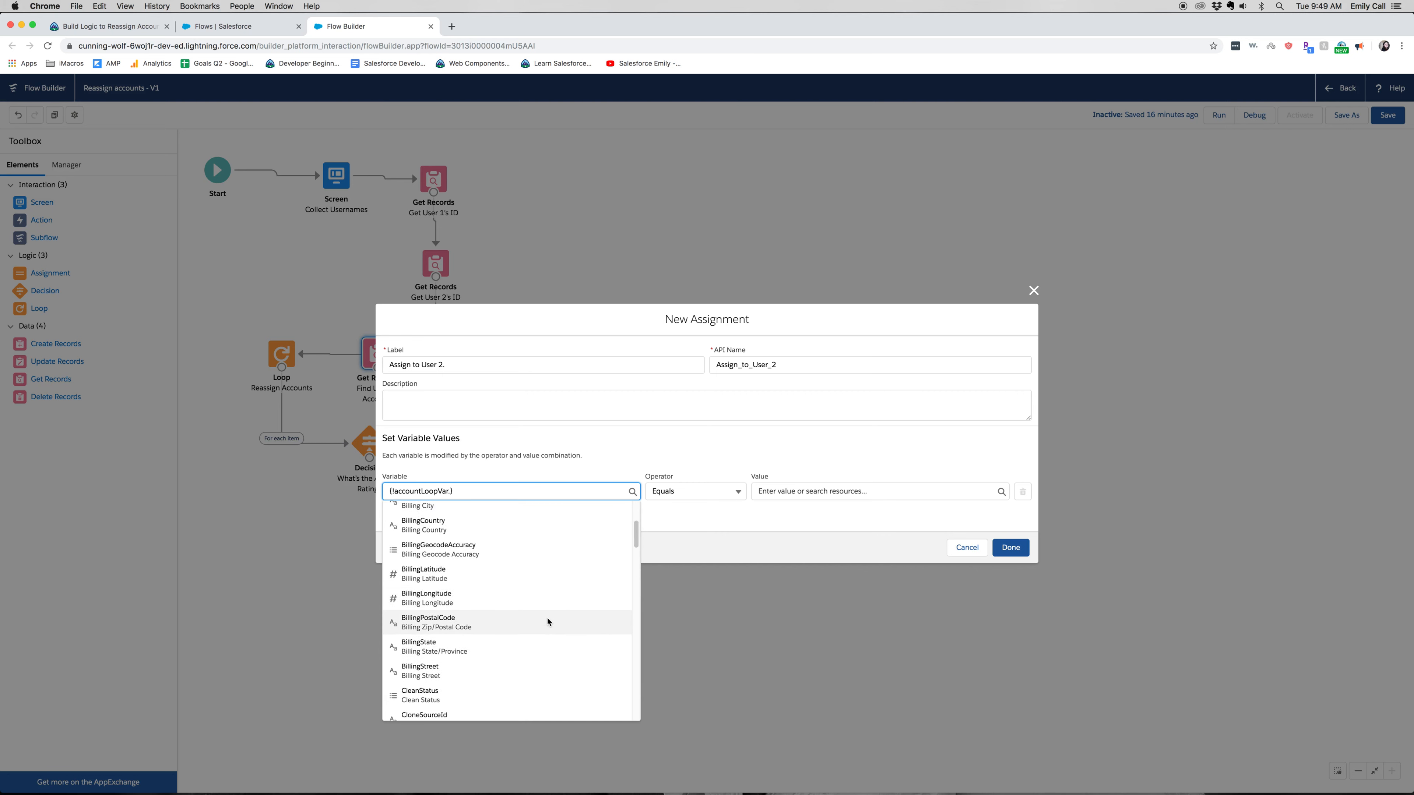
{"action": "scroll", "coordinate": [548, 622], "scroll_direction": "down", "scroll_amount": 1}
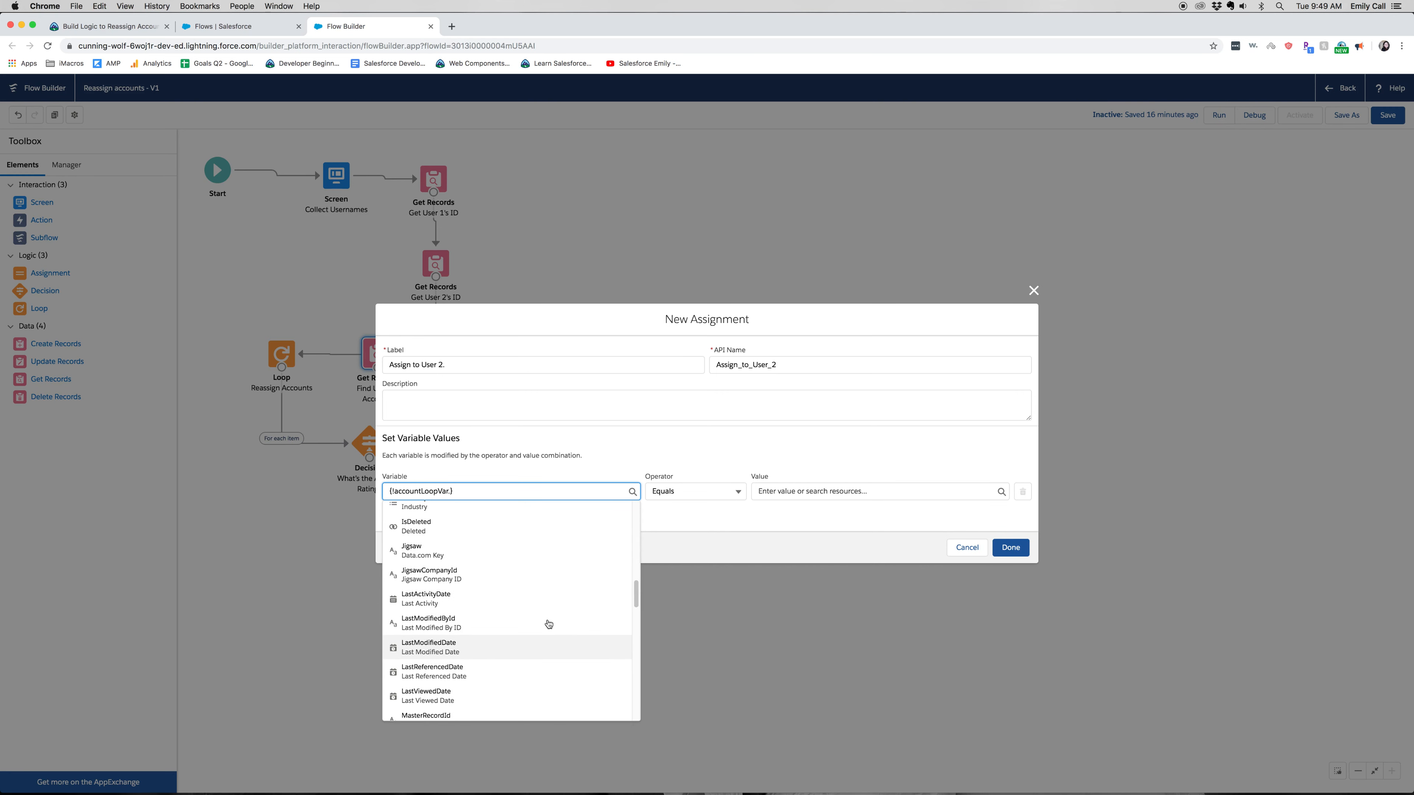
{"action": "scroll", "coordinate": [548, 623], "scroll_direction": "down", "scroll_amount": 3}
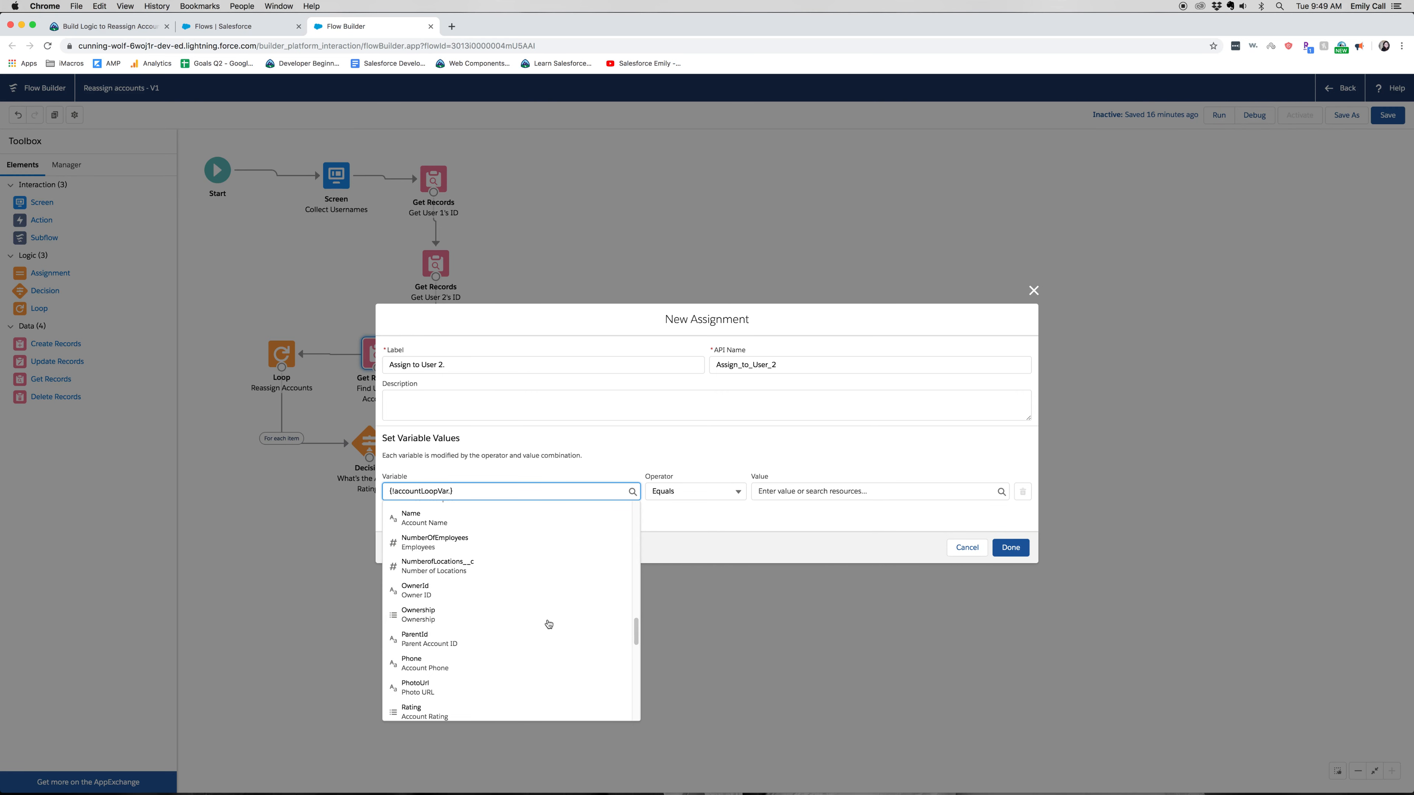
{"action": "left_click", "coordinate": [484, 590]}
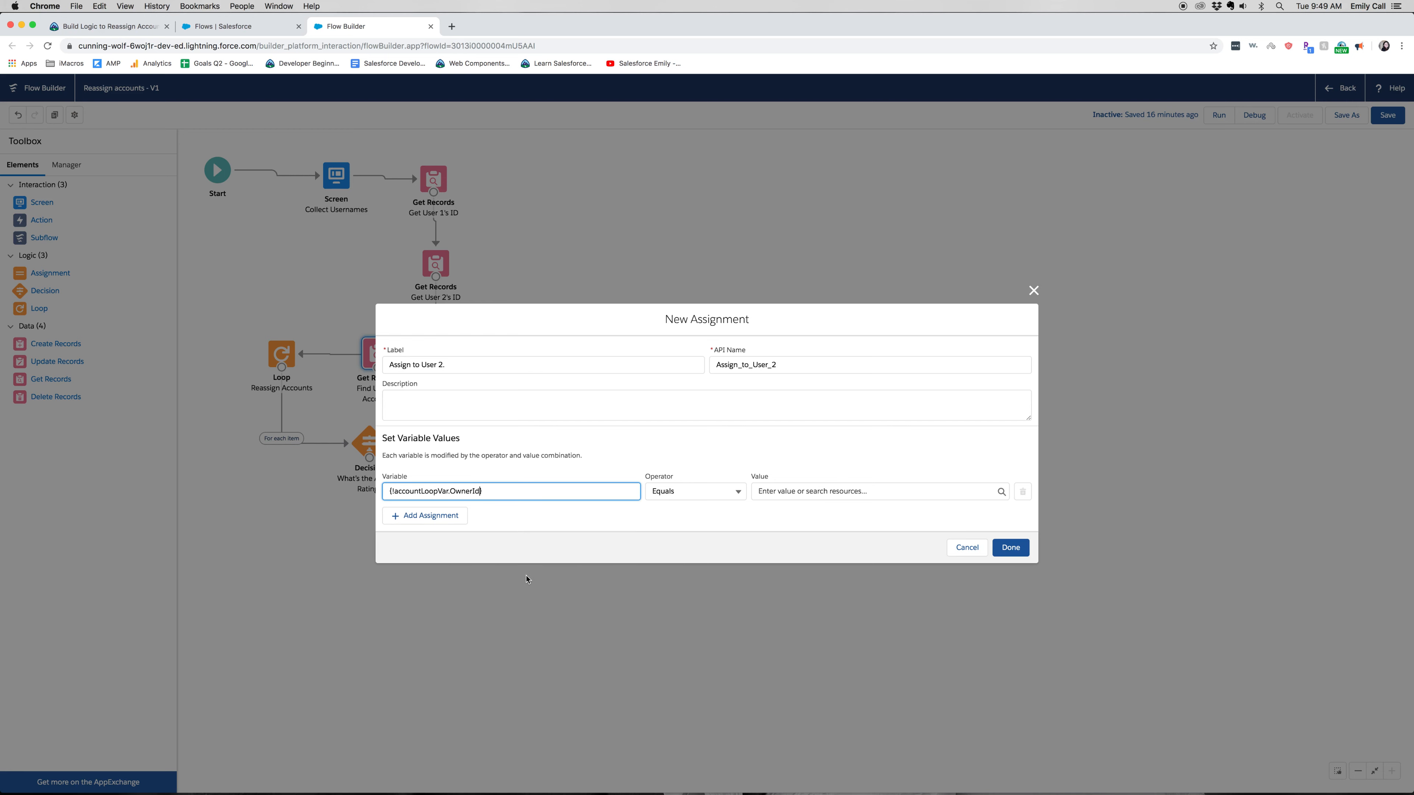
Step: Set the value assigned to the account's OwnerId to {!Get_User_2_s_ID.Id}, with the Equals operator
{"action": "left_click", "coordinate": [833, 491]}
{"action": "scroll", "coordinate": [913, 690], "scroll_direction": "down", "scroll_amount": 1}
{"action": "left_click", "coordinate": [930, 710]}
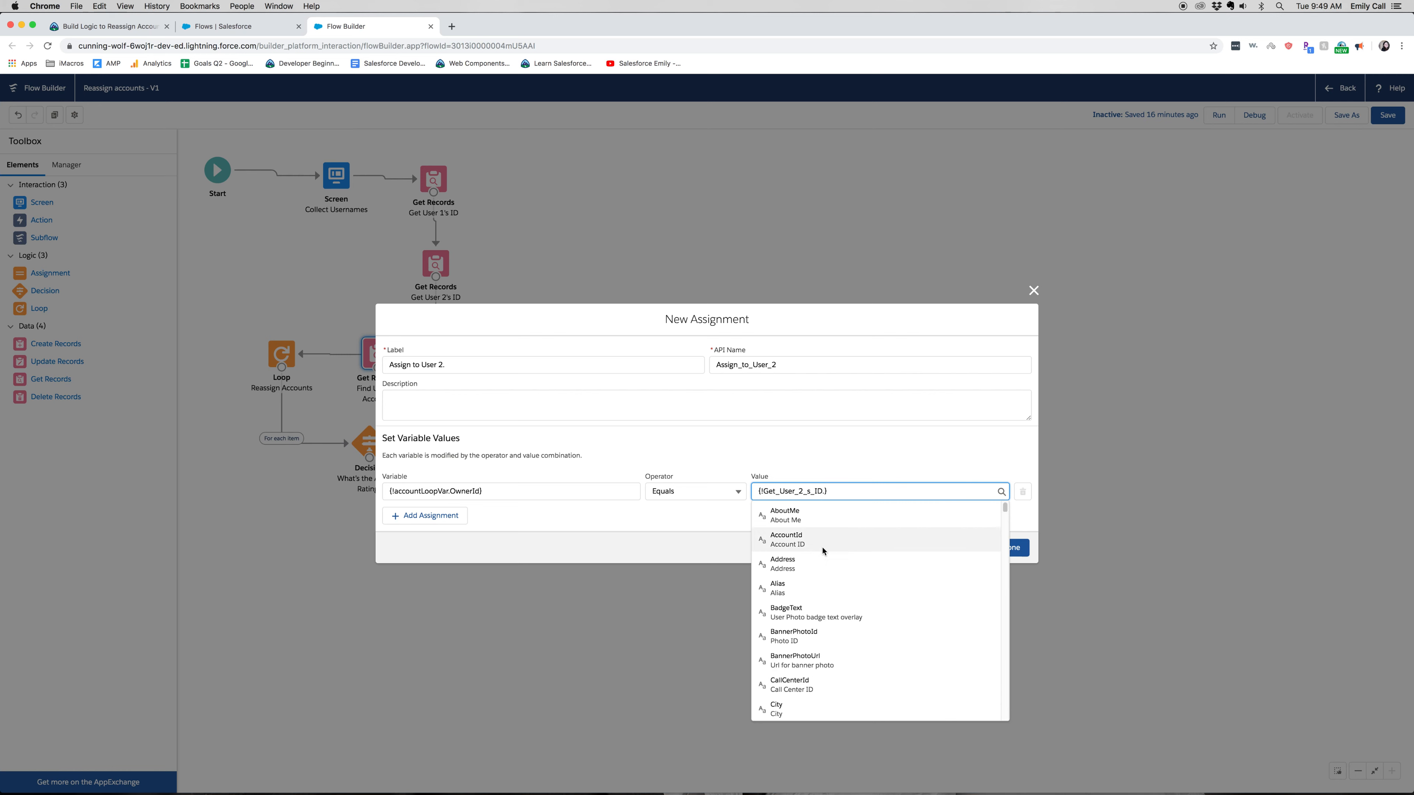
{"action": "scroll", "coordinate": [844, 680], "scroll_direction": "down", "scroll_amount": 5}
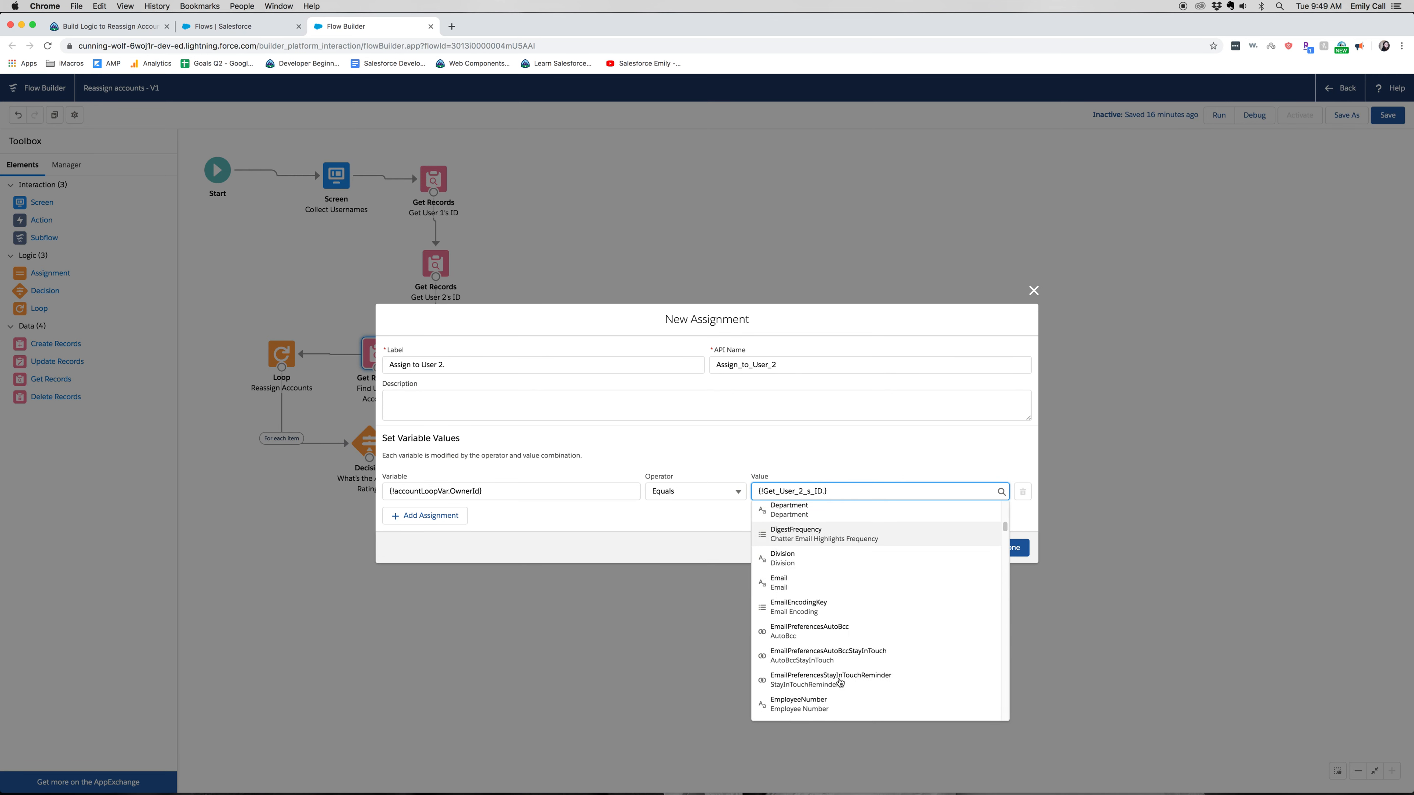
{"action": "scroll", "coordinate": [840, 681], "scroll_direction": "down", "scroll_amount": 3}
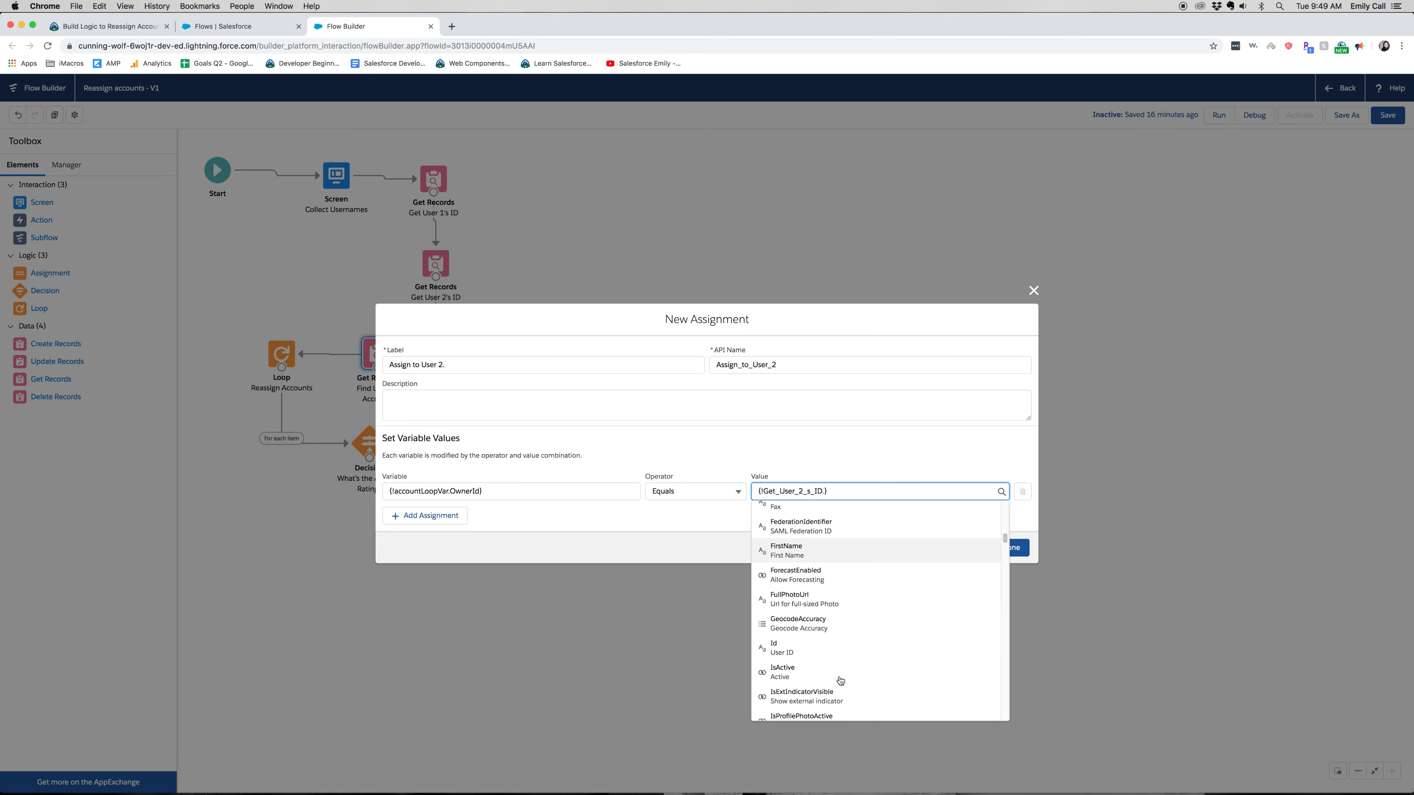
{"action": "left_click", "coordinate": [829, 649]}
{"action": "left_click", "coordinate": [761, 520]}
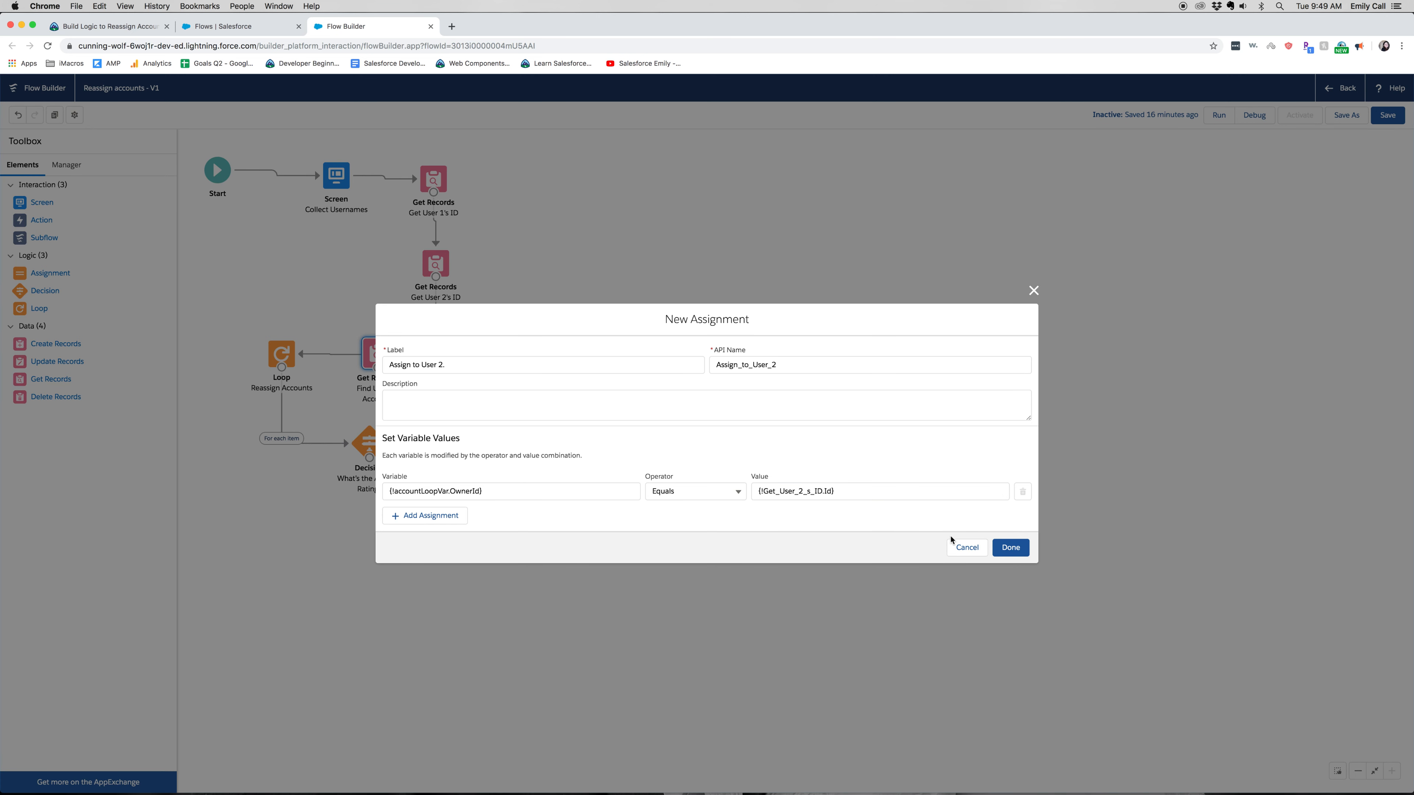
Step: Finish the Assign to User 2 assignment and connect the What's the Account Rating? decision to it with the Hot outcome
{"action": "left_click", "coordinate": [1026, 547]}
{"action": "left_click", "coordinate": [1026, 547]}
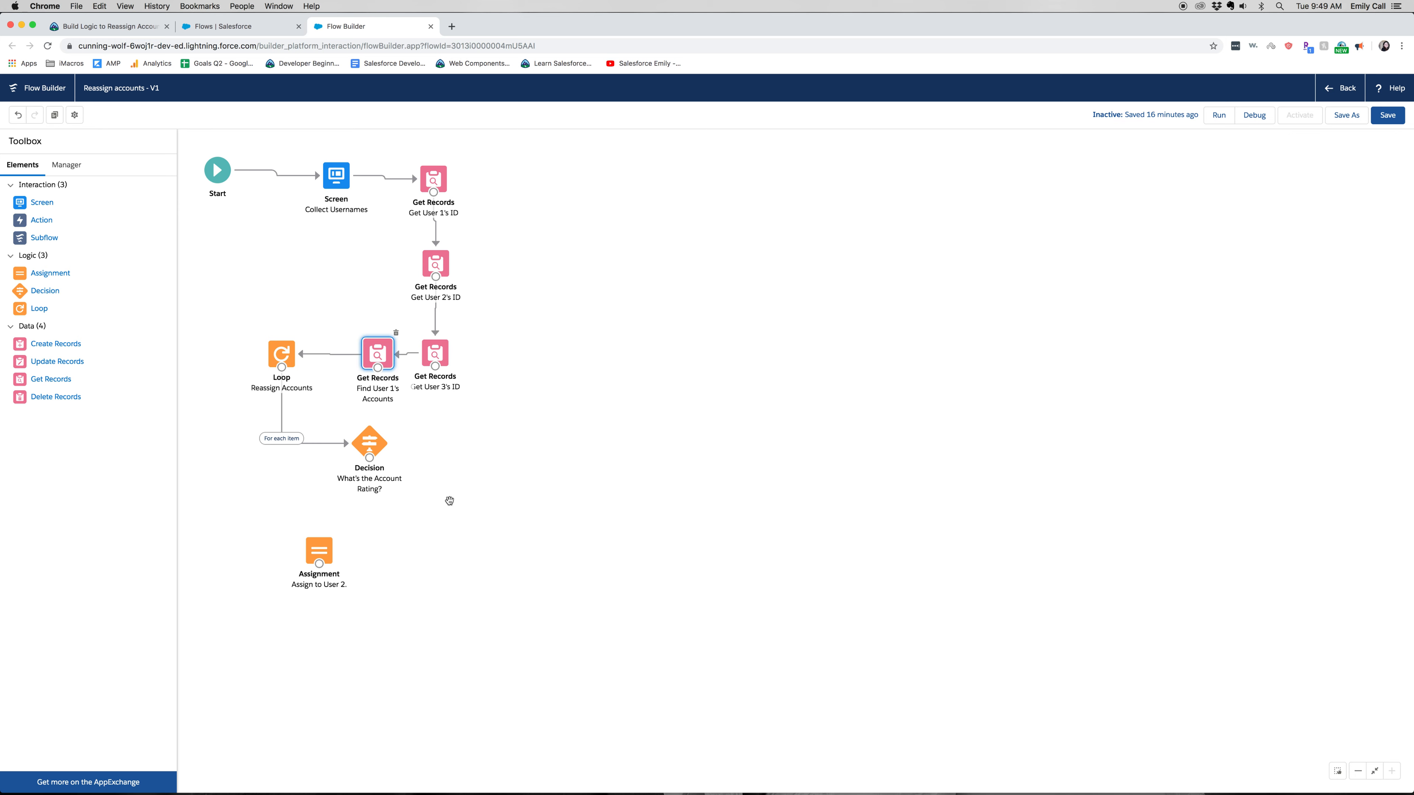
{"action": "left_click_drag", "start_coordinate": [369, 458], "coordinate": [333, 551]}
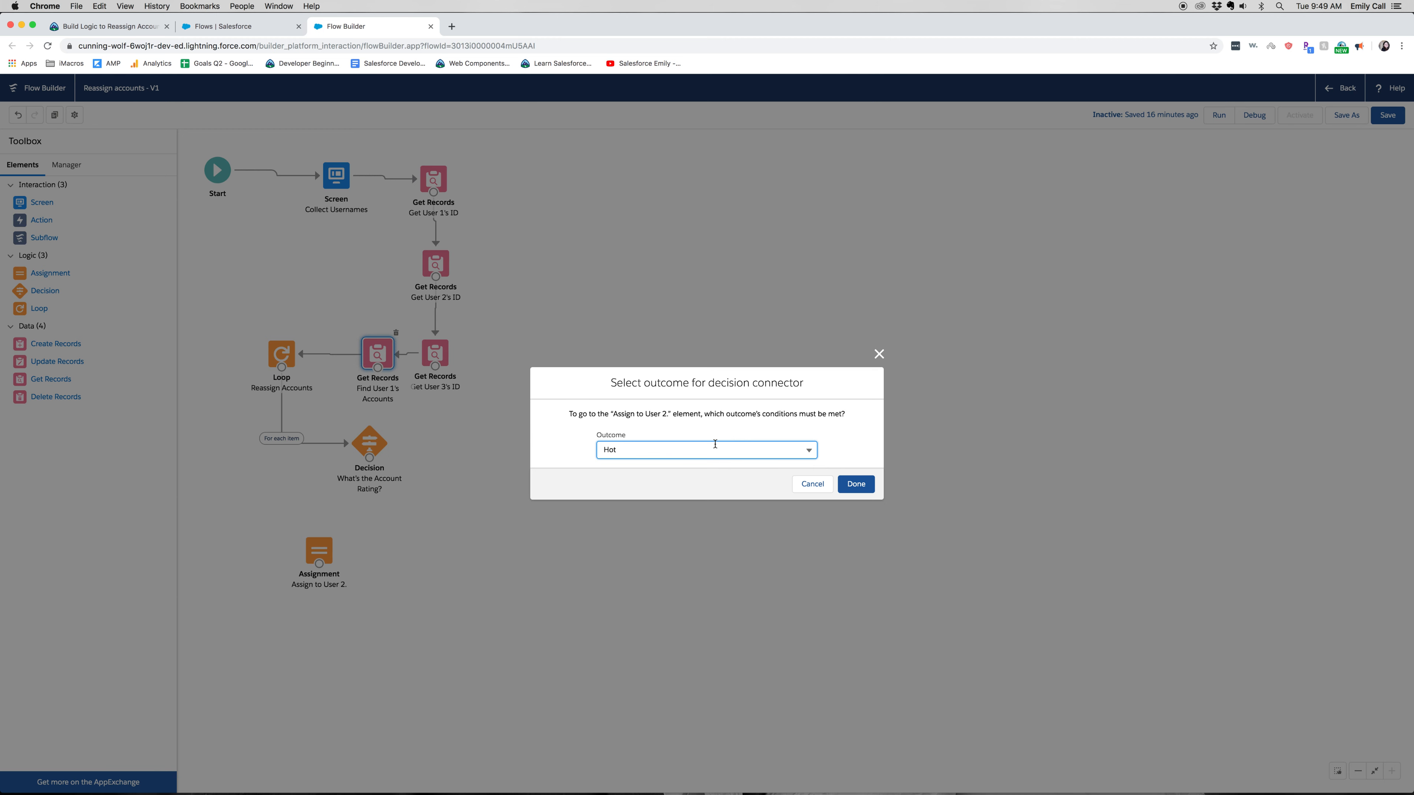
{"action": "left_click", "coordinate": [855, 483]}
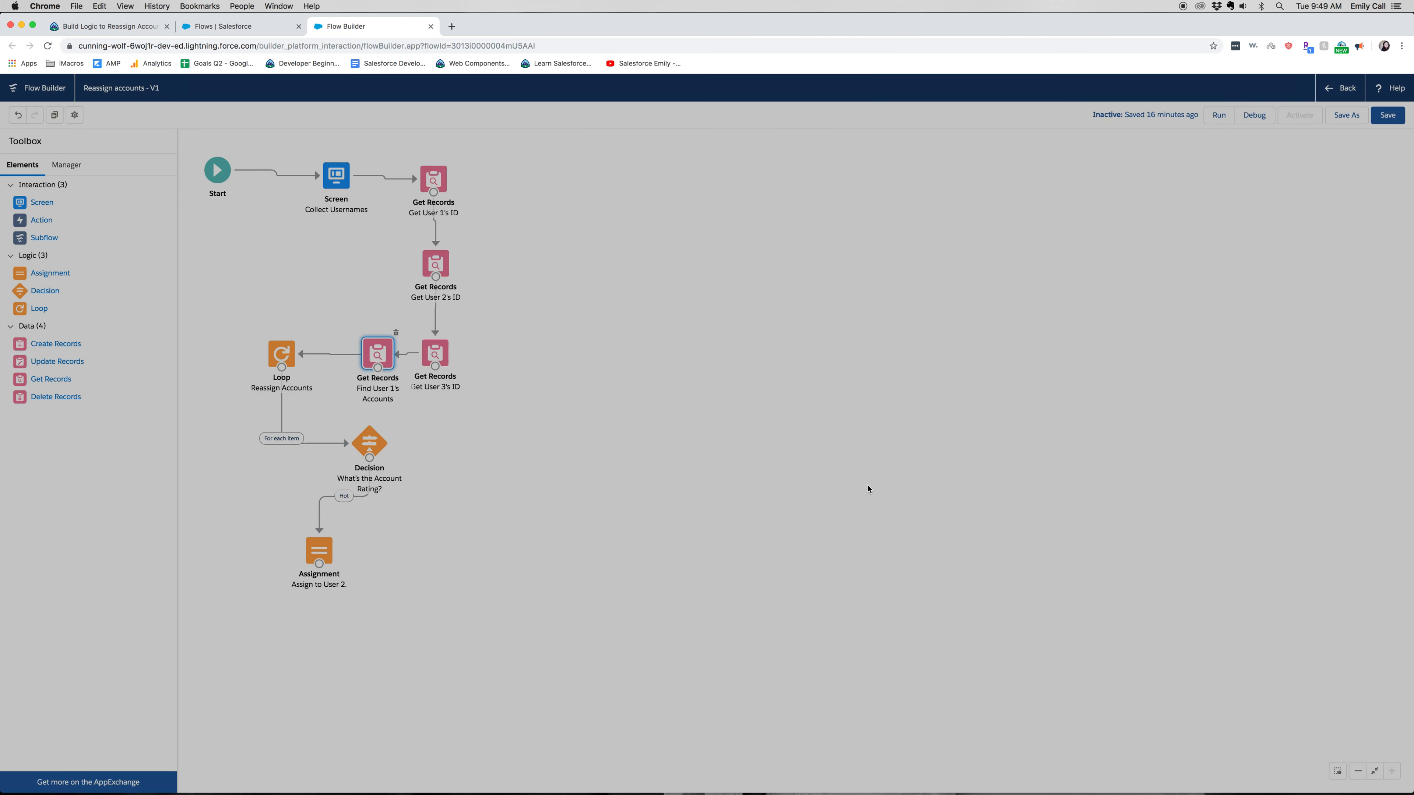
Step: Add another Assignment element beside Assign to User 2 and label it "Assign to User 3.", copying the label from the Trailhead instructions
{"action": "left_click_drag", "start_coordinate": [62, 277], "coordinate": [421, 549]}
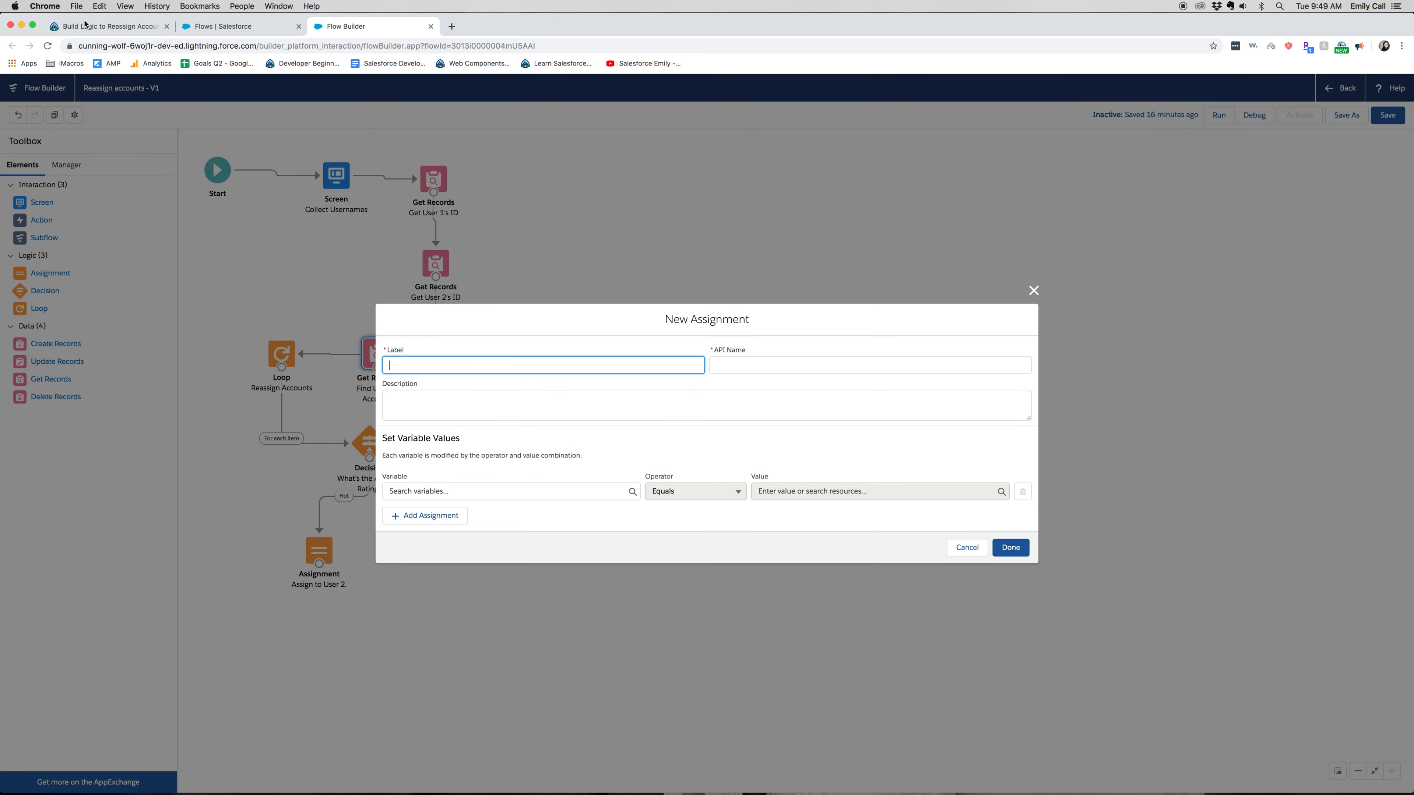
{"action": "left_click", "coordinate": [106, 26]}
{"action": "scroll", "coordinate": [676, 618], "scroll_direction": "down", "scroll_amount": 6}
{"action": "scroll", "coordinate": [676, 623], "scroll_direction": "down", "scroll_amount": 10}
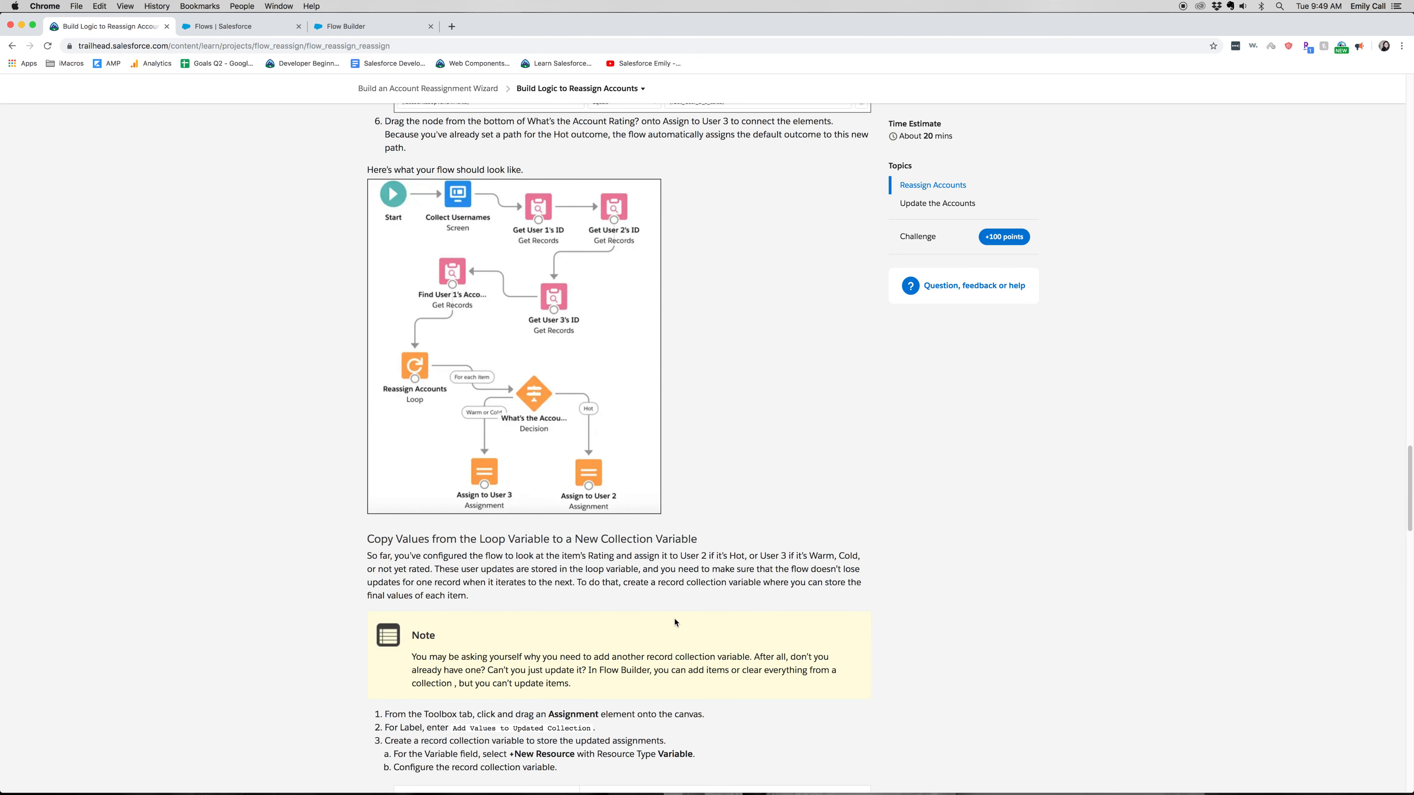
{"action": "scroll", "coordinate": [676, 622], "scroll_direction": "up", "scroll_amount": 3}
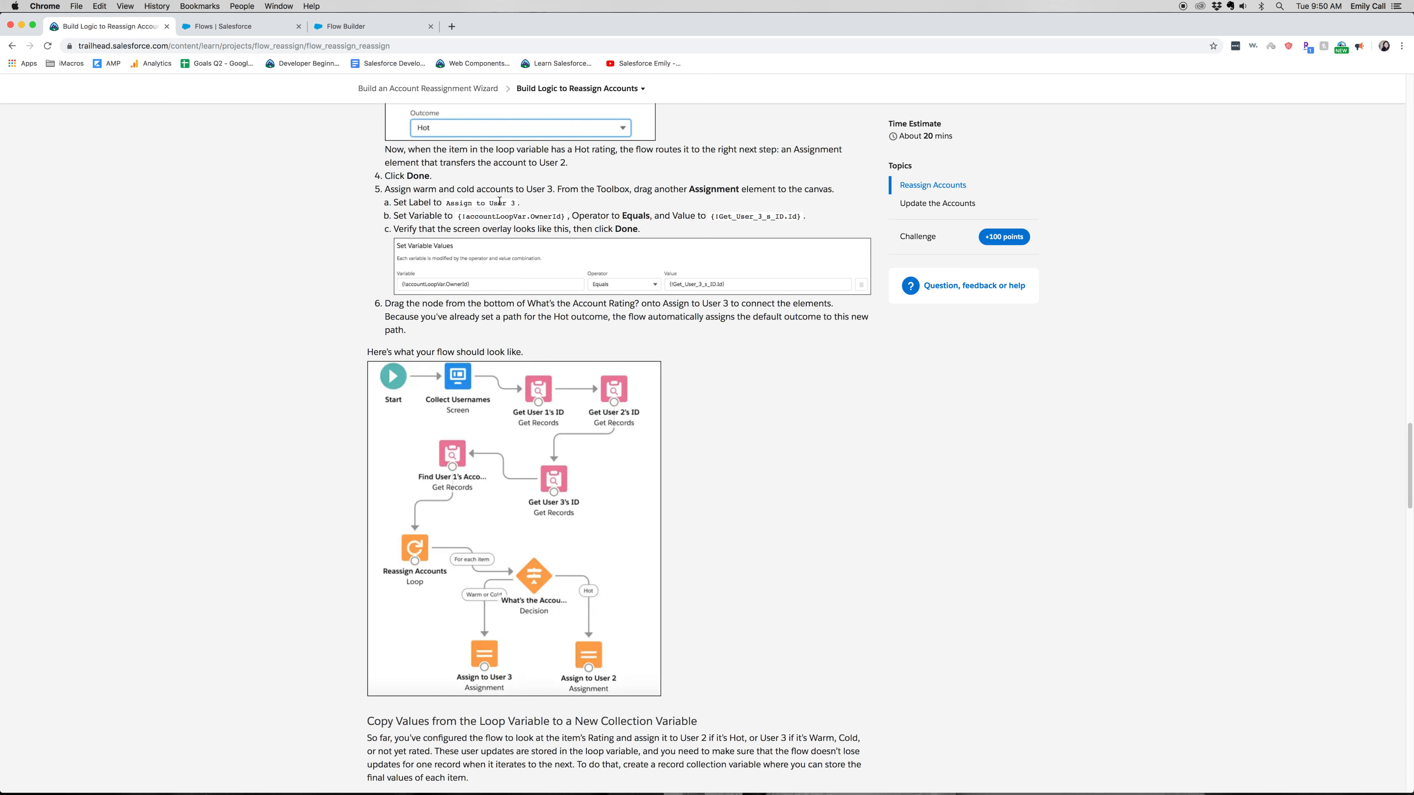
{"action": "left_click_drag", "start_coordinate": [518, 204], "coordinate": [450, 205]}
{"action": "key", "text": "super+c"}
{"action": "key", "text": "super+3"}
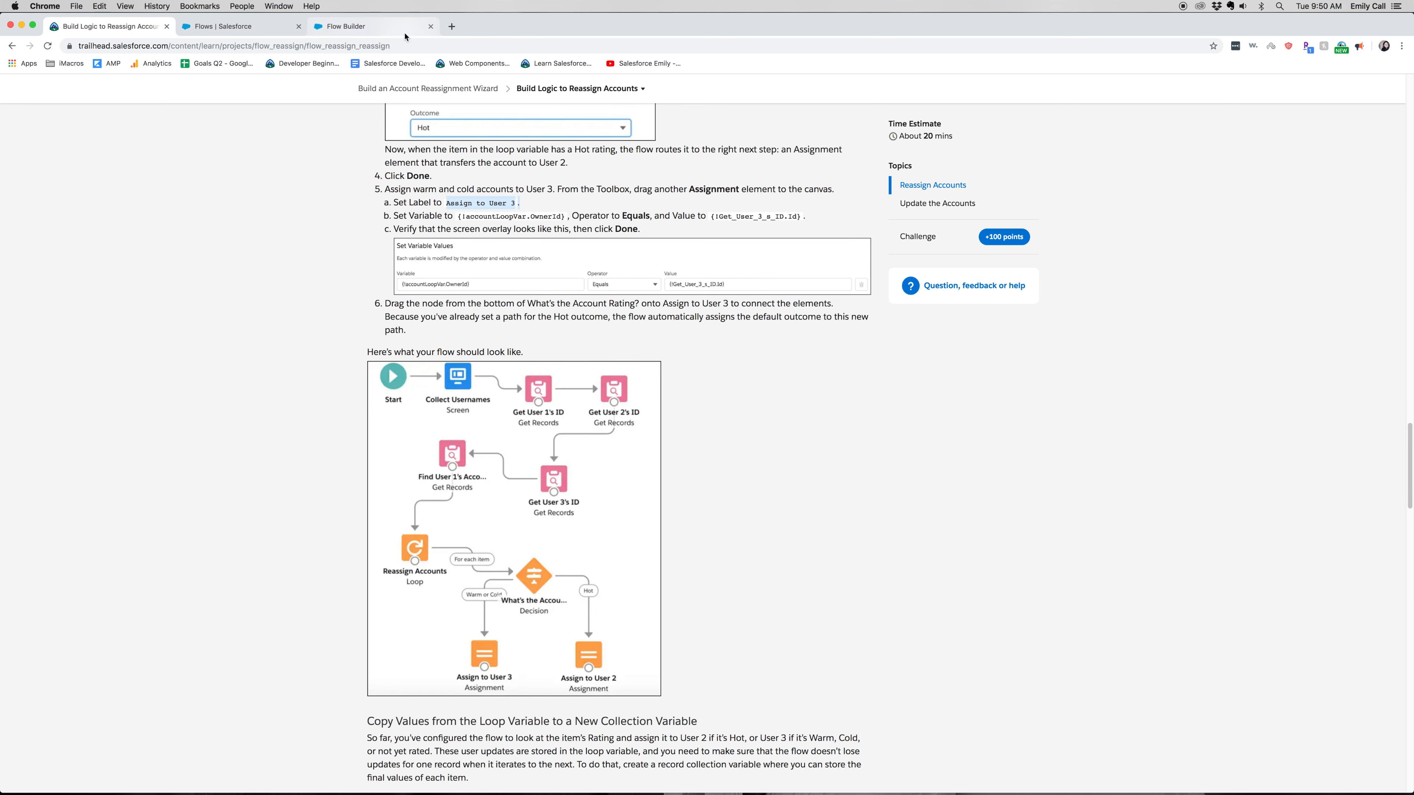
{"action": "key", "text": "super+v"}
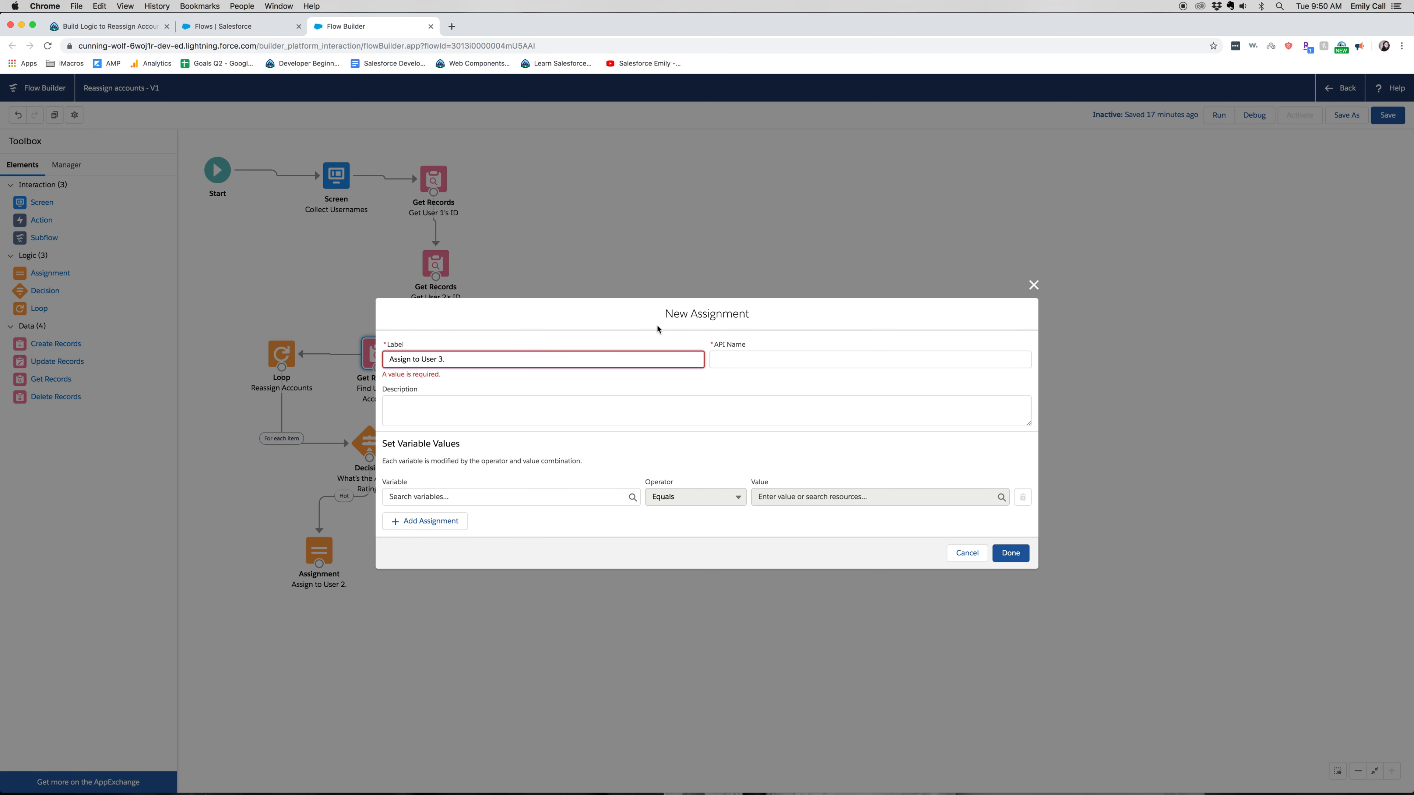
{"action": "left_click", "coordinate": [779, 360]}
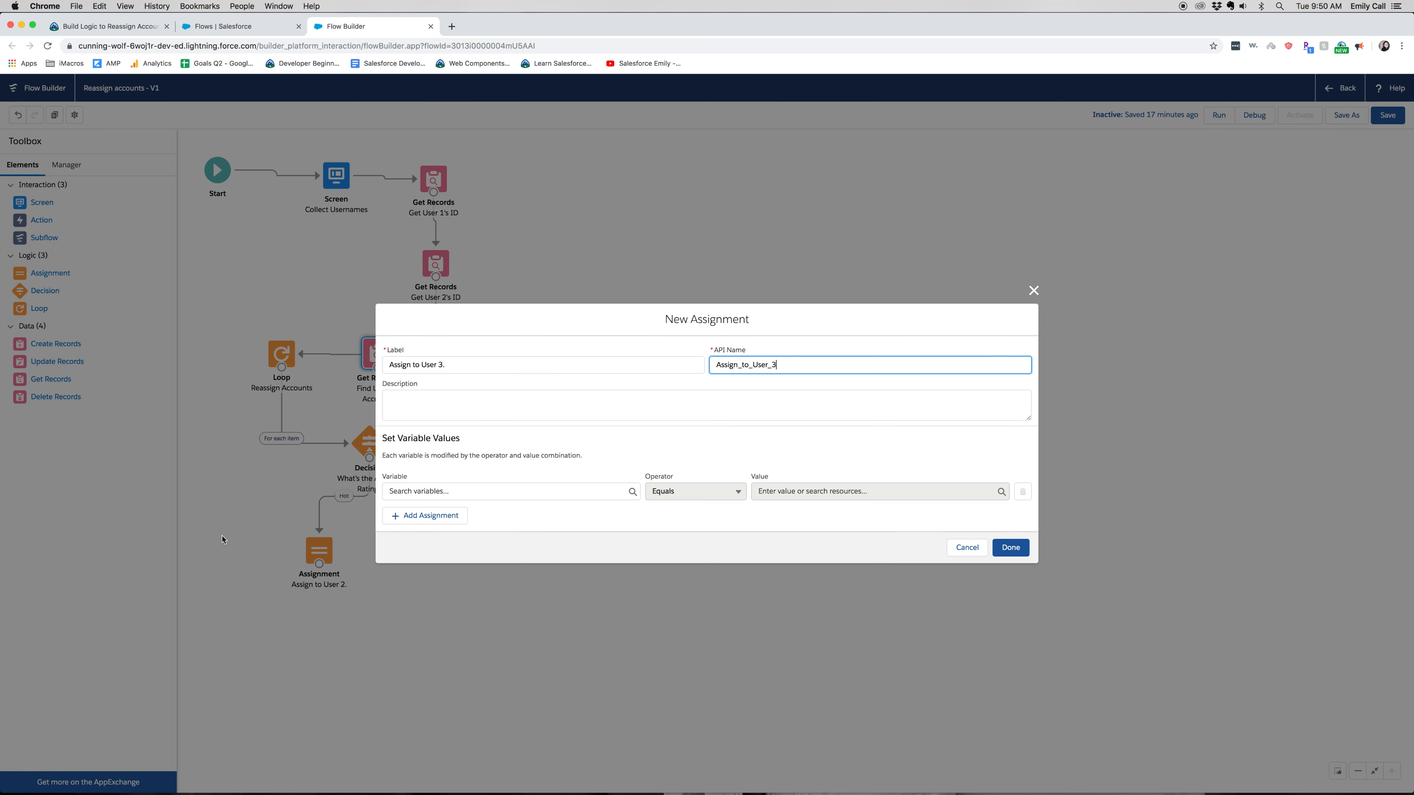
Step: Set the Assign to User 3 assignment's variable to {!accountLoopVar.OwnerId}
{"action": "left_click", "coordinate": [467, 497]}
{"action": "left_click", "coordinate": [489, 552]}
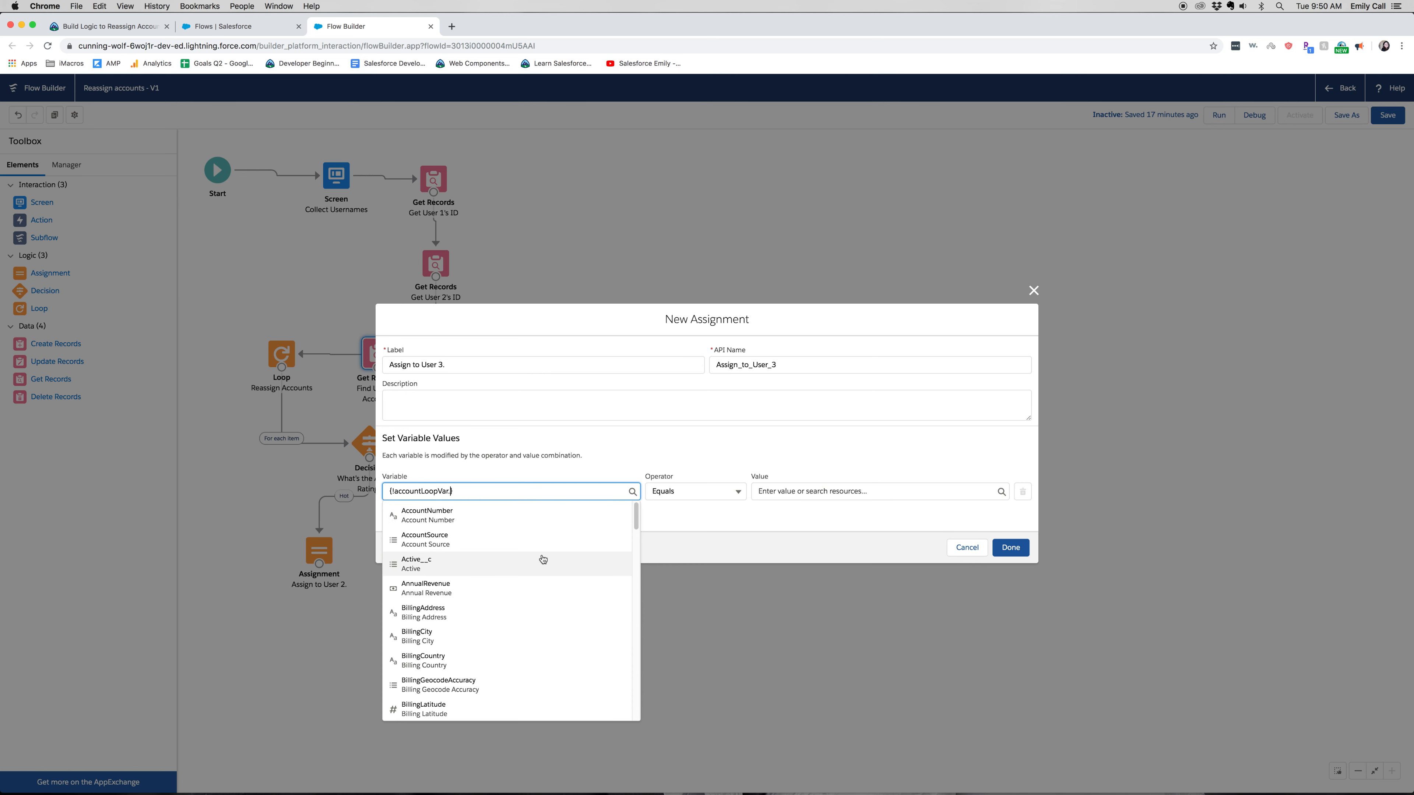
{"action": "scroll", "coordinate": [542, 589], "scroll_direction": "down", "scroll_amount": 10}
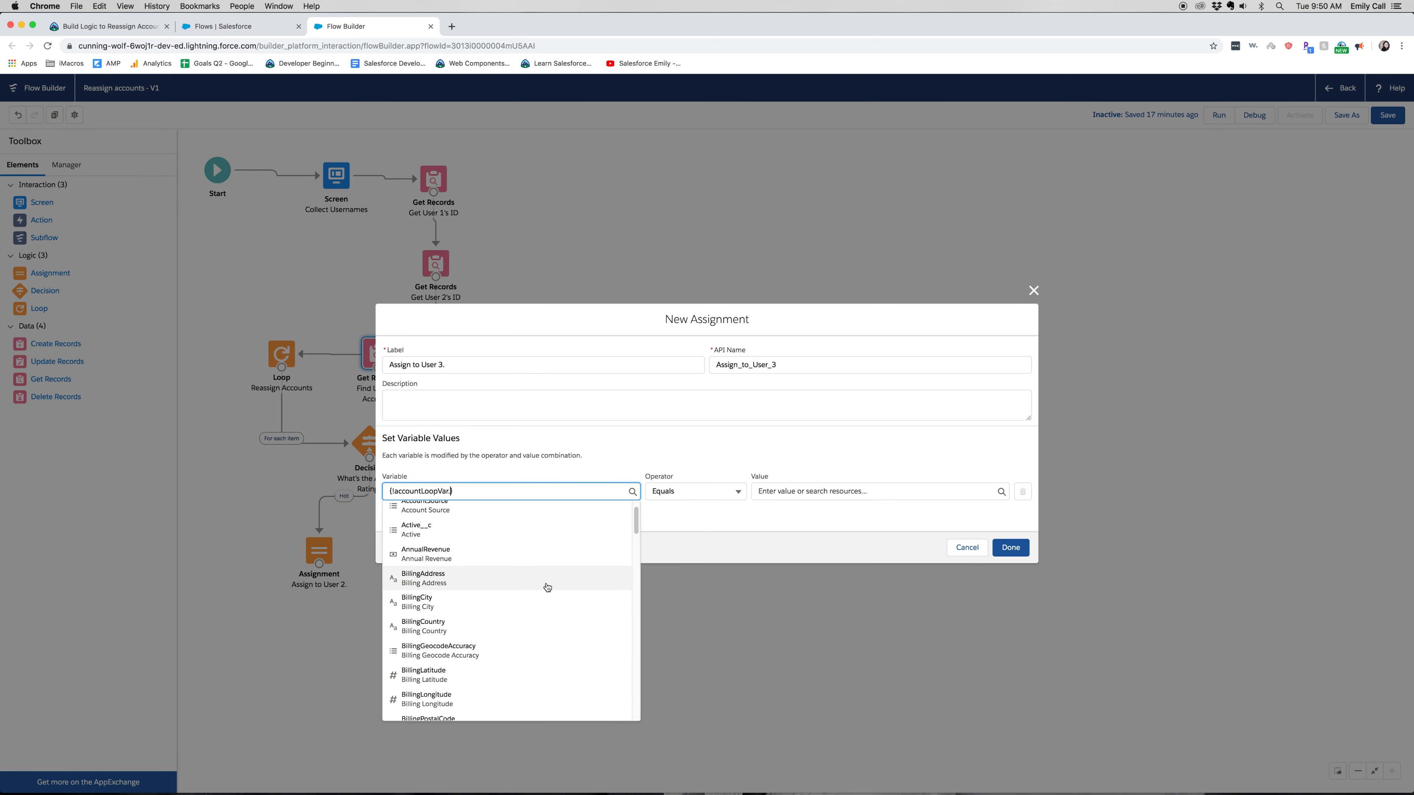
{"action": "scroll", "coordinate": [548, 589], "scroll_direction": "down", "scroll_amount": 5}
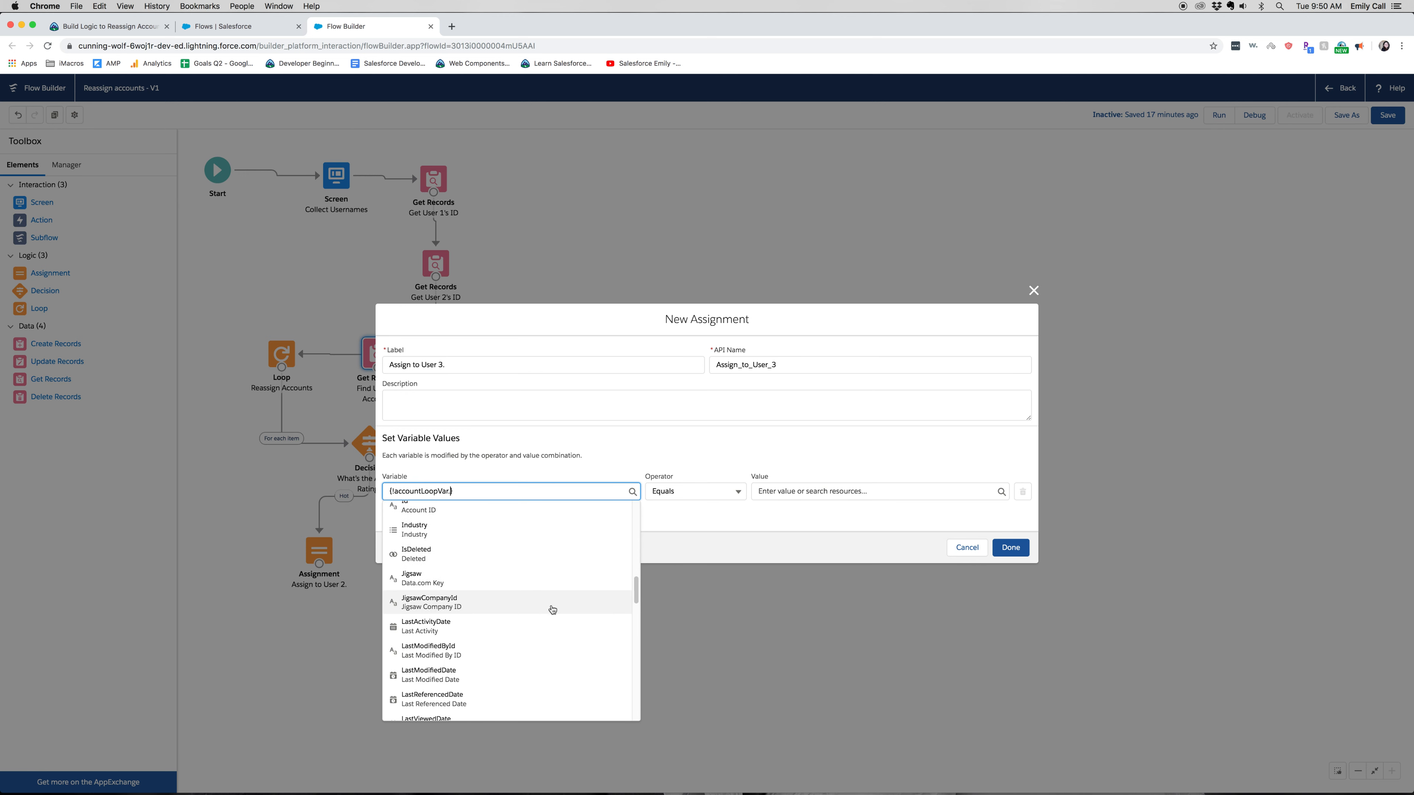
{"action": "scroll", "coordinate": [515, 664], "scroll_direction": "down", "scroll_amount": 5}
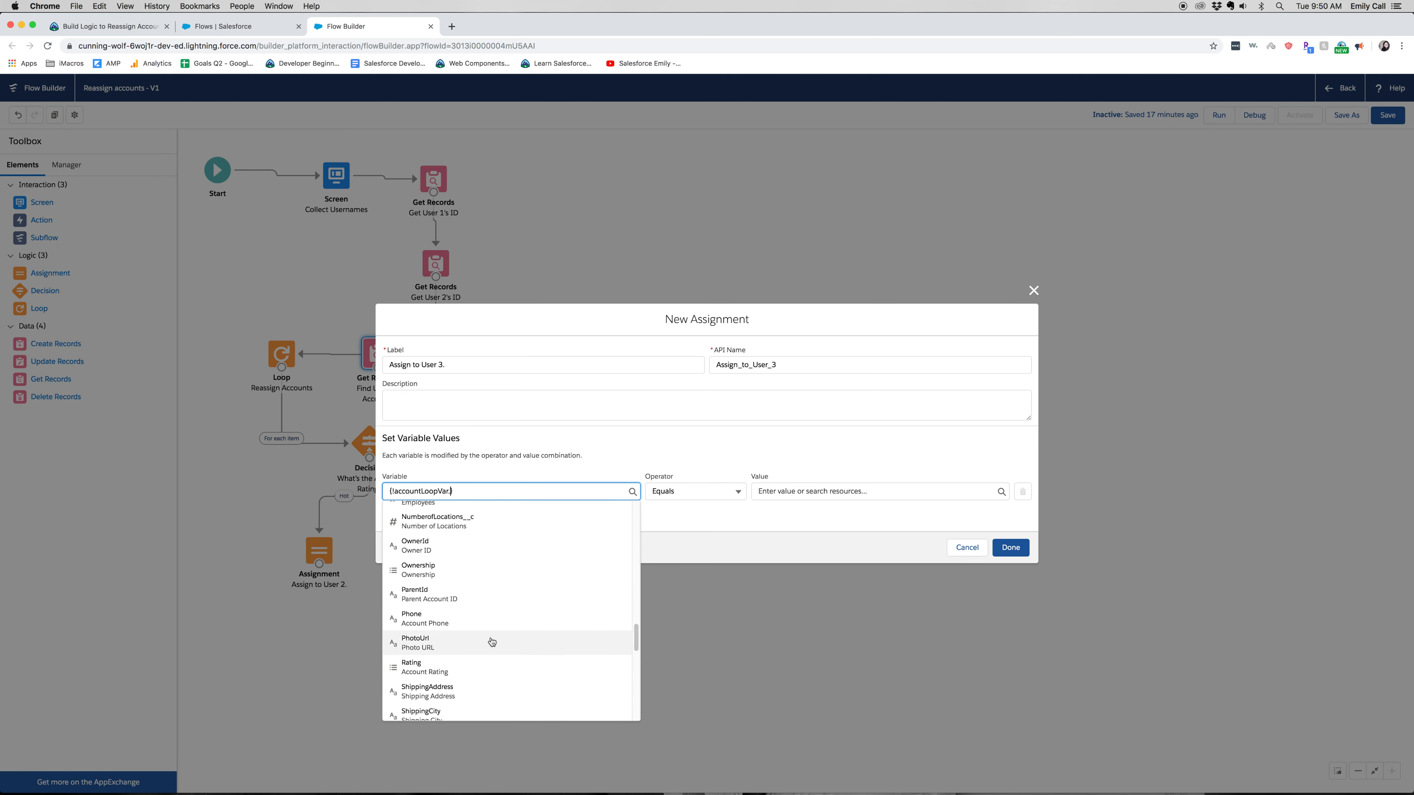
{"action": "left_click", "coordinate": [445, 549]}
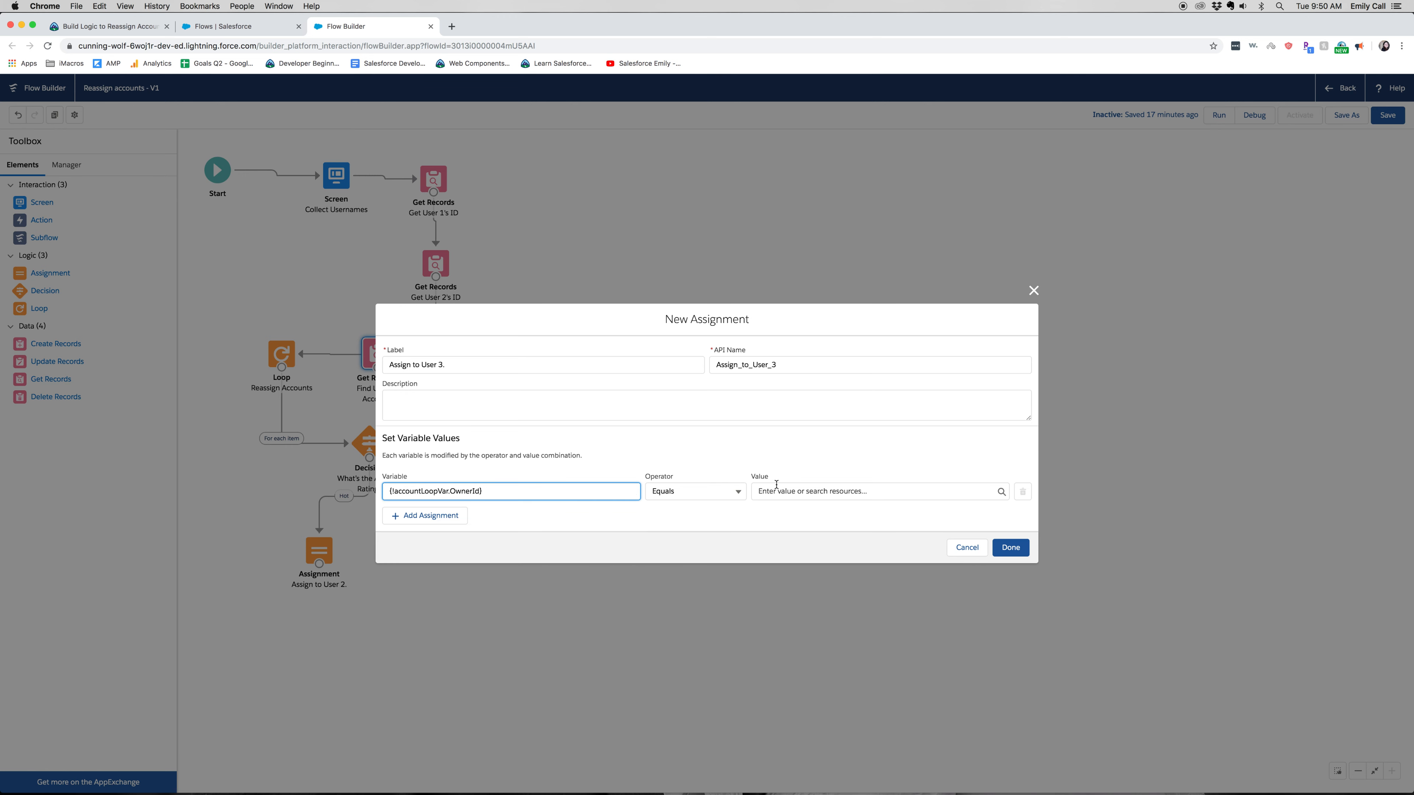
Step: Set the value assigned to the account's OwnerId to {!Get_User_3_s_ID.Id}, with the Equals operator
{"action": "left_click", "coordinate": [803, 498]}
{"action": "scroll", "coordinate": [896, 640], "scroll_direction": "down", "scroll_amount": 4}
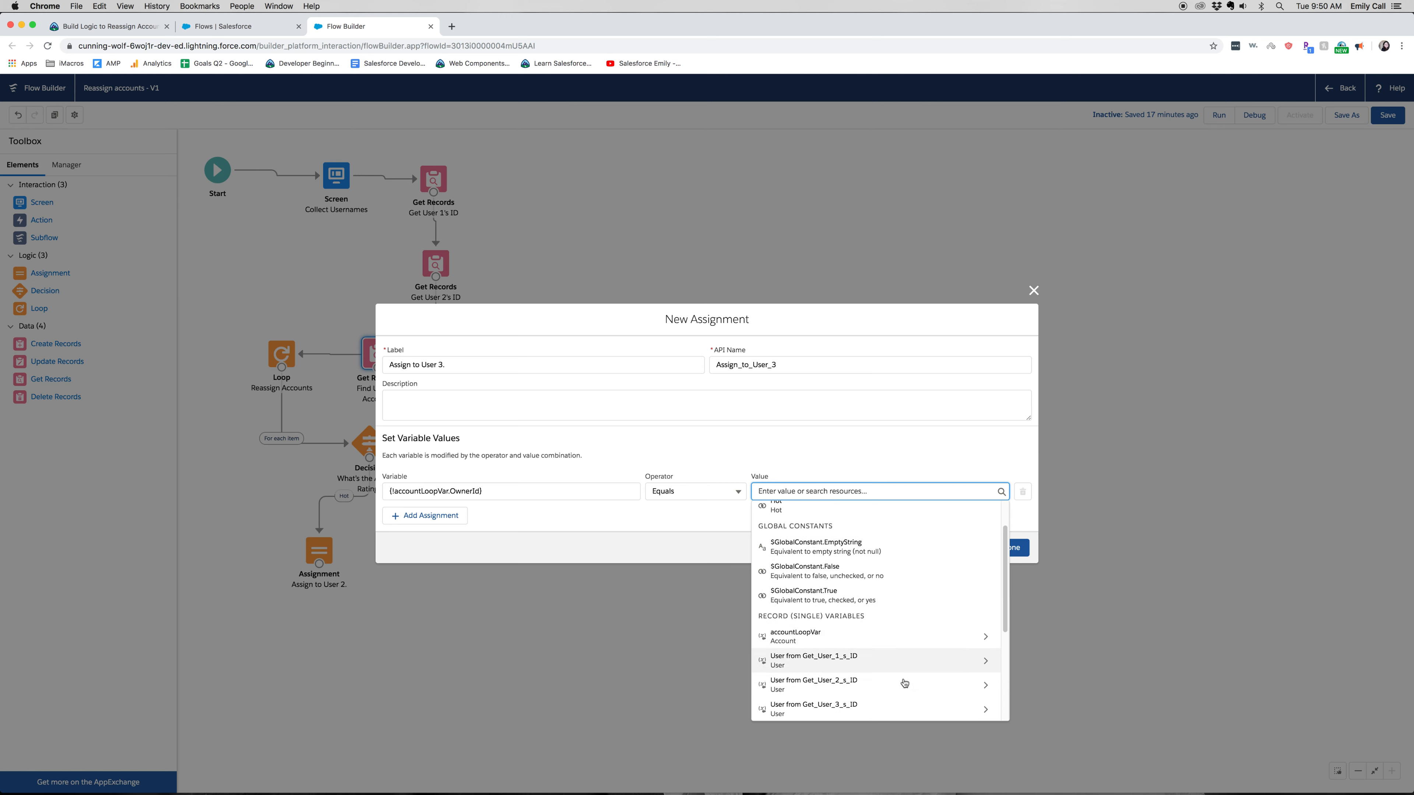
{"action": "left_click", "coordinate": [896, 703]}
{"action": "scroll", "coordinate": [866, 612], "scroll_direction": "down", "scroll_amount": 3}
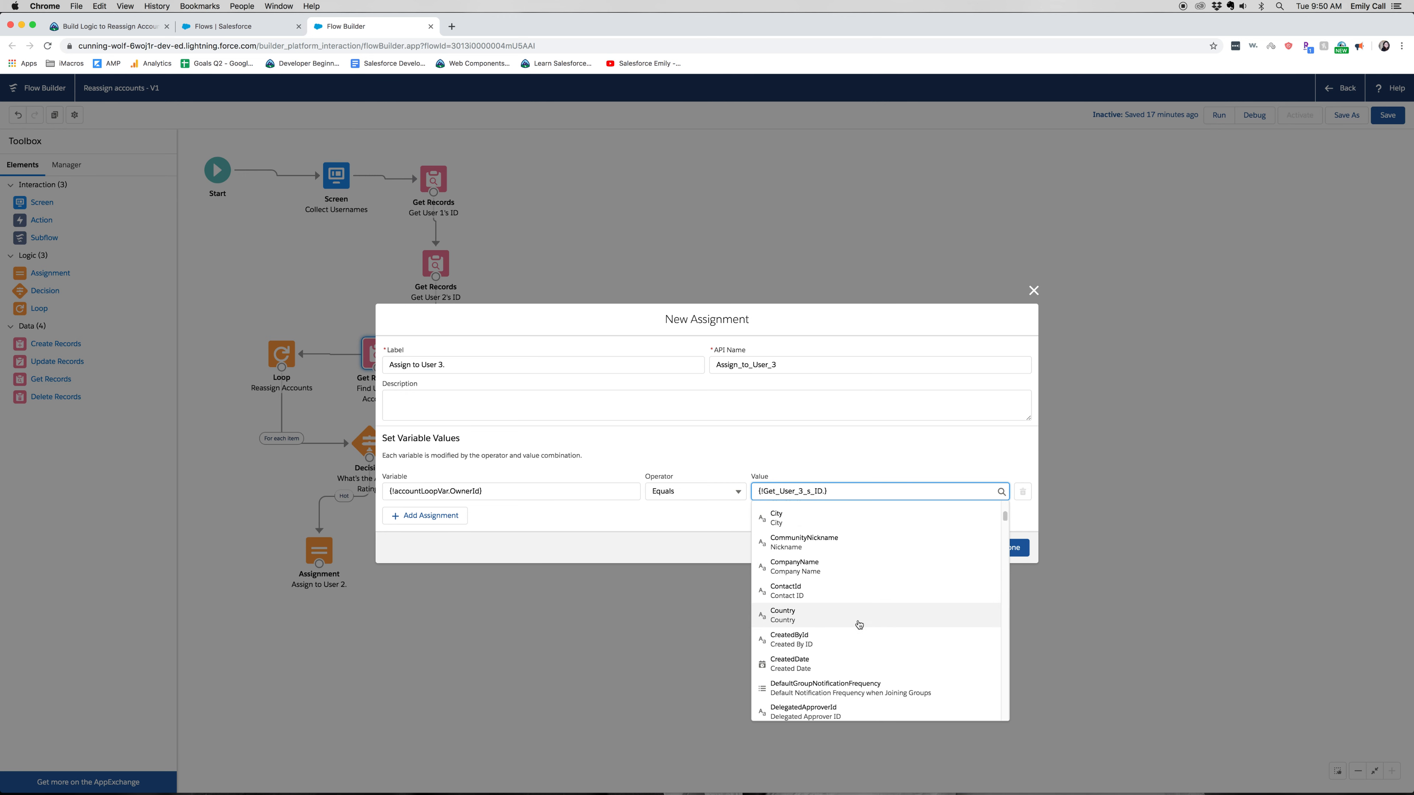
{"action": "scroll", "coordinate": [859, 624], "scroll_direction": "down", "scroll_amount": 5}
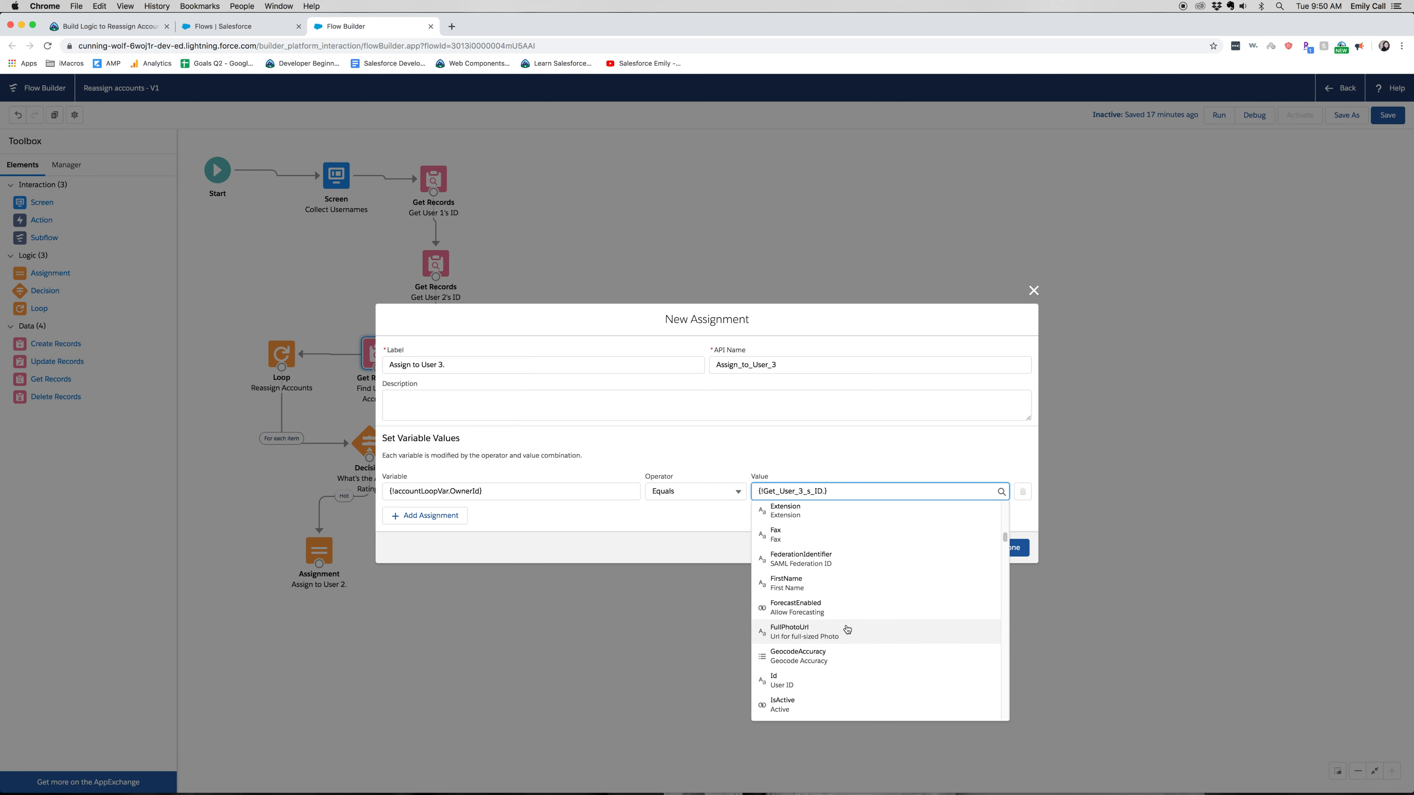
{"action": "left_click", "coordinate": [805, 680]}
Step: Finish the Assign to User 3 assignment and connect the What's the Account Rating? decision to it as the Warm or Cold path
{"action": "left_click", "coordinate": [1010, 547]}
{"action": "left_click_drag", "start_coordinate": [370, 458], "coordinate": [420, 554]}
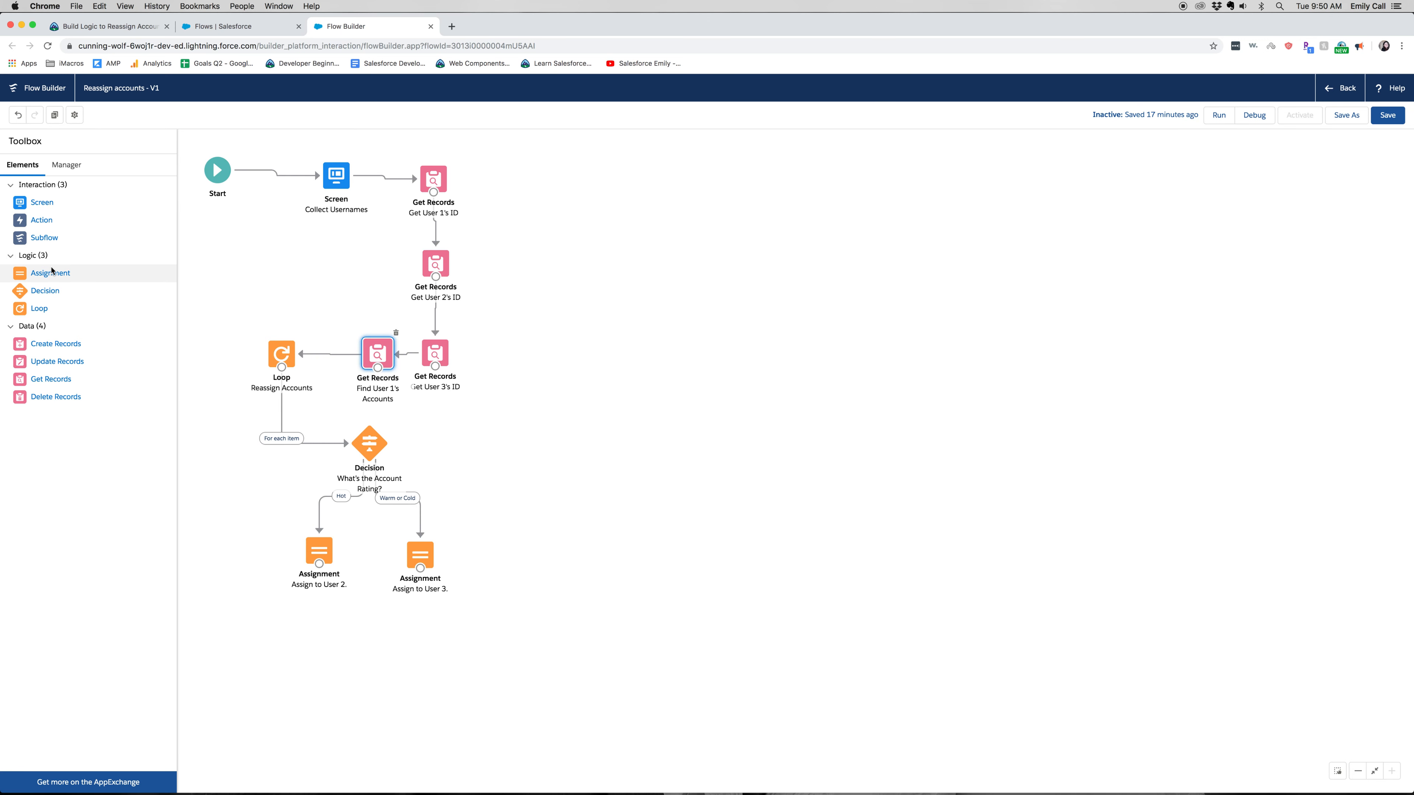
Step: Add an Assignment element below the two user assignments, labelled "Add Values to Updated Collection.", copying the label from the Trailhead instructions
{"action": "left_click_drag", "start_coordinate": [47, 268], "coordinate": [349, 640]}
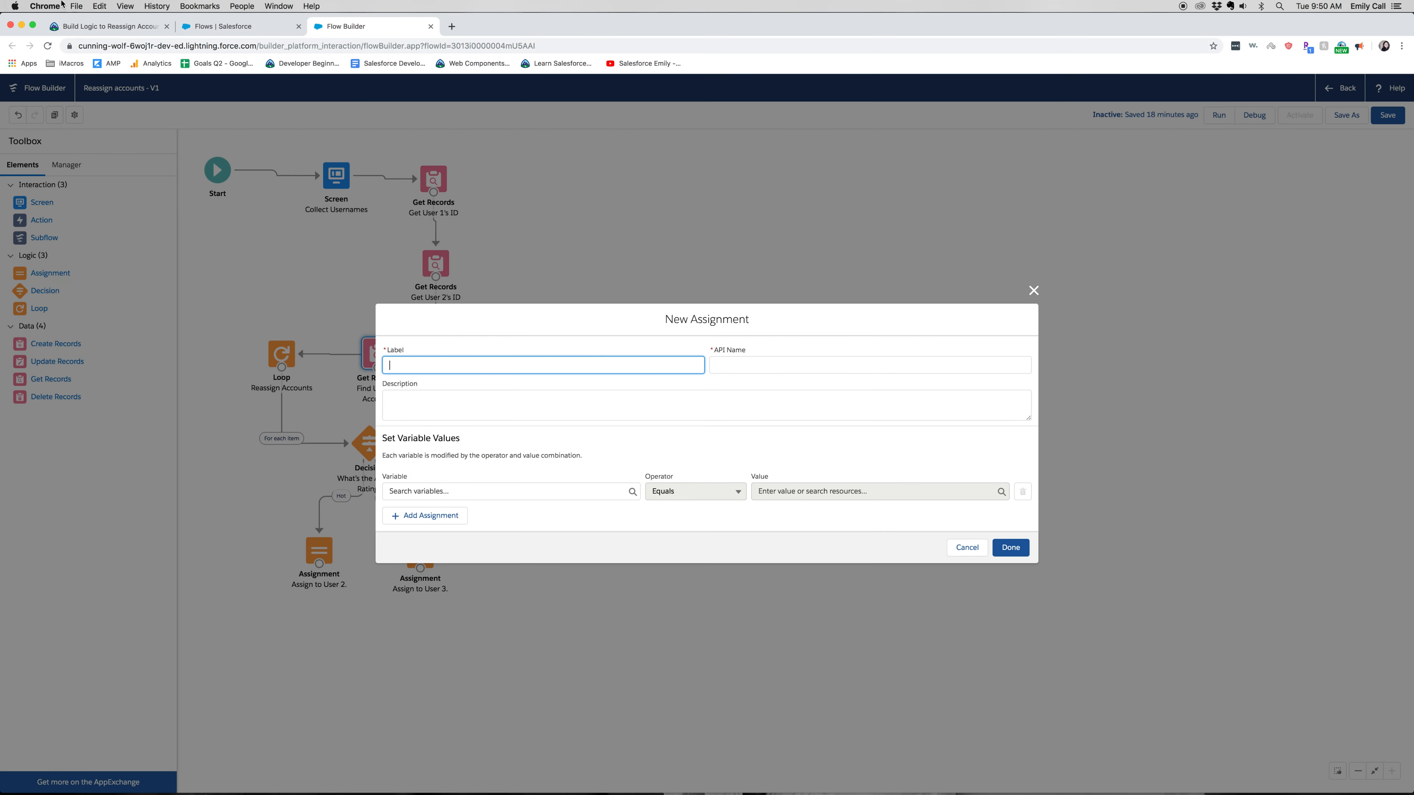
{"action": "left_click", "coordinate": [131, 29]}
{"action": "scroll", "coordinate": [576, 571], "scroll_direction": "down", "scroll_amount": 10}
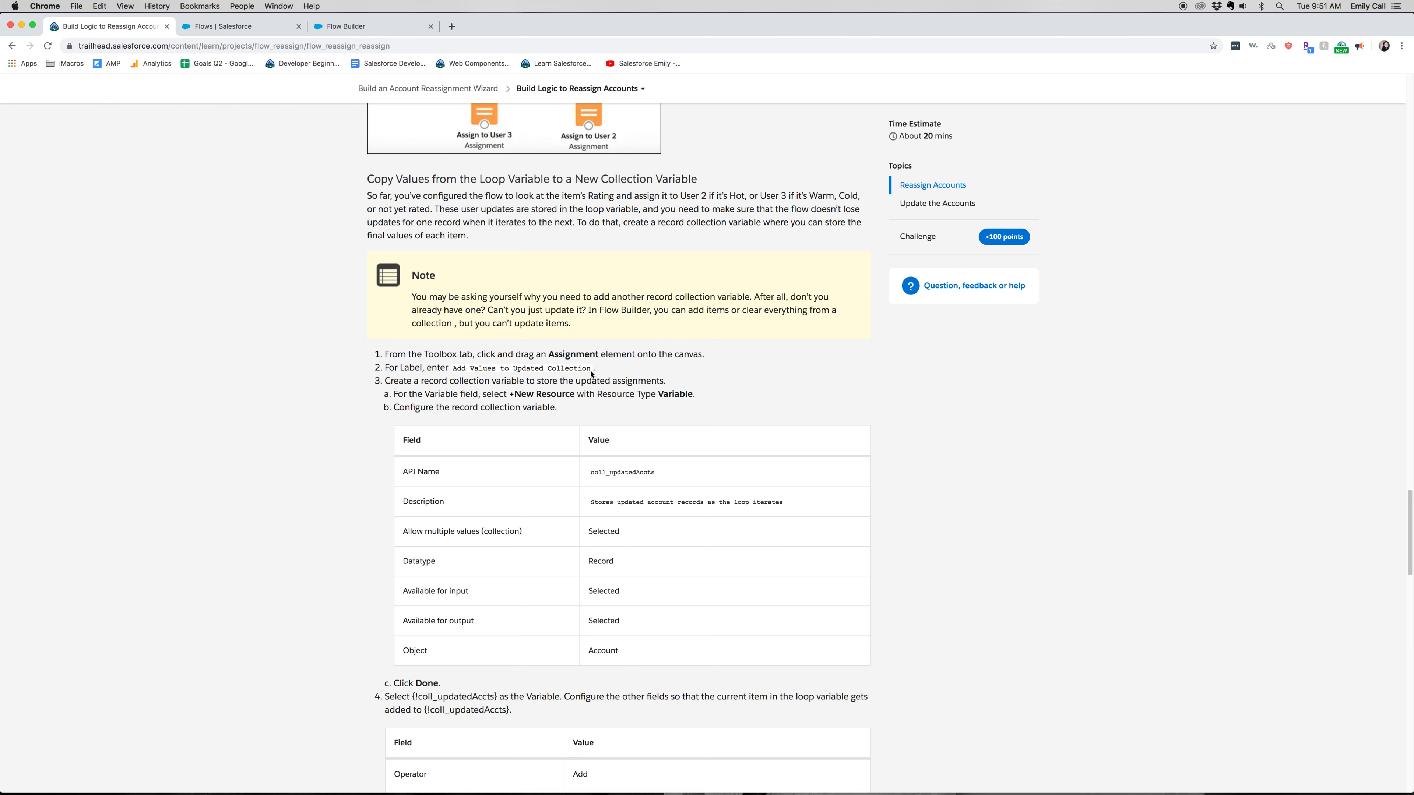
{"action": "left_click_drag", "start_coordinate": [594, 369], "coordinate": [457, 368]}
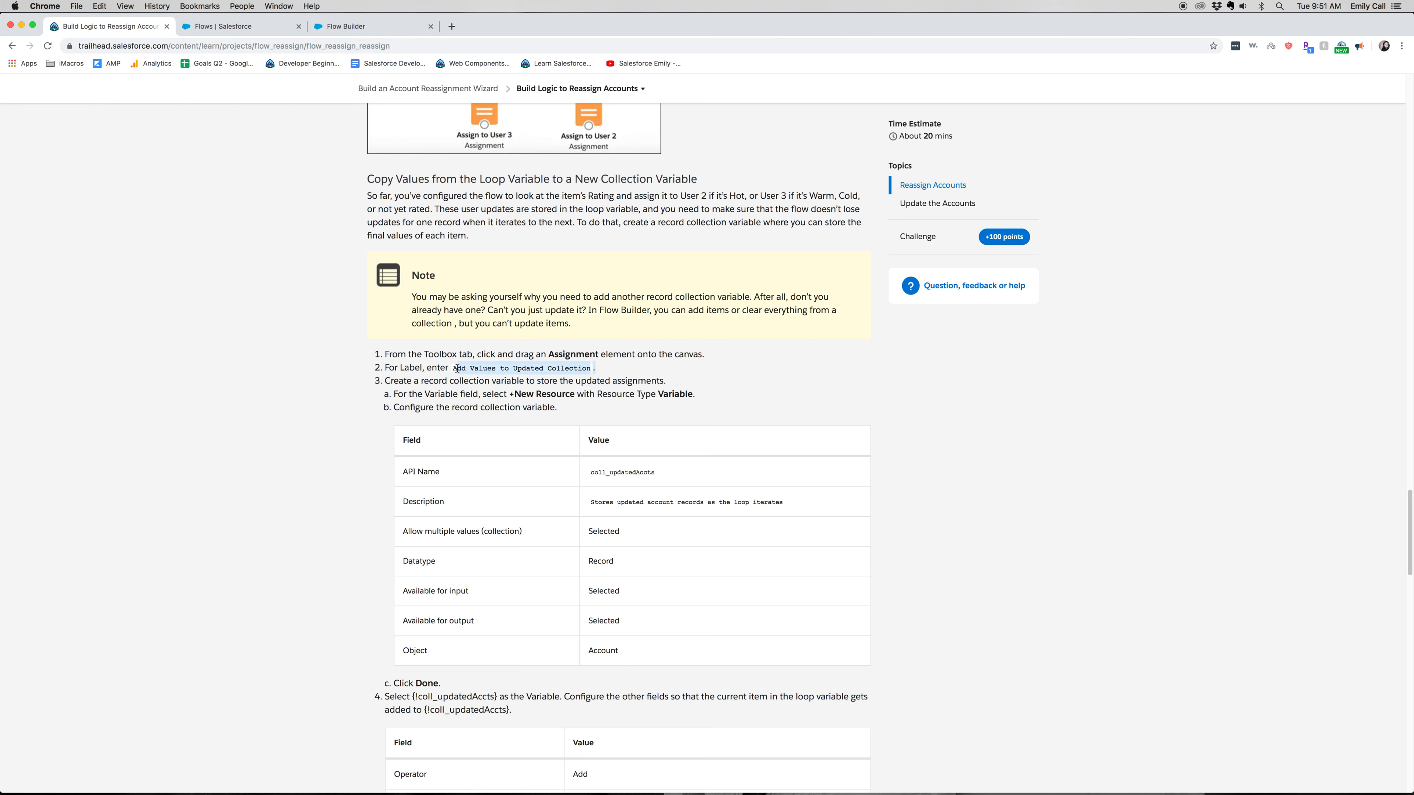
{"action": "key", "text": "super+c"}
{"action": "left_click", "coordinate": [337, 27]}
{"action": "key", "text": "super+v"}
{"action": "left_click", "coordinate": [822, 363]}
Step: Configure the assignment with variable {!coll_updatedAccts}, operator Add and value {!accountLoopVar}, following the Trailhead instructions
{"action": "left_click", "coordinate": [514, 492]}
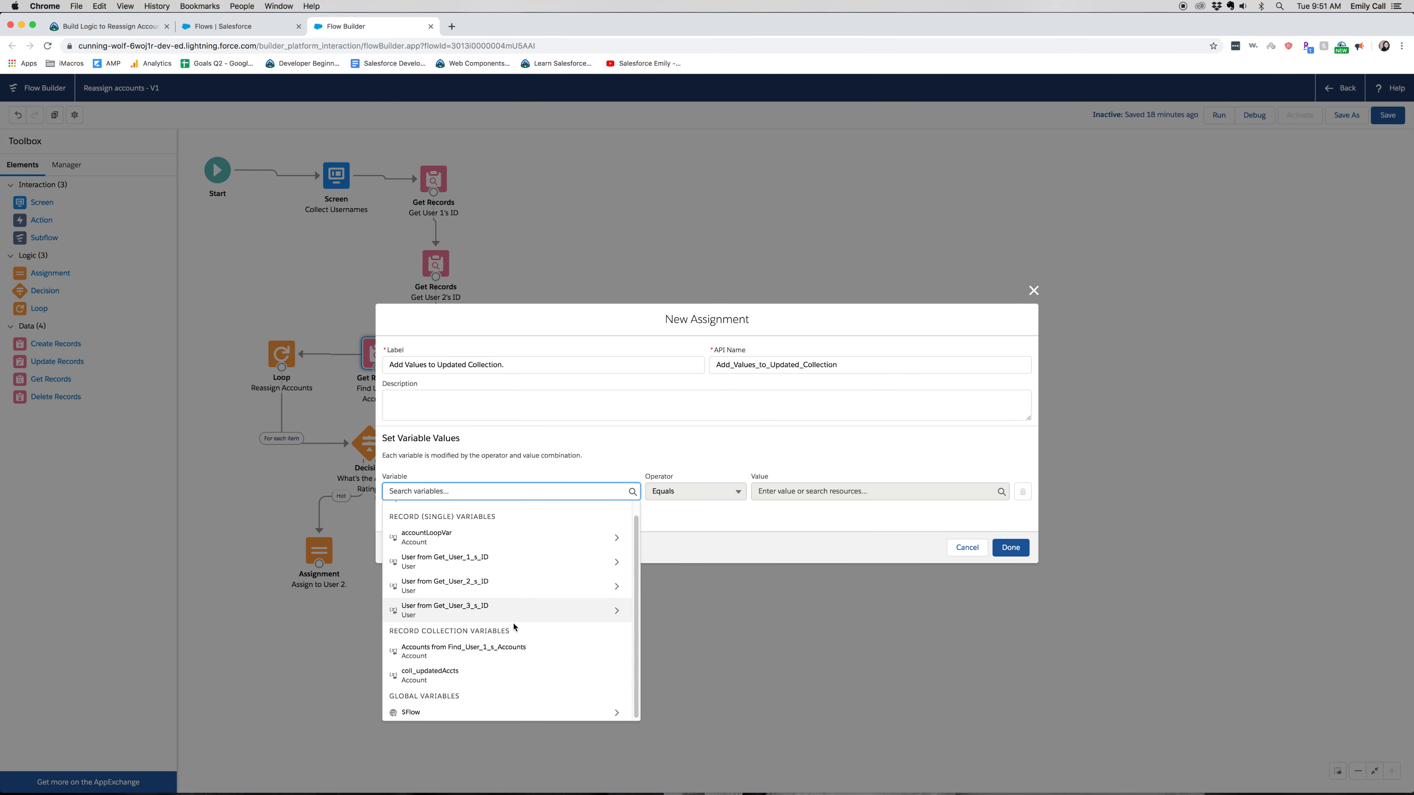
{"action": "left_click", "coordinate": [450, 675]}
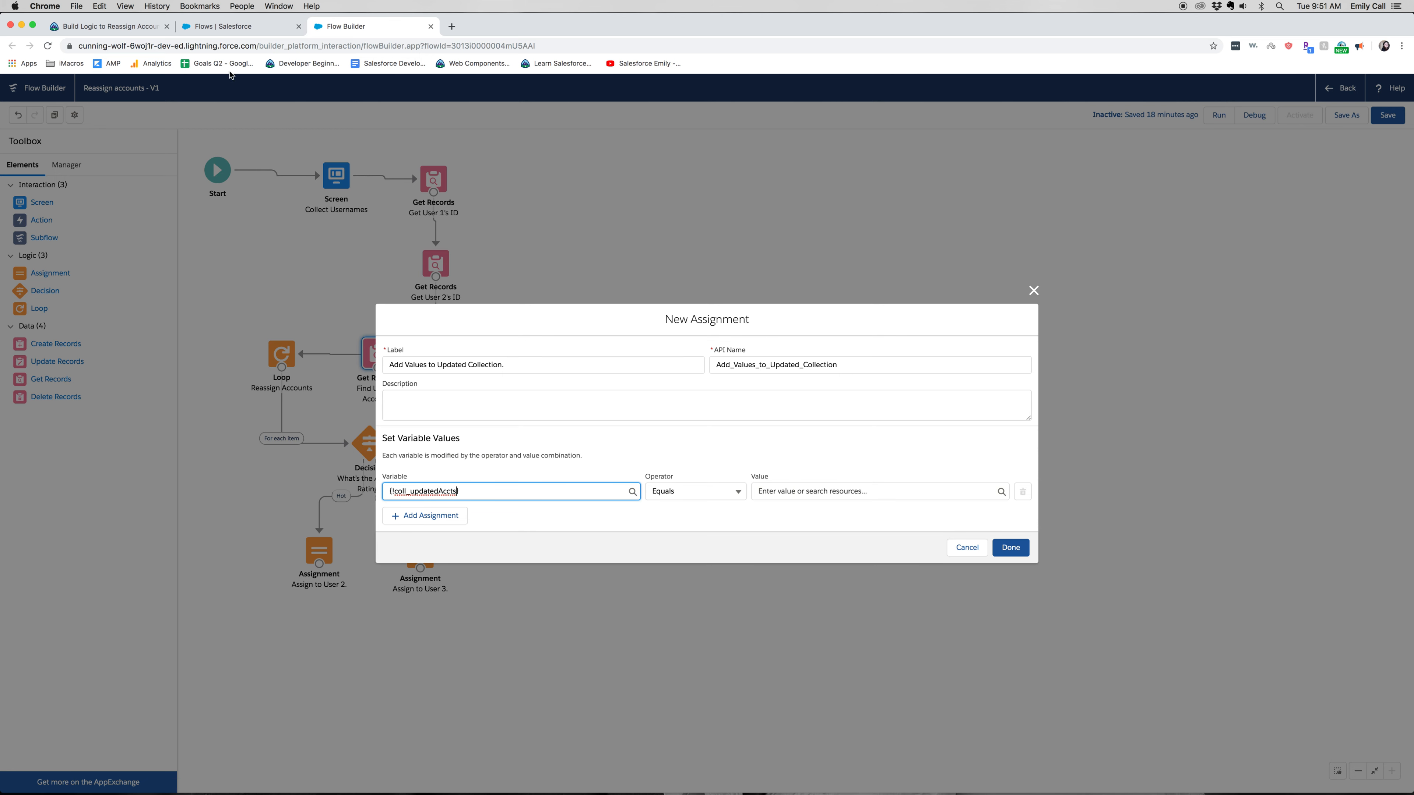
{"action": "left_click", "coordinate": [106, 26]}
{"action": "scroll", "coordinate": [595, 469], "scroll_direction": "down", "scroll_amount": 2}
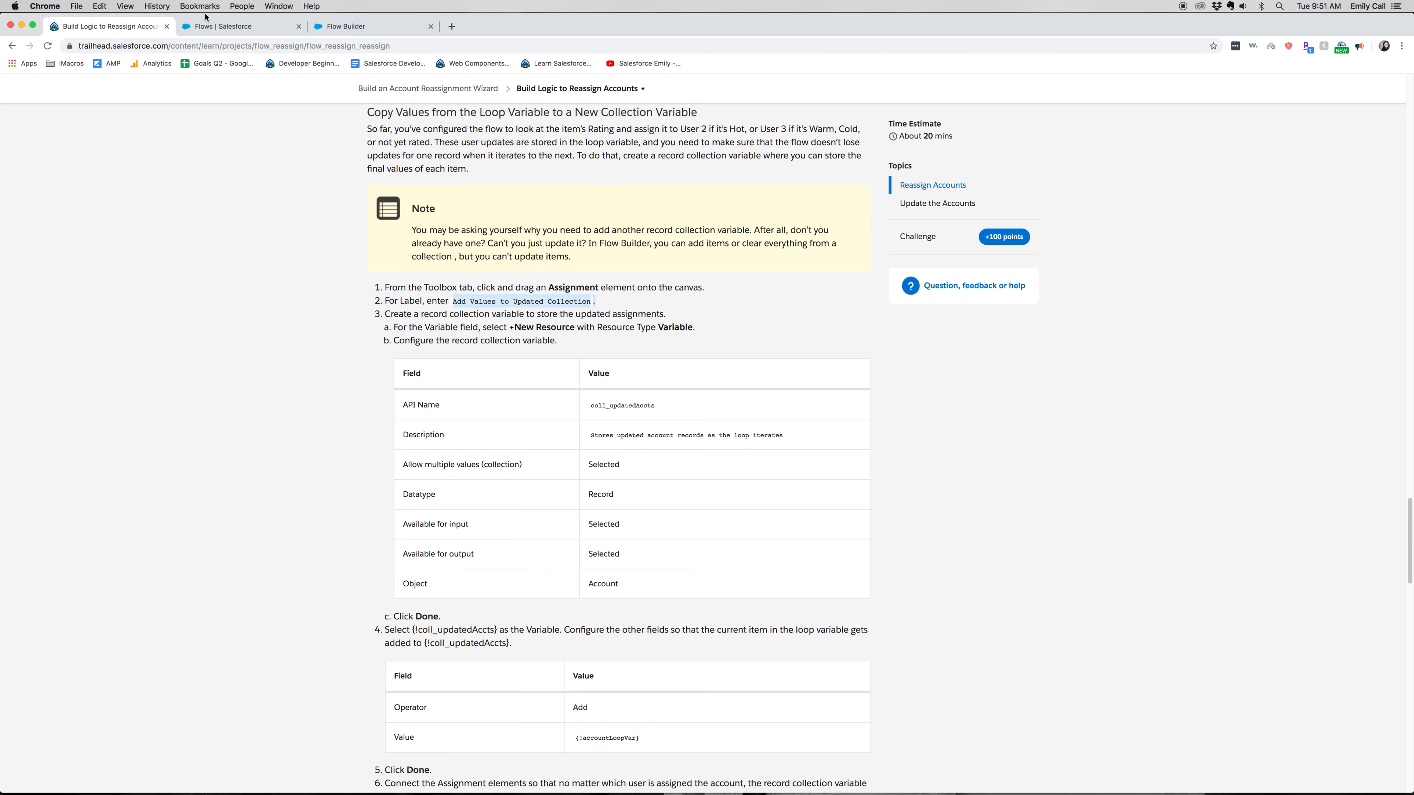
{"action": "left_click", "coordinate": [345, 26]}
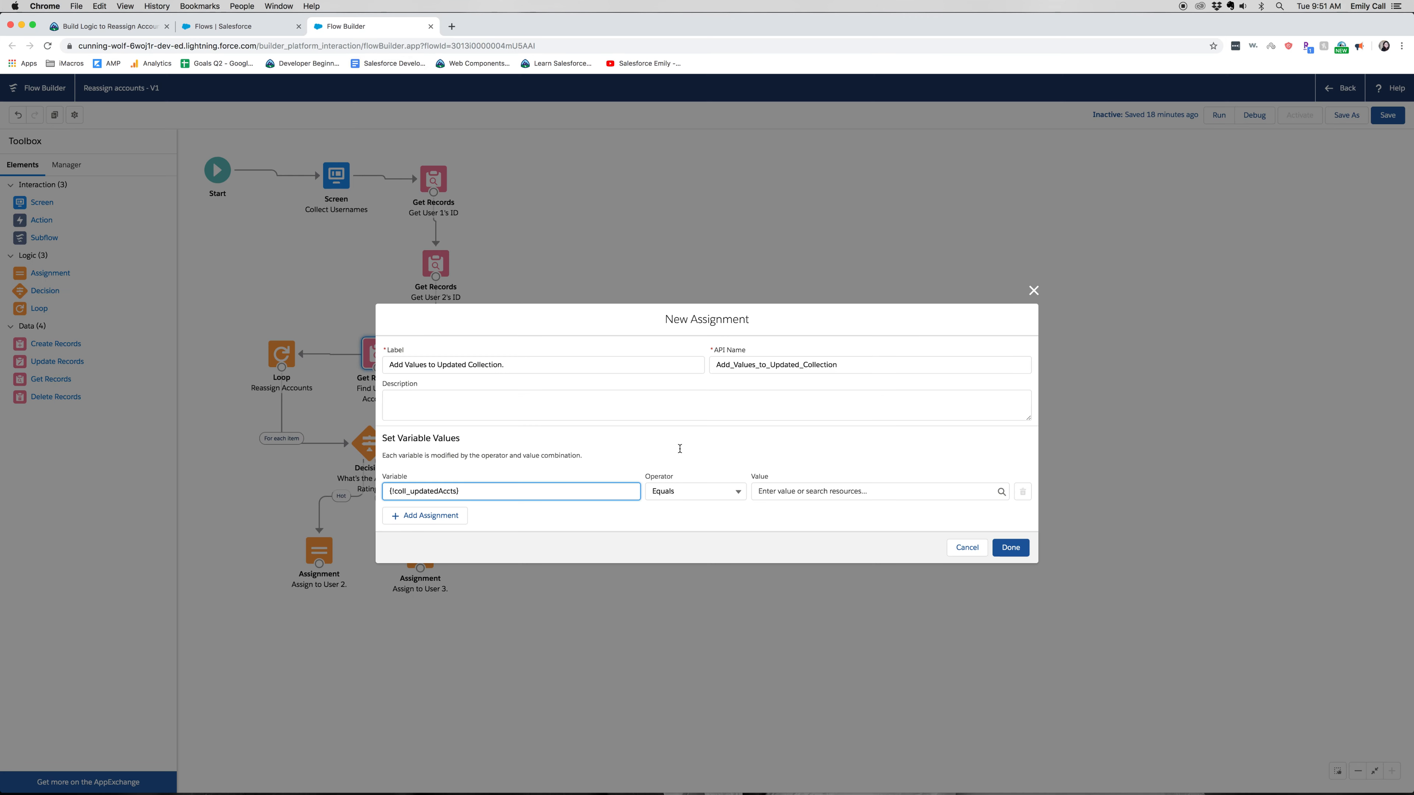
{"action": "left_click", "coordinate": [889, 495]}
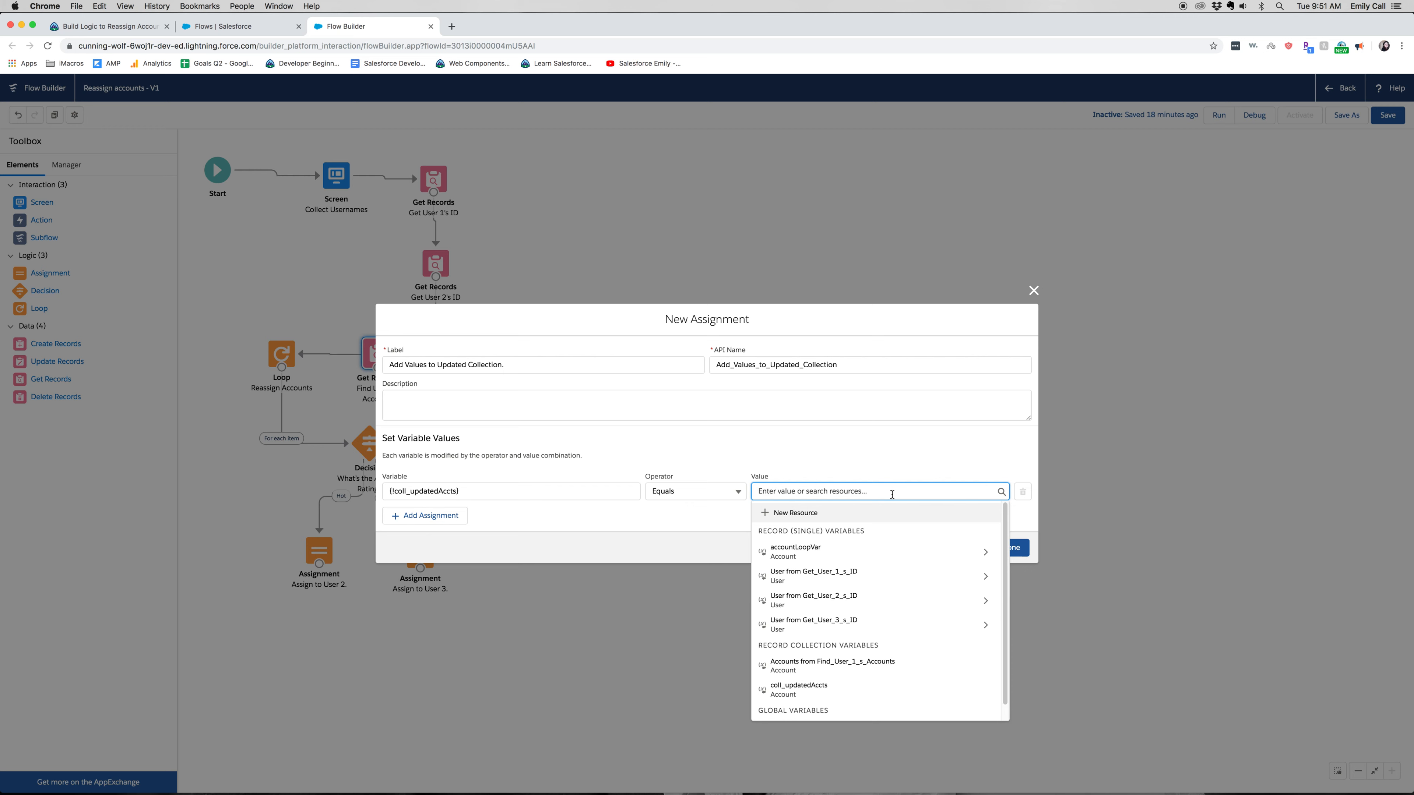
{"action": "left_click", "coordinate": [732, 492]}
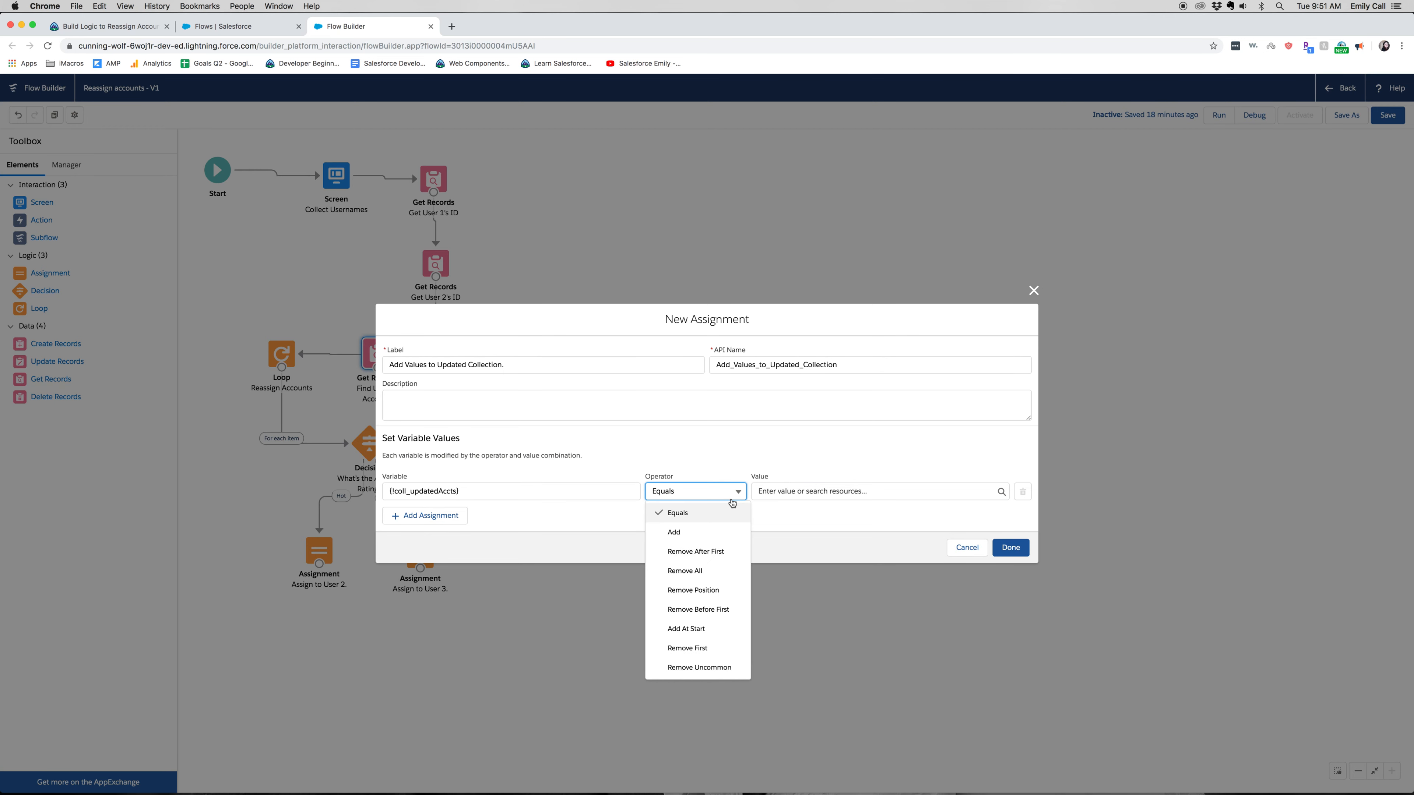
{"action": "left_click", "coordinate": [699, 535]}
{"action": "left_click", "coordinate": [798, 490]}
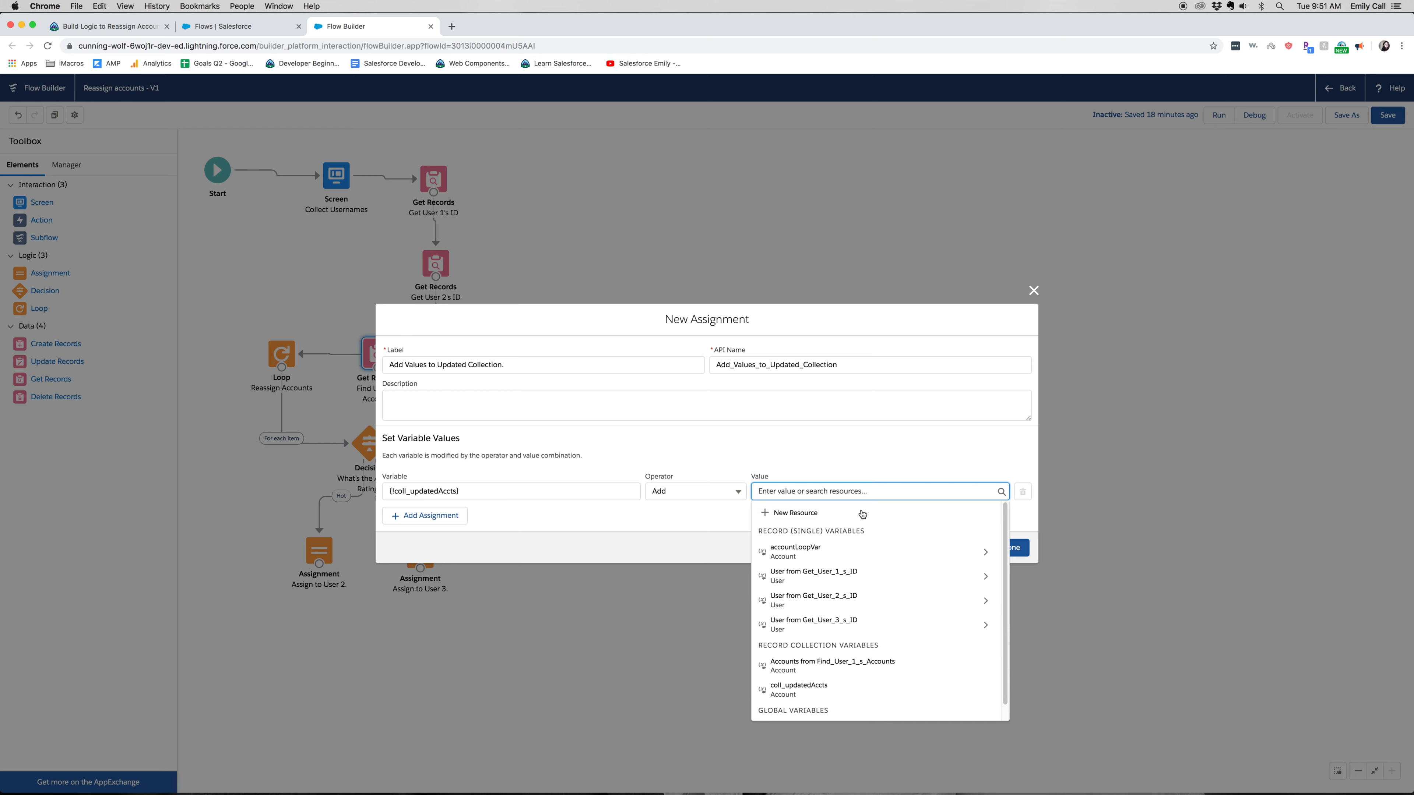
{"action": "left_click", "coordinate": [851, 550]}
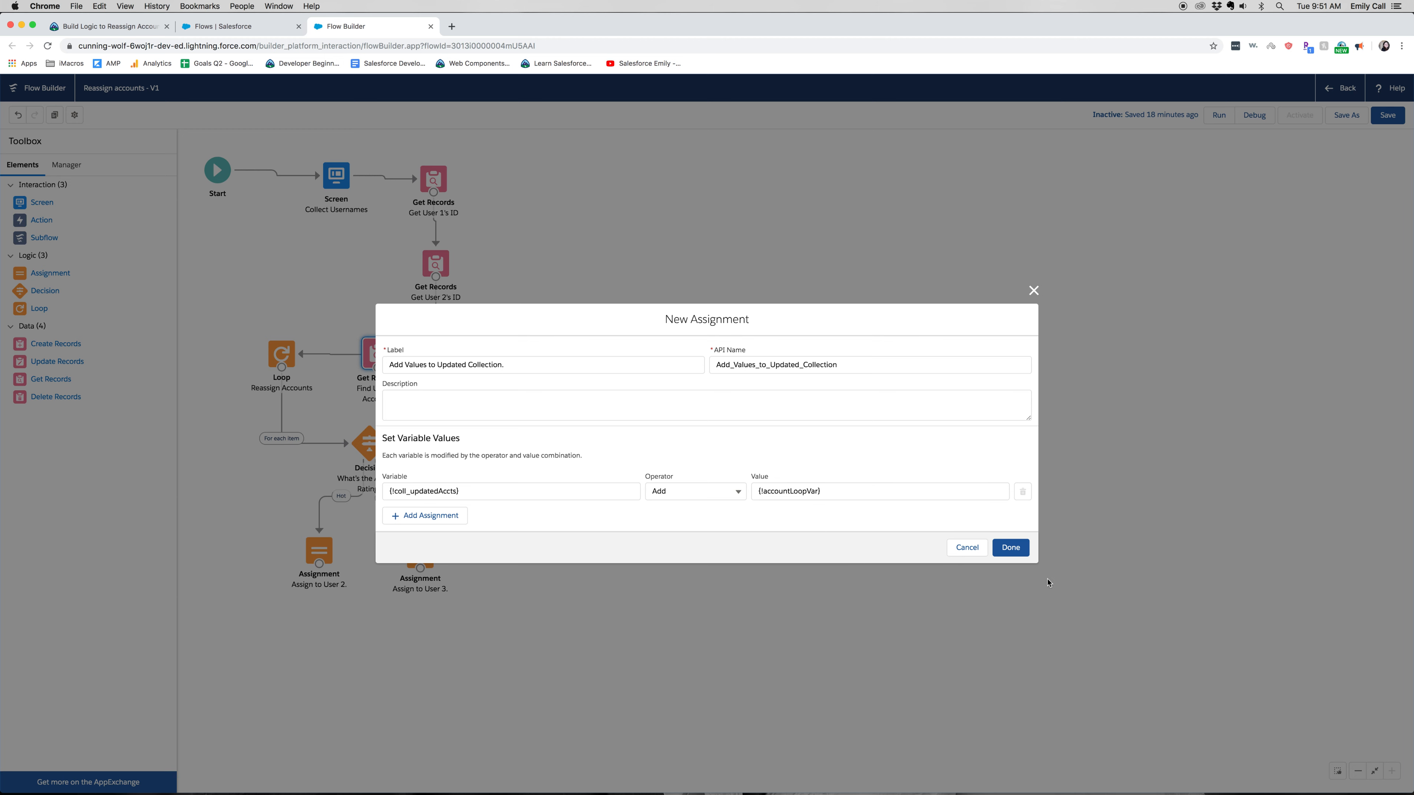
Step: Finish the assignment, then connect both user assignments to Add Values to Updated Collection and link that back to the Reassign Accounts loop
{"action": "left_click", "coordinate": [1010, 547]}
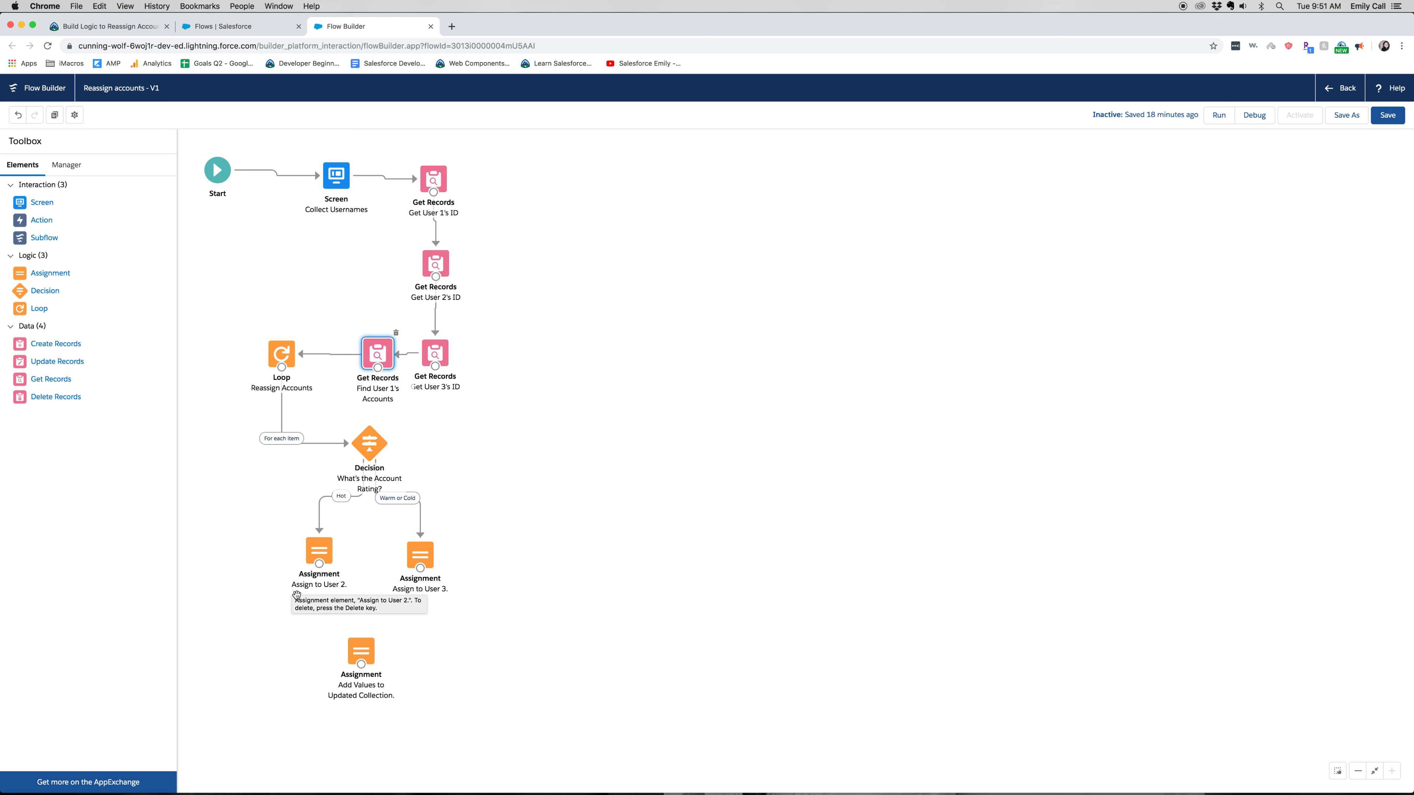
{"action": "left_click_drag", "start_coordinate": [319, 564], "coordinate": [361, 663]}
{"action": "left_click_drag", "start_coordinate": [420, 568], "coordinate": [282, 373]}
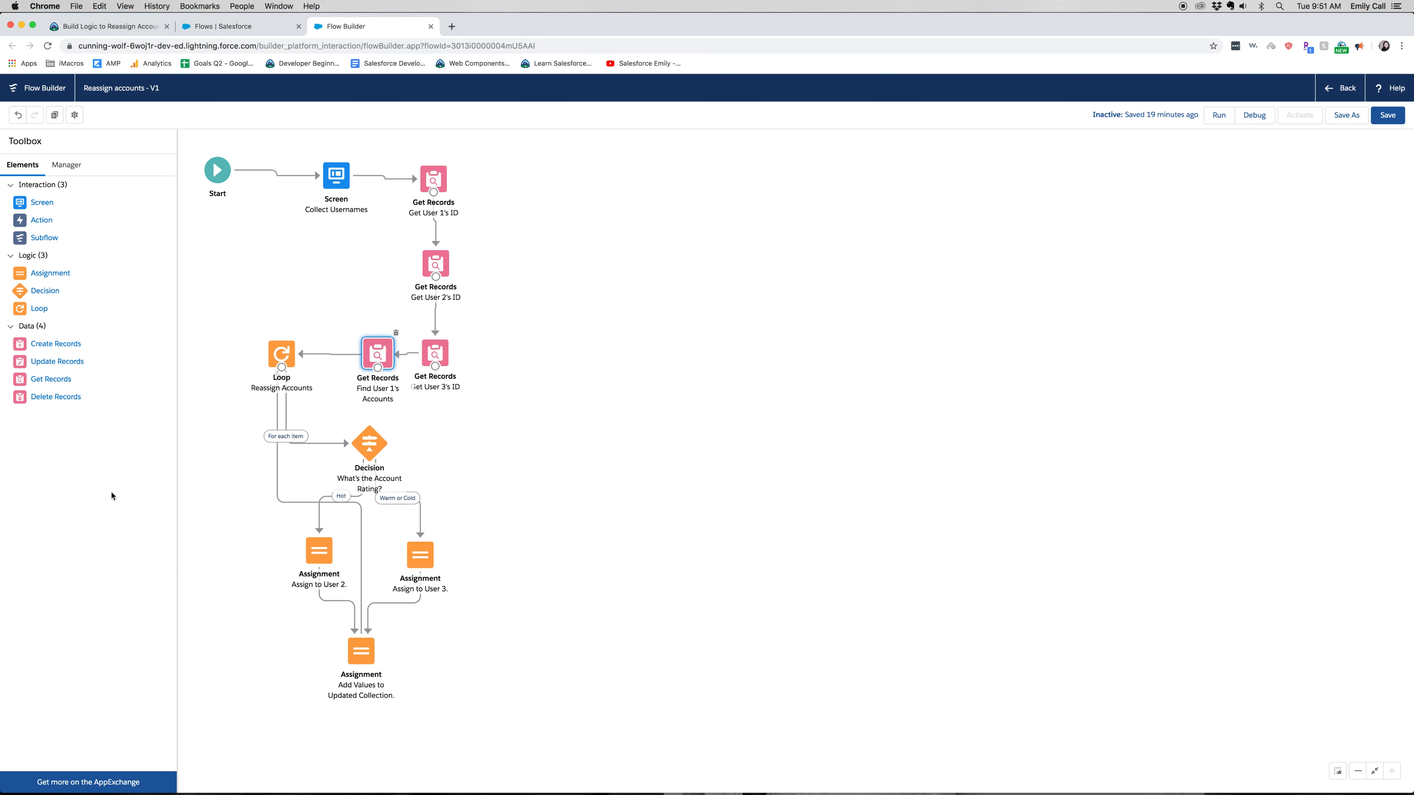
Step: Add an Update Records element below and beside the Reassign Accounts loop and label it "Update Accounts"
{"action": "left_click_drag", "start_coordinate": [68, 363], "coordinate": [218, 465]}
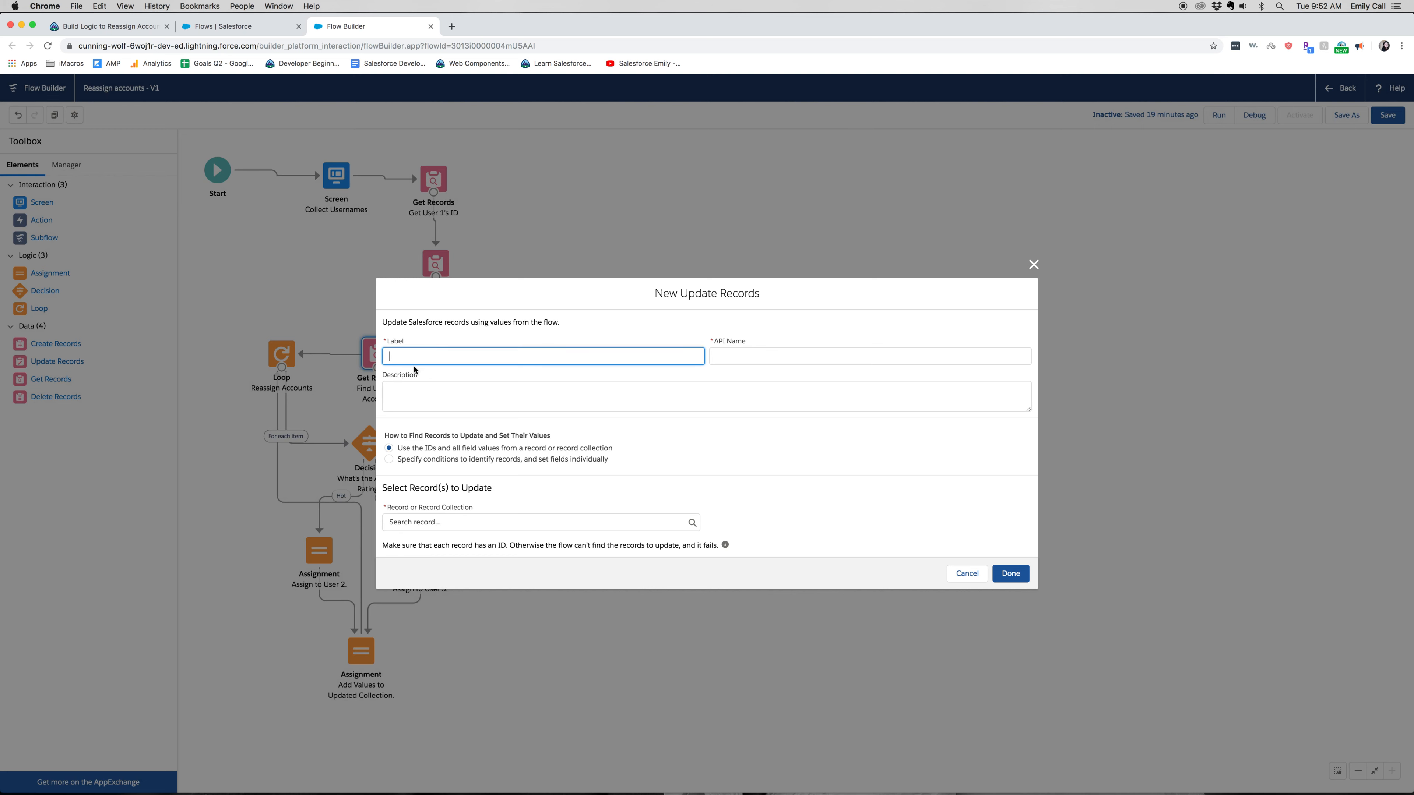
{"action": "type", "text": "Update Accounts"}
{"action": "key", "text": "Tab"}
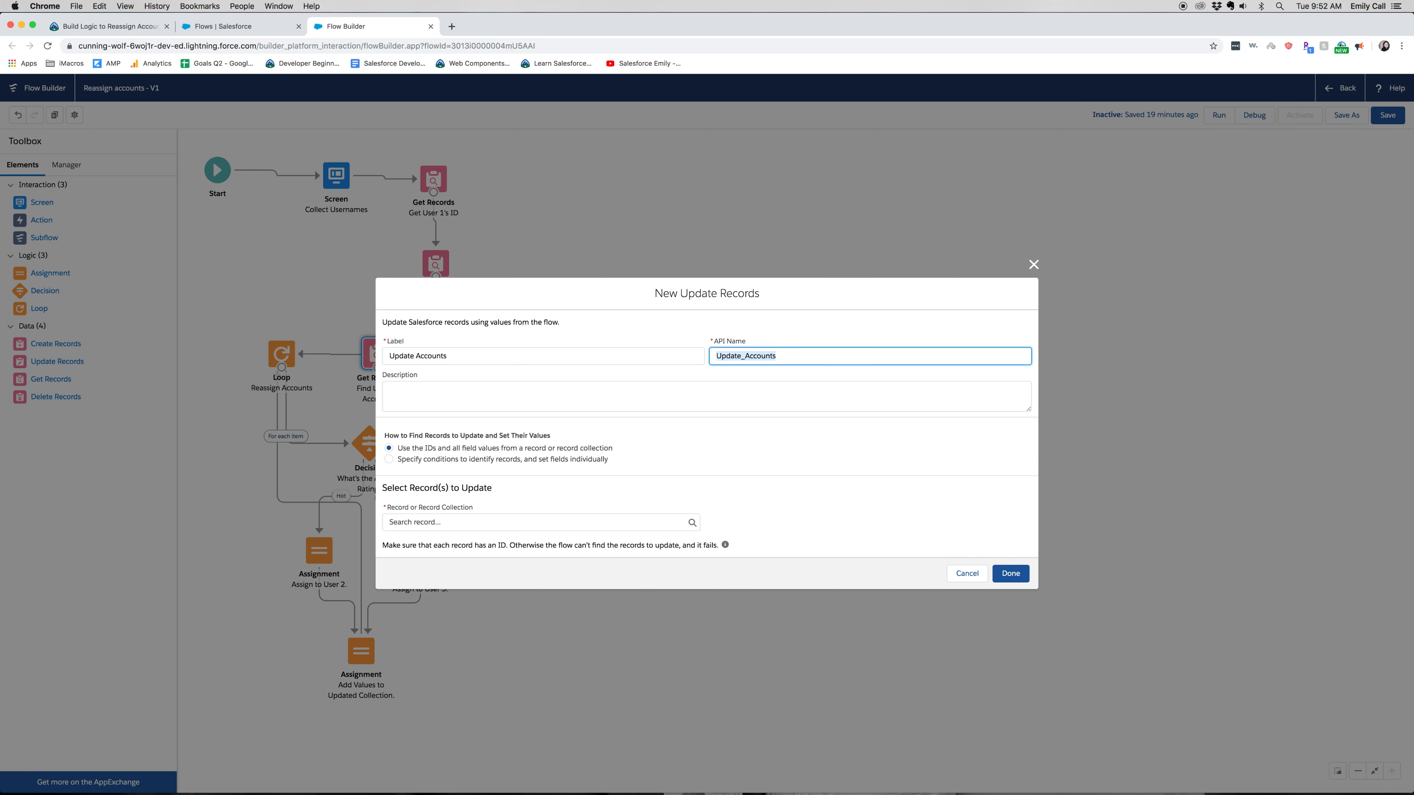
{"action": "key", "text": "Tab"}
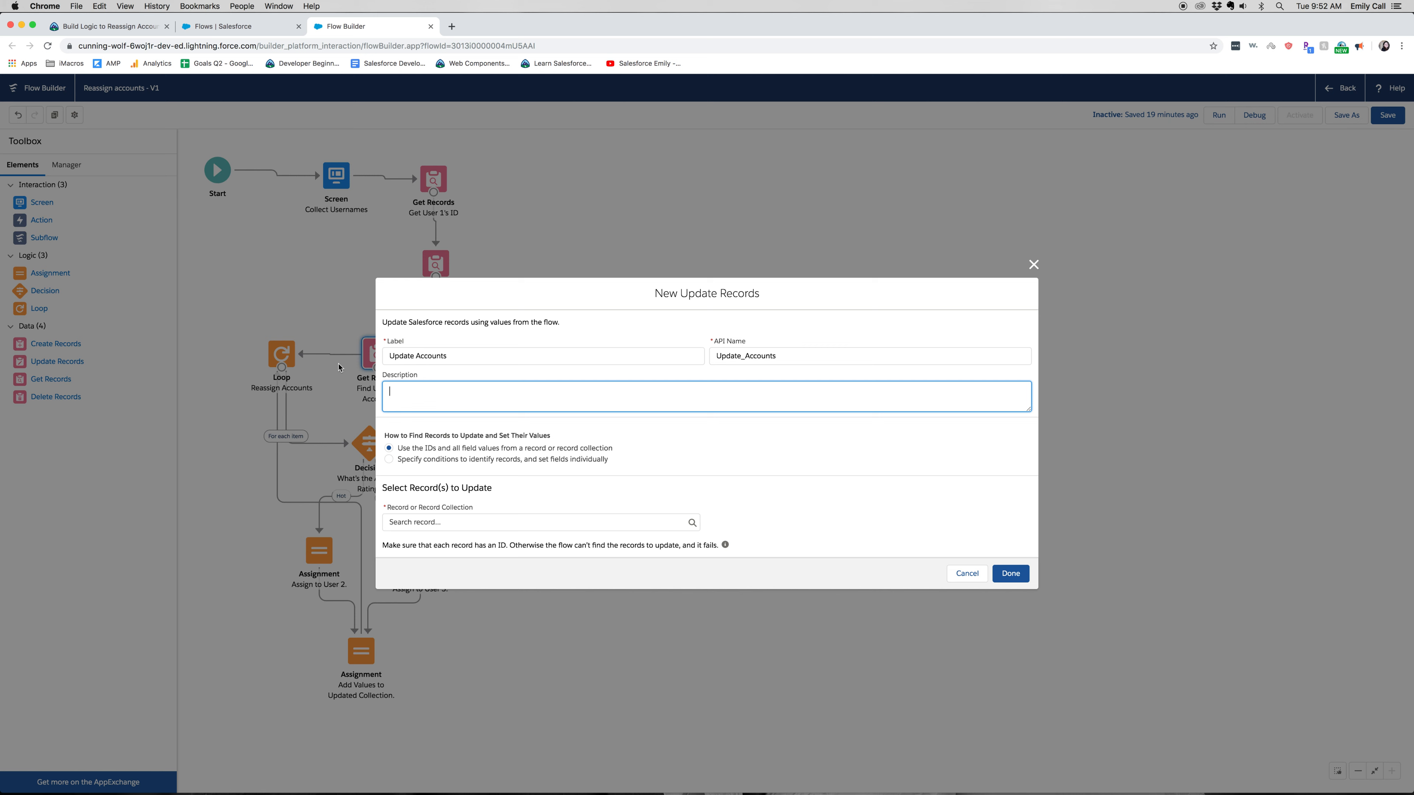
Step: Select {!coll_updatedAccts} as the record collection for Update Accounts and finish the element
{"action": "left_click", "coordinate": [588, 523]}
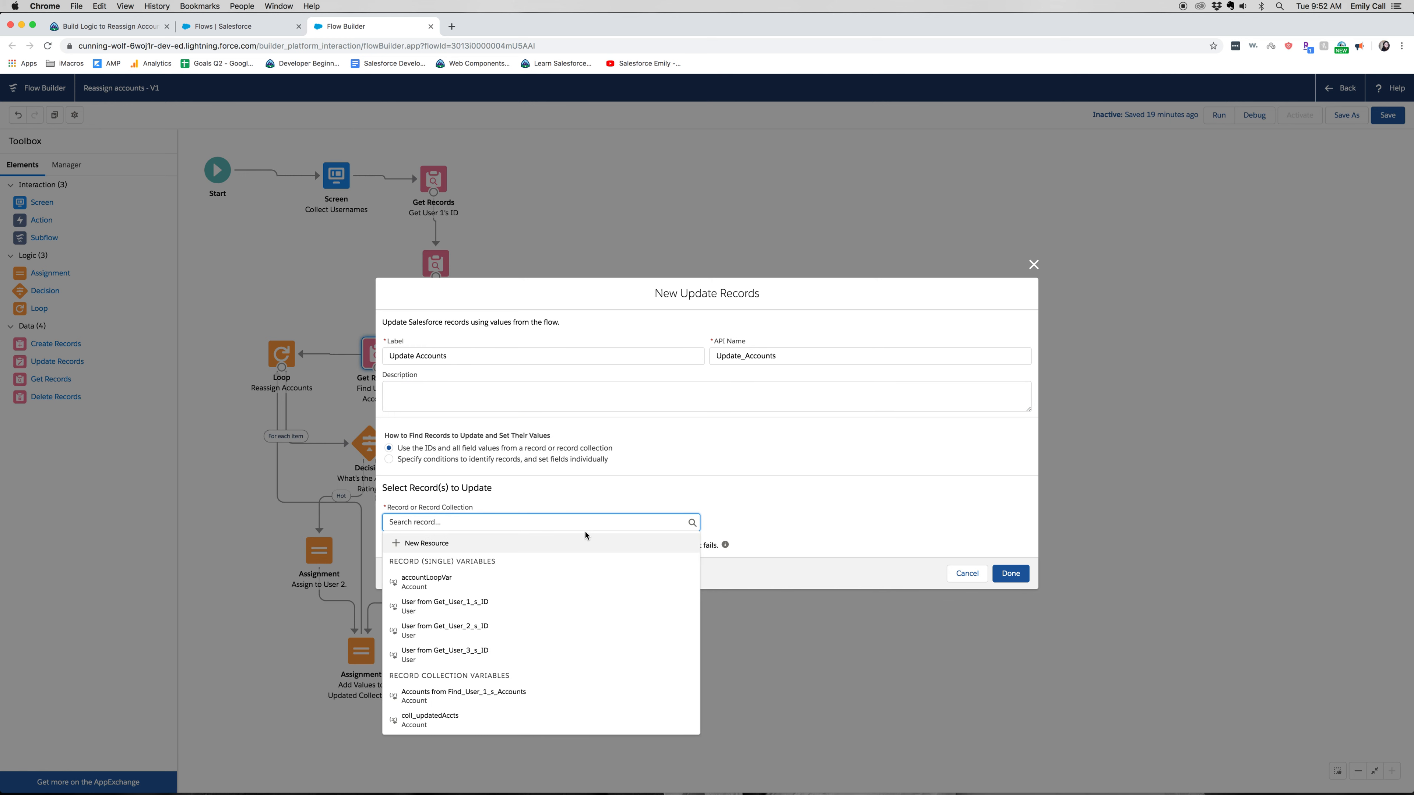
{"action": "left_click", "coordinate": [523, 720]}
{"action": "left_click", "coordinate": [935, 427]}
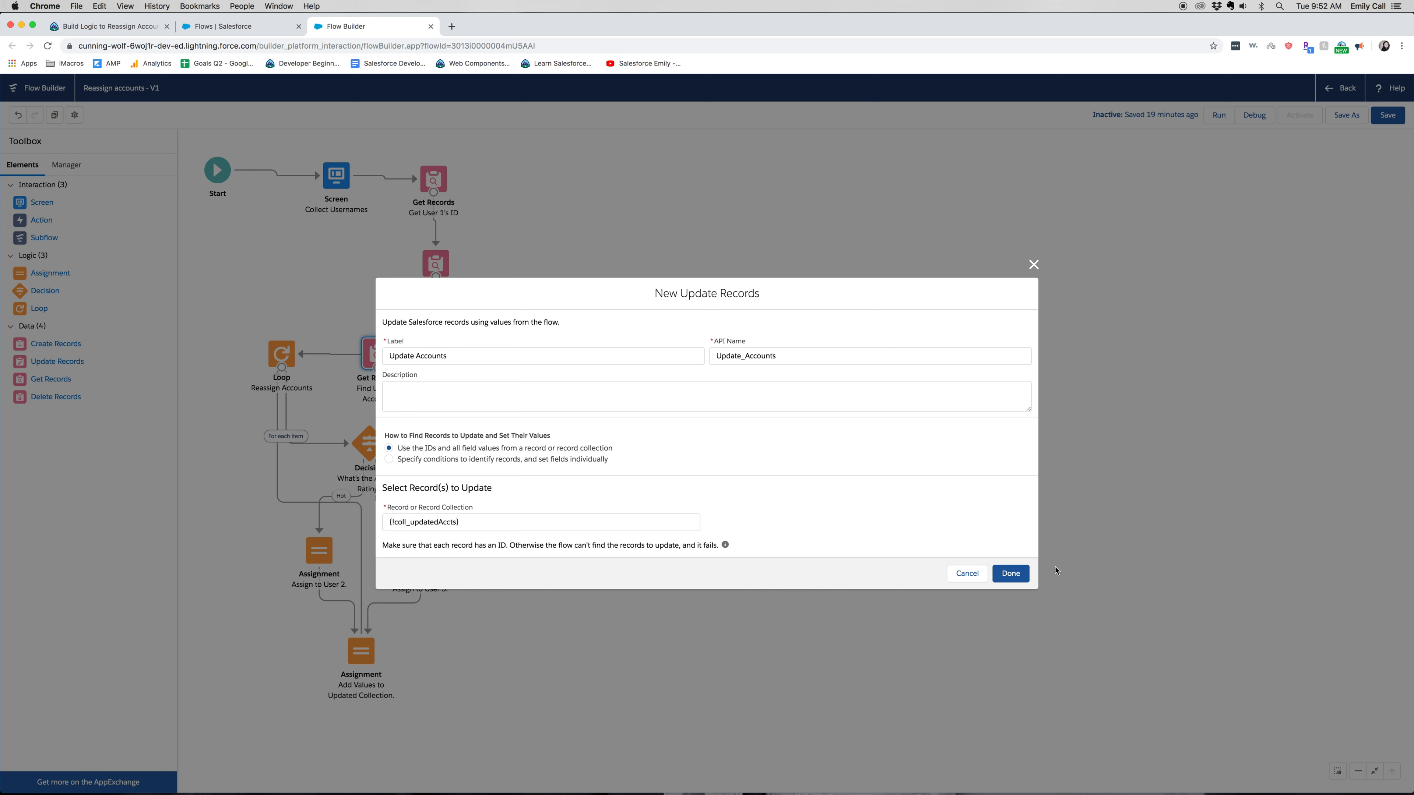
{"action": "left_click", "coordinate": [1009, 573]}
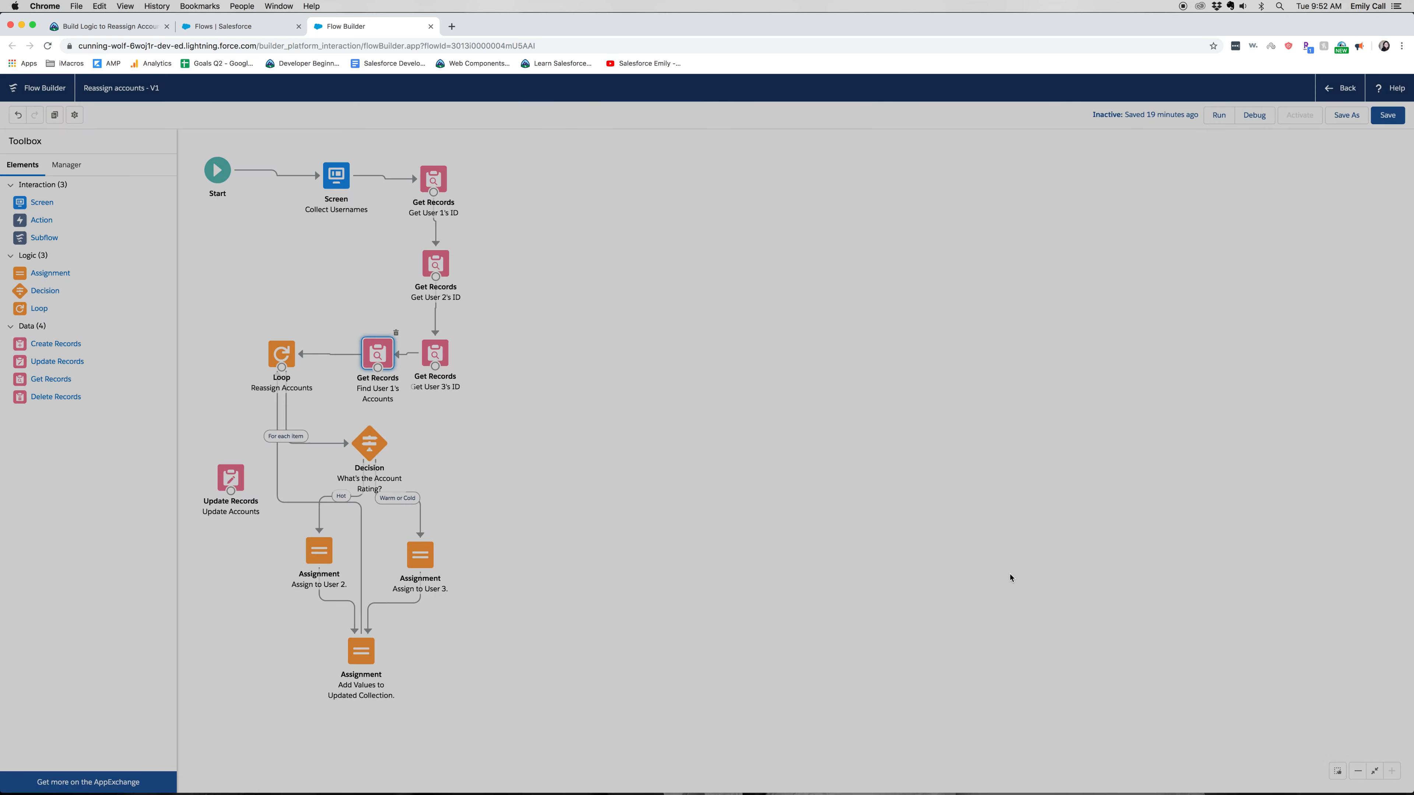
Step: Connect the Reassign Accounts loop to Update Accounts as the After last item path and save the flow
{"action": "left_click_drag", "start_coordinate": [273, 368], "coordinate": [231, 494]}
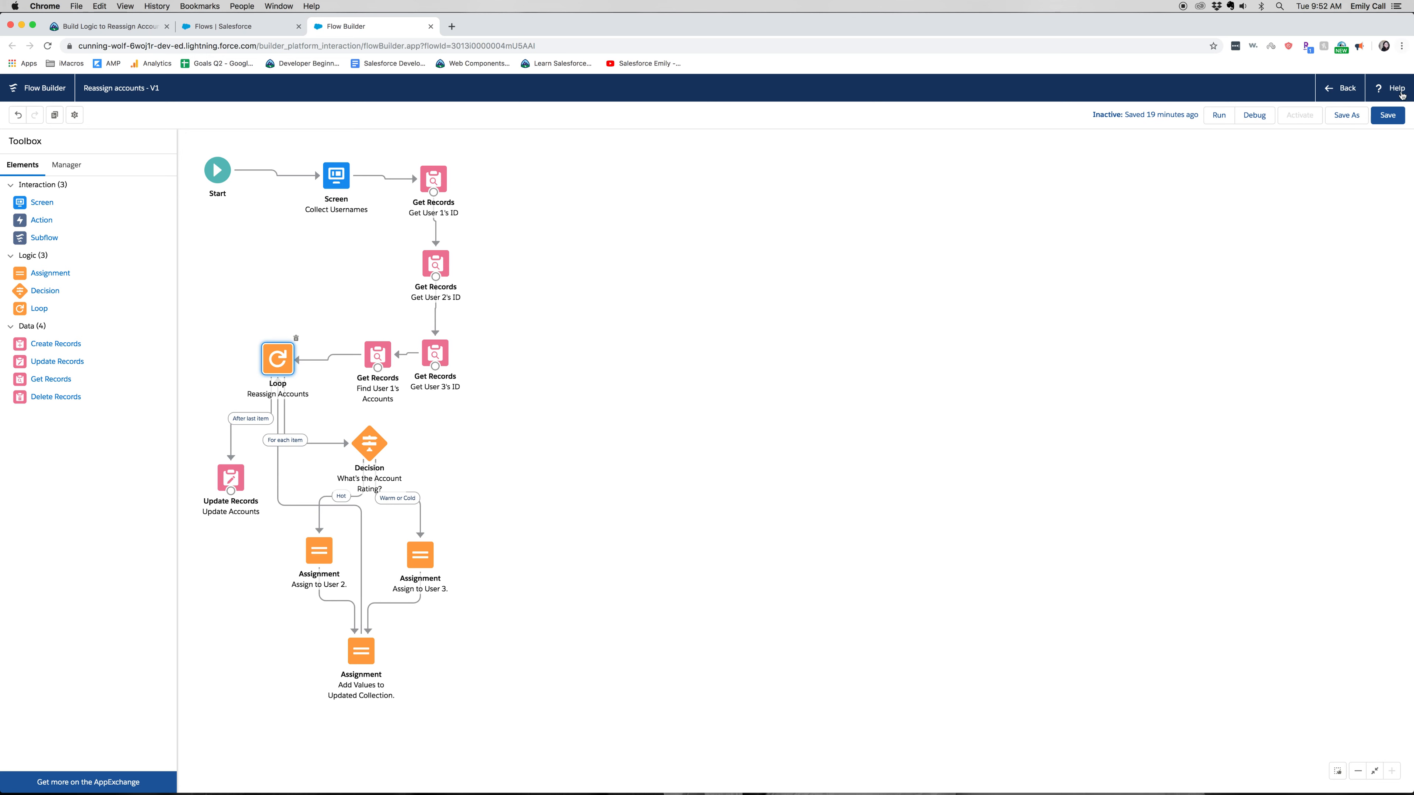
{"action": "left_click", "coordinate": [1388, 115]}
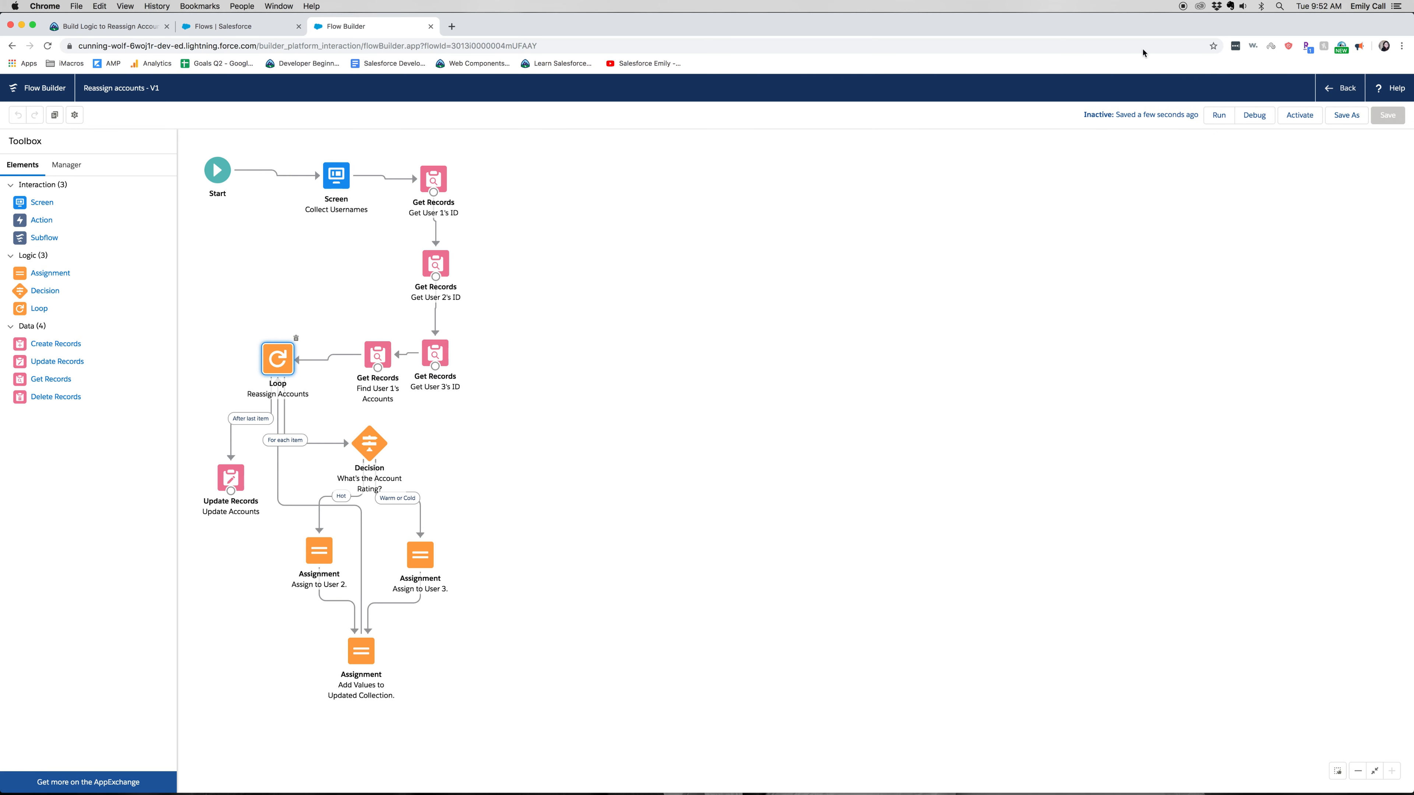
Step: Return to the Trailhead project page, compare the finished flow diagram, and submit the step for verification to earn 100 points
{"action": "left_click", "coordinate": [75, 26]}
{"action": "scroll", "coordinate": [726, 507], "scroll_direction": "down", "scroll_amount": 15}
{"action": "scroll", "coordinate": [727, 509], "scroll_direction": "down", "scroll_amount": 12}
{"action": "scroll", "coordinate": [728, 512], "scroll_direction": "up", "scroll_amount": 6}
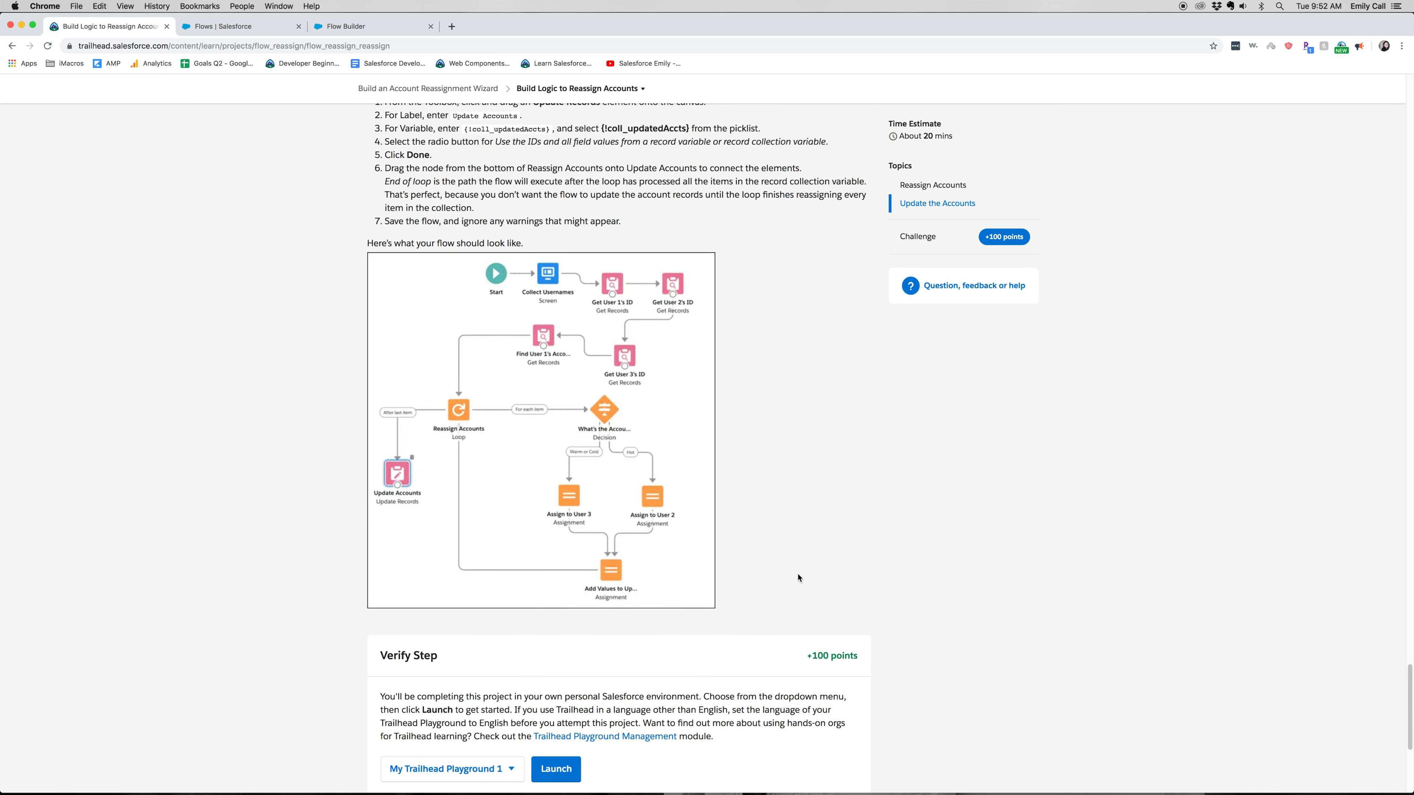
{"action": "scroll", "coordinate": [798, 577], "scroll_direction": "down", "scroll_amount": 3}
{"action": "left_click", "coordinate": [451, 655]}
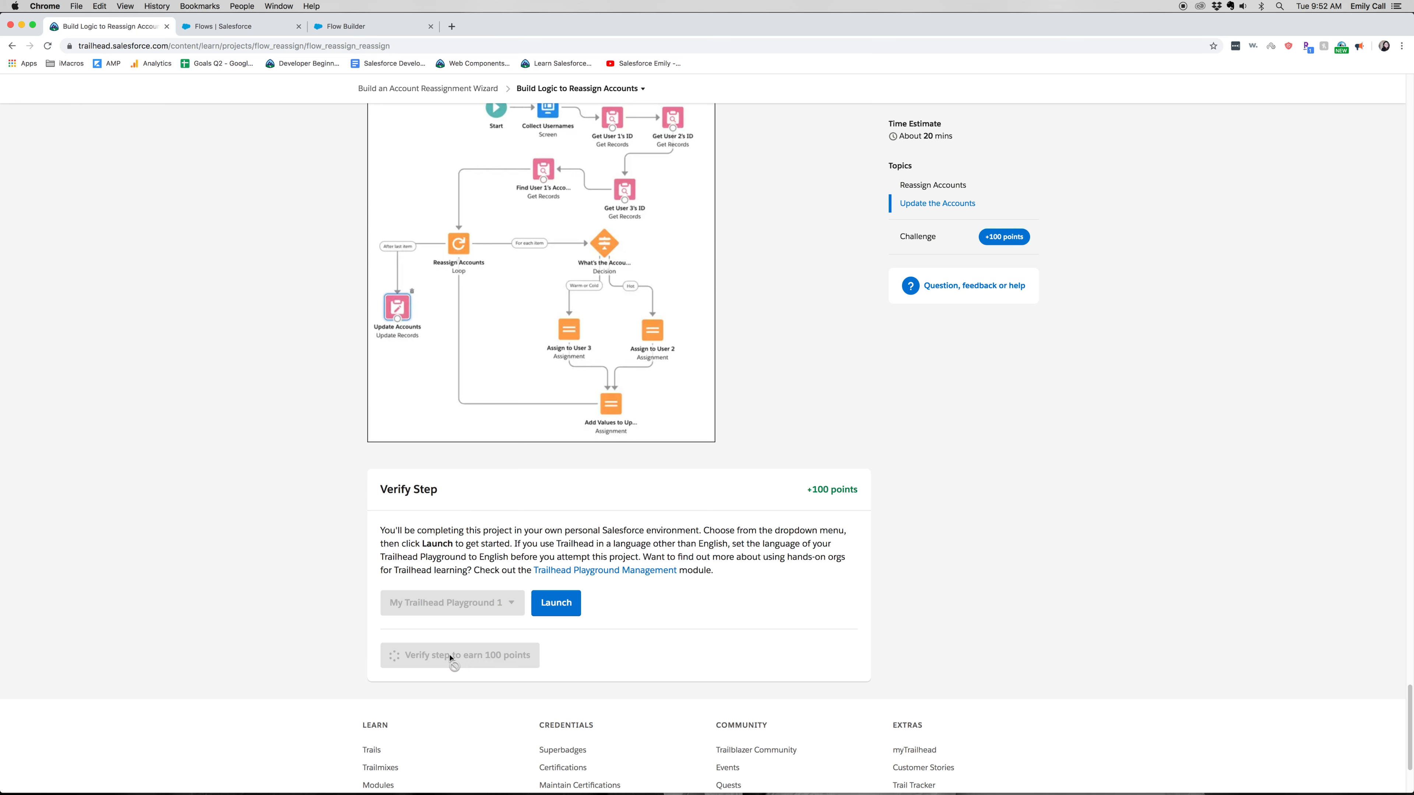